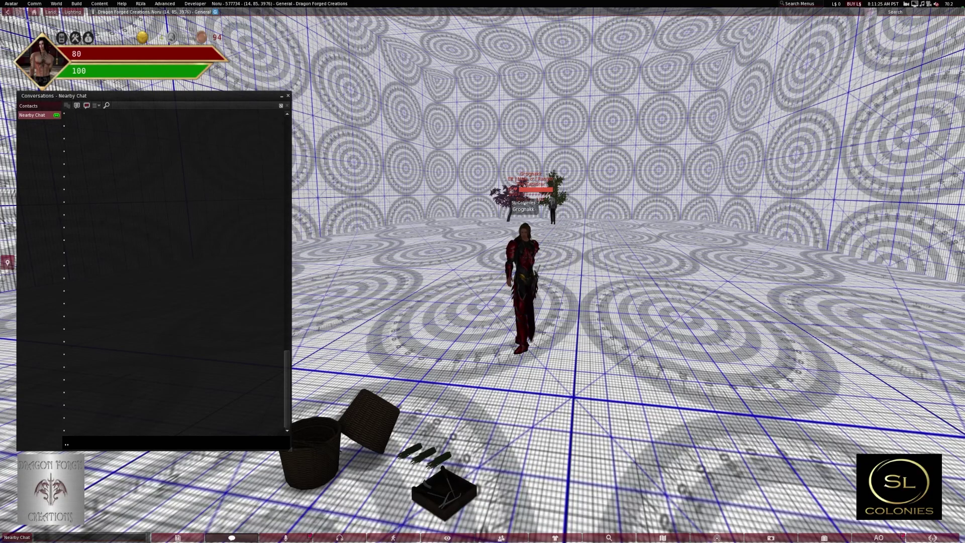
scroll(553, 211, up, 10)
scroll(483, 272, down, 2)
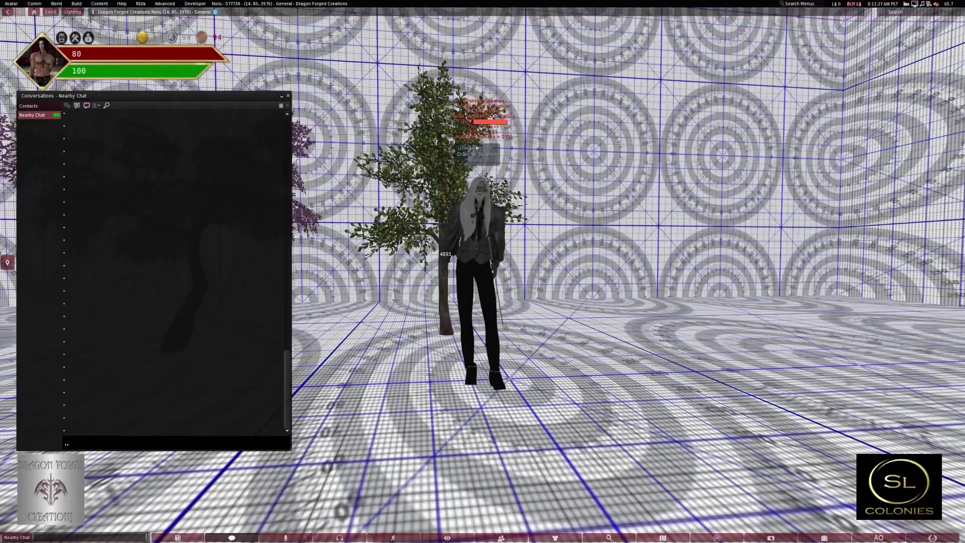
scroll(427, 411, down, 10)
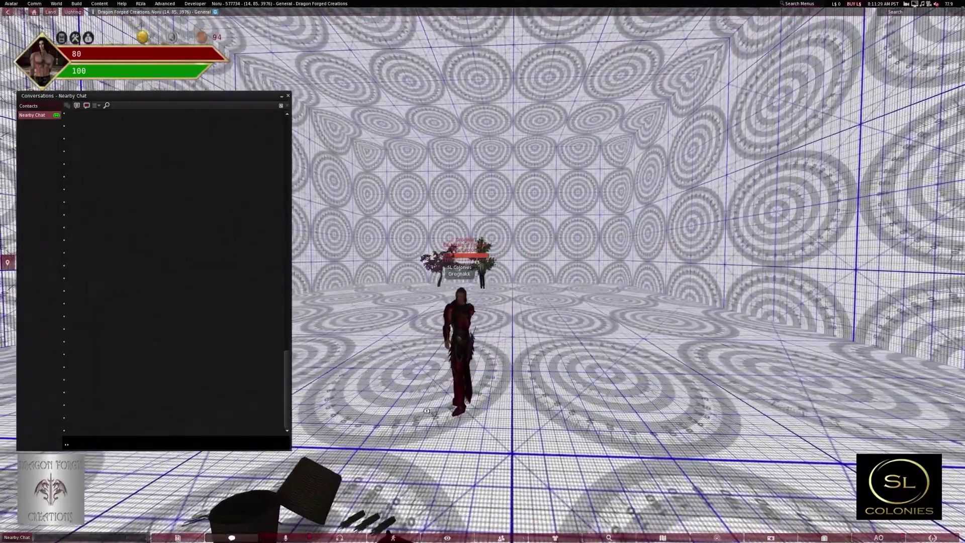
alt+click(427, 411)
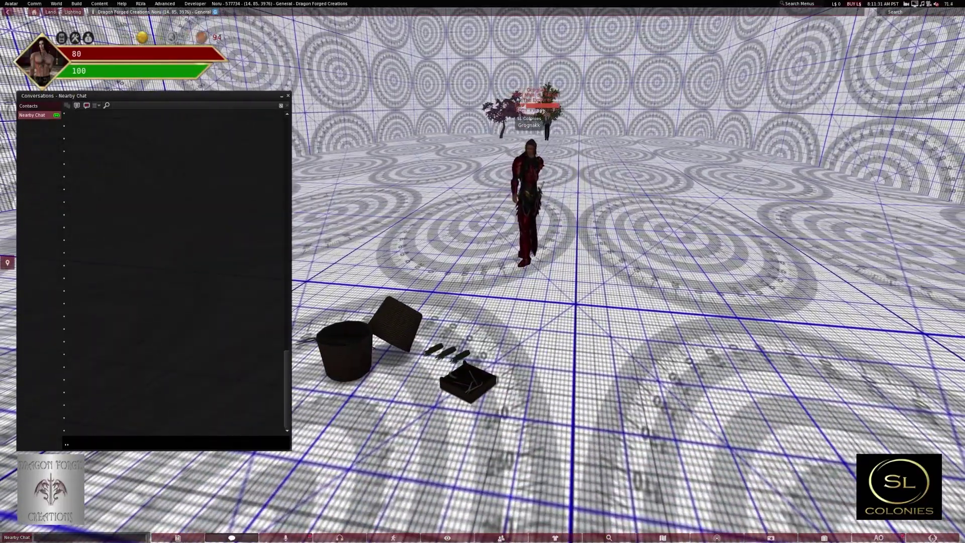
drag(479, 281, 494, 321)
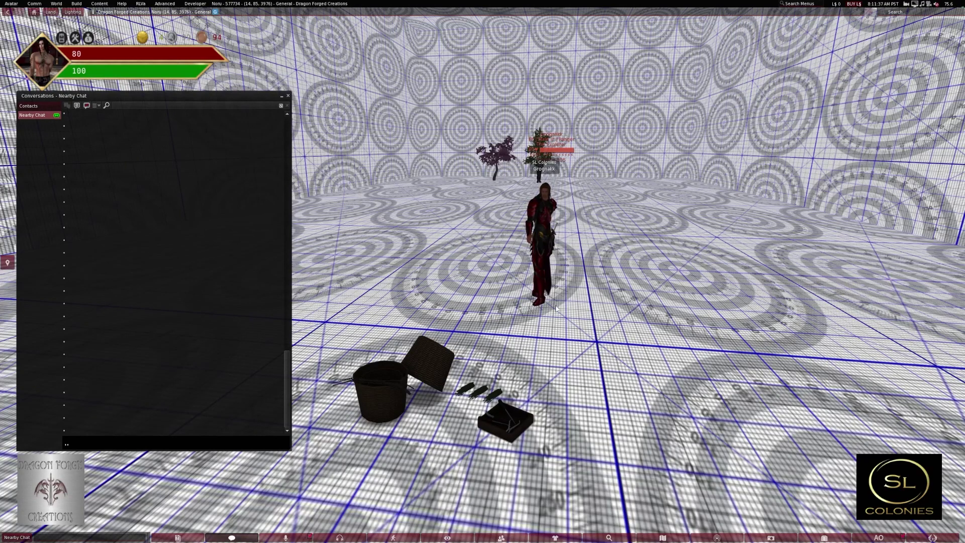
scroll(608, 335, down, 3)
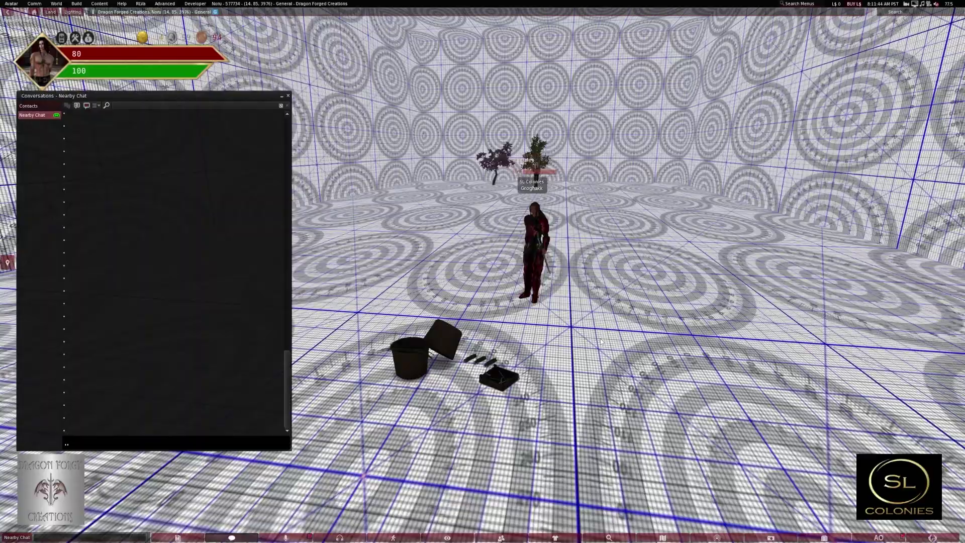
- Walk the avatar across the platform and around to the basketweaving station with the open basket
key(Left)
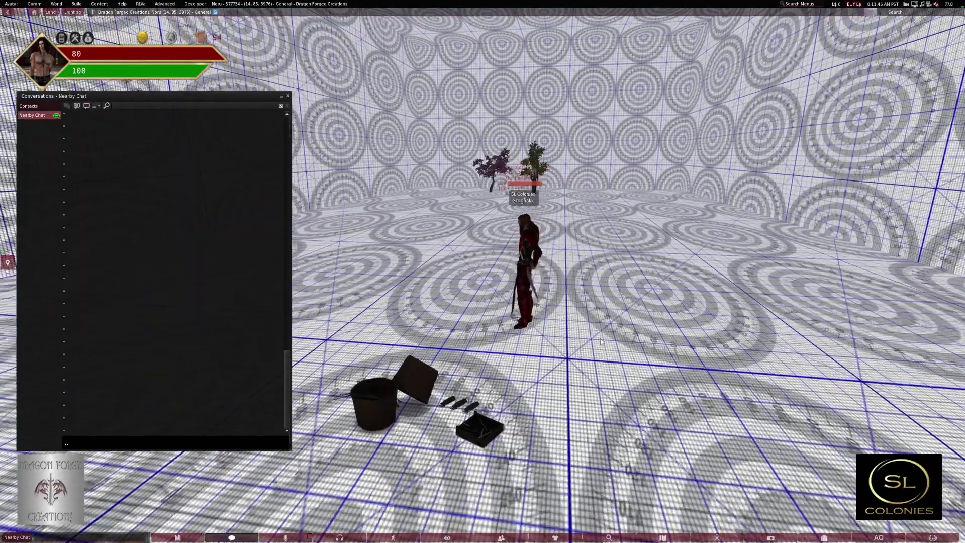
key(Left)
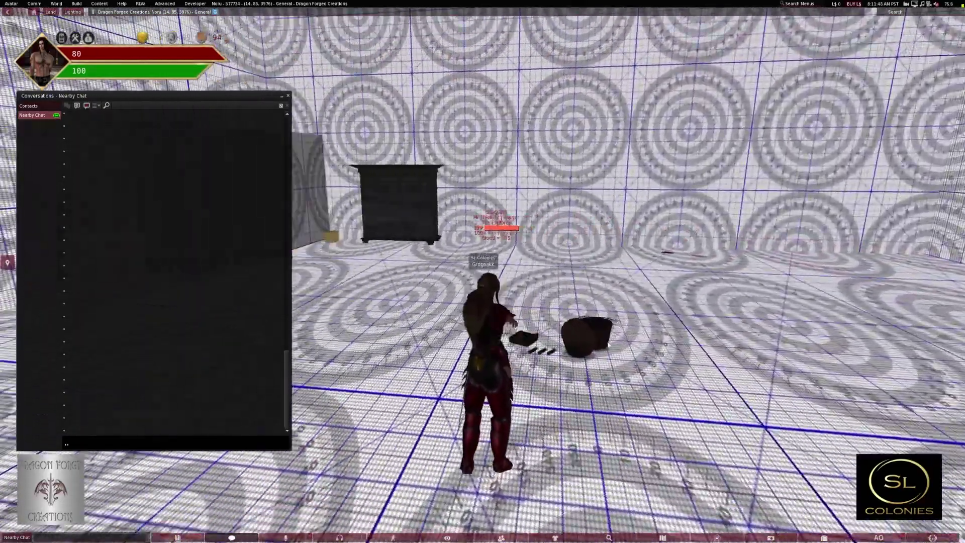
key(Up)
key(Right)
key(Up)
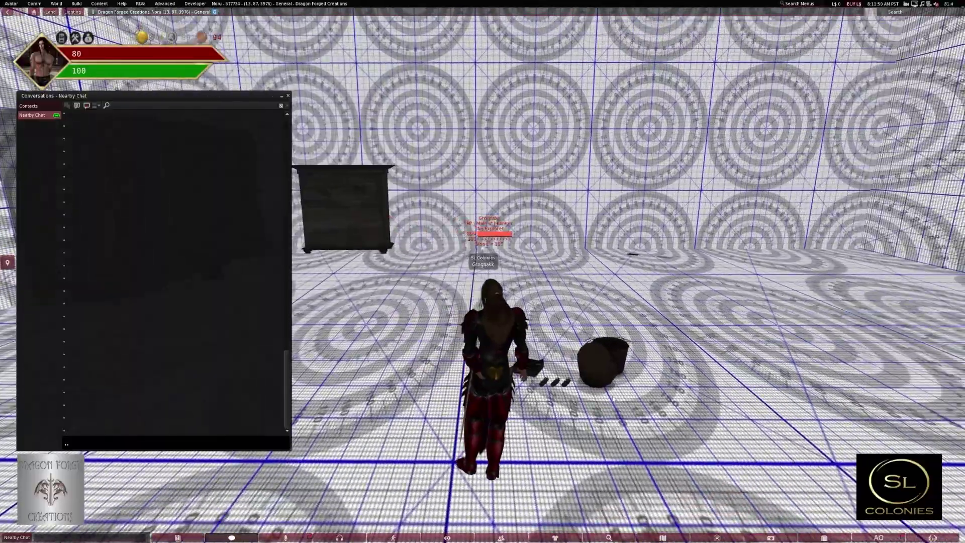
key(Right)
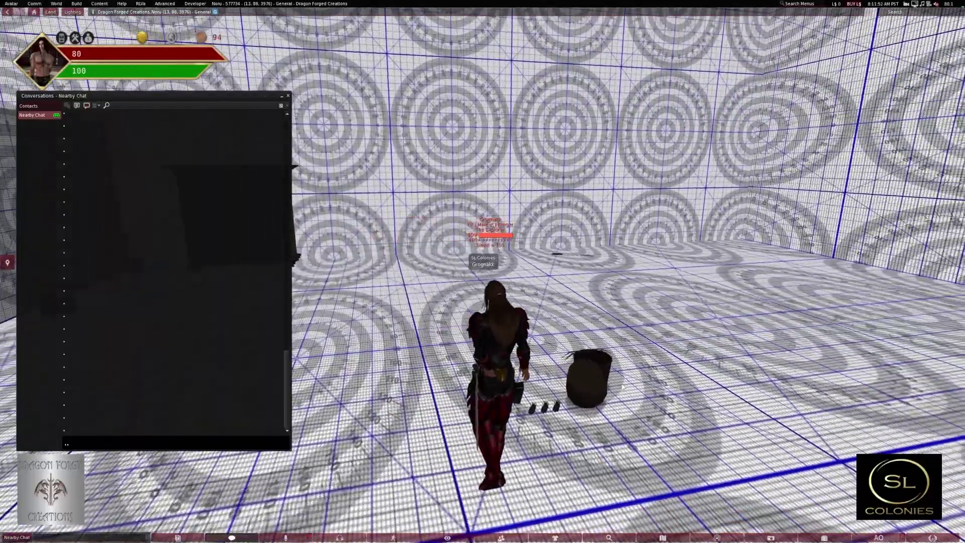
key(Left)
key(Right)
key(Up)
key(Up)
key(Right)
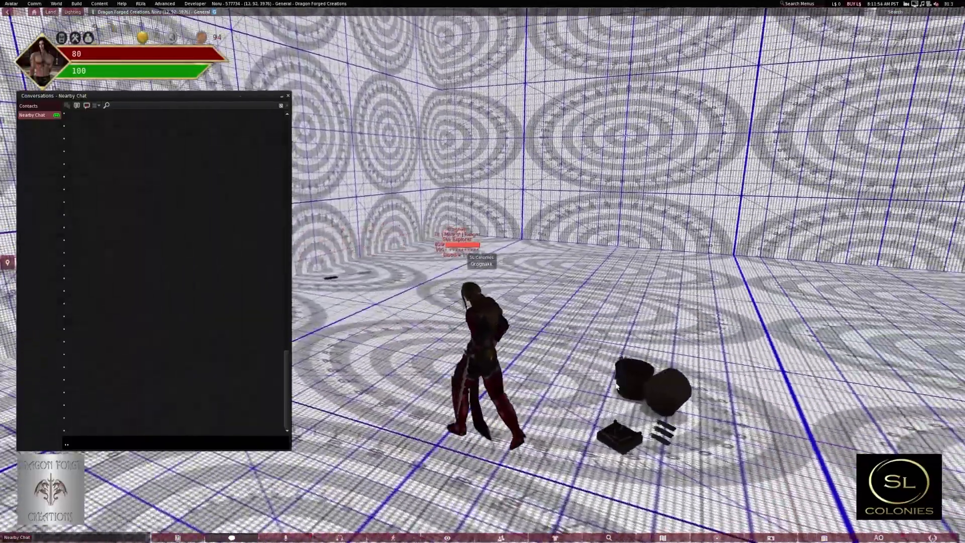
key(Left)
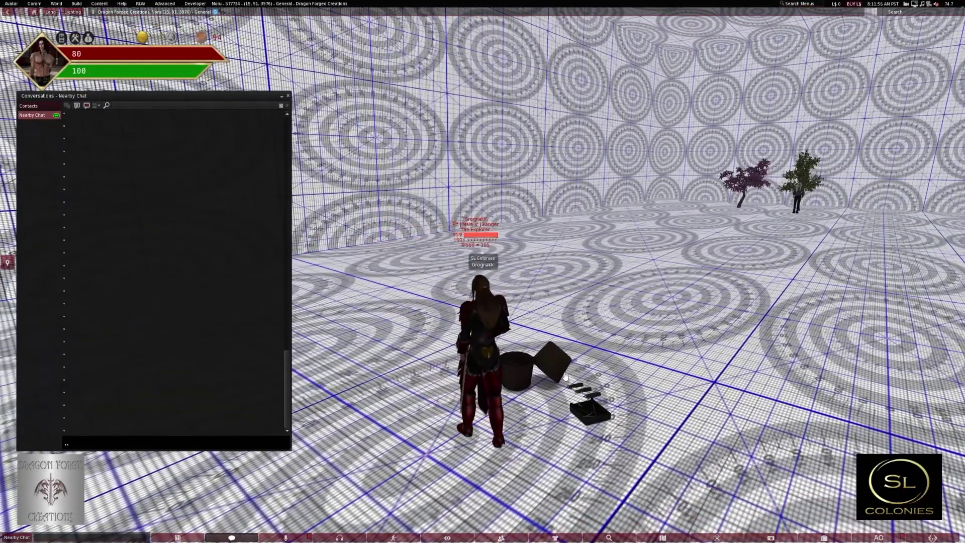
- Use the basketweaving station and attach the billhook as the tool
click(557, 366)
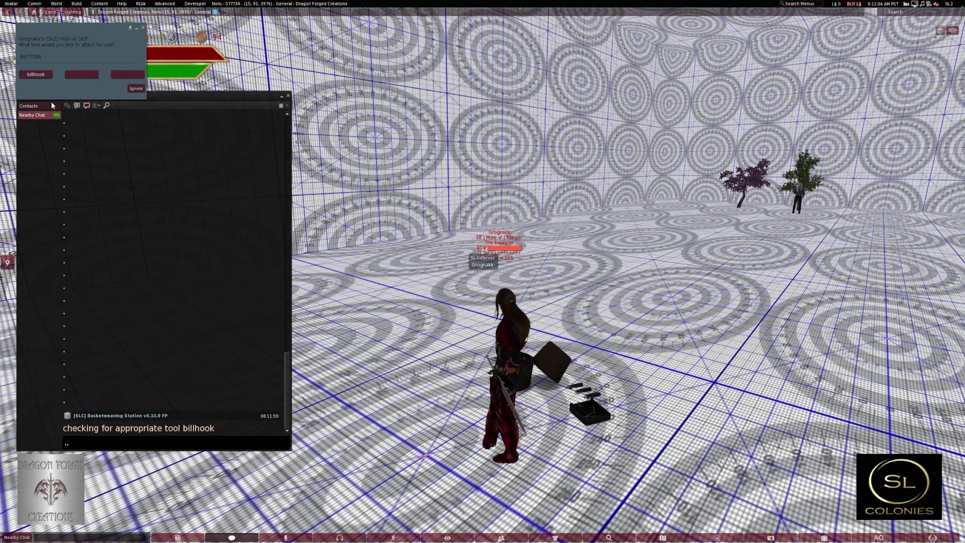
click(36, 39)
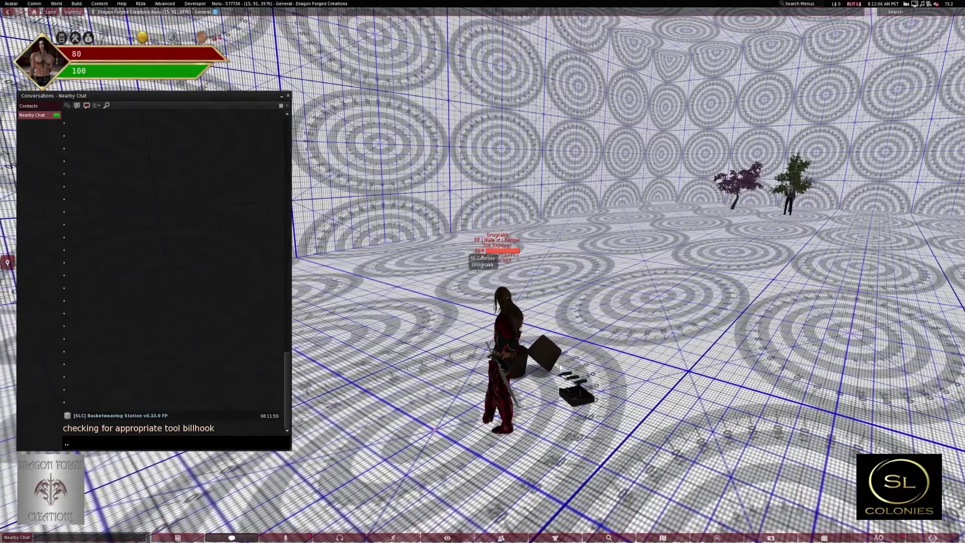
key(Left)
- Sit at the basketweaving station, check its known recipes, and dismiss the recipe dialog
click(582, 415)
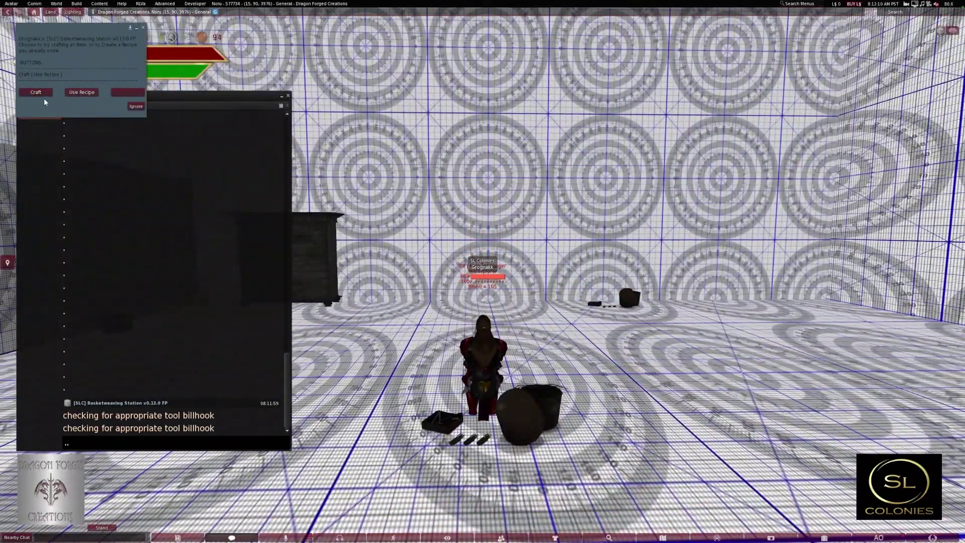
click(81, 93)
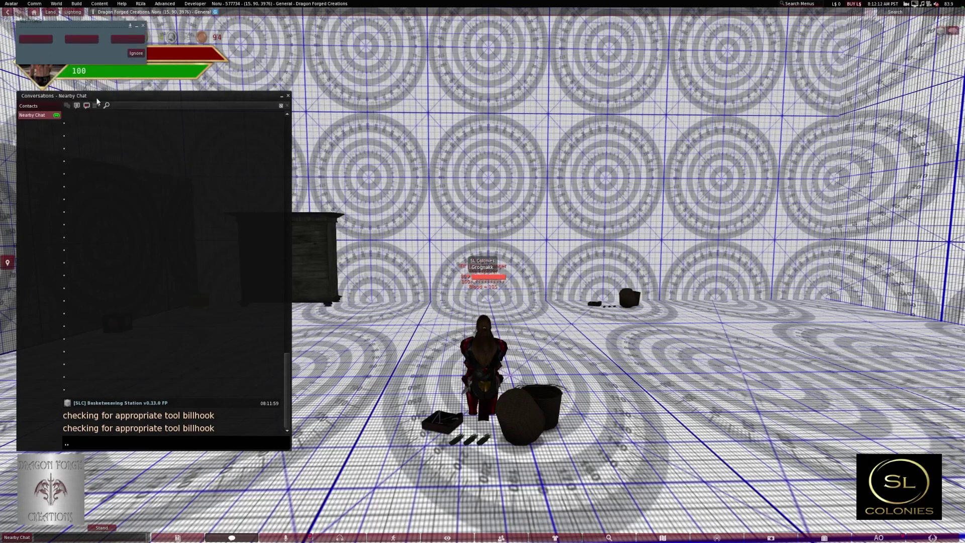
click(137, 89)
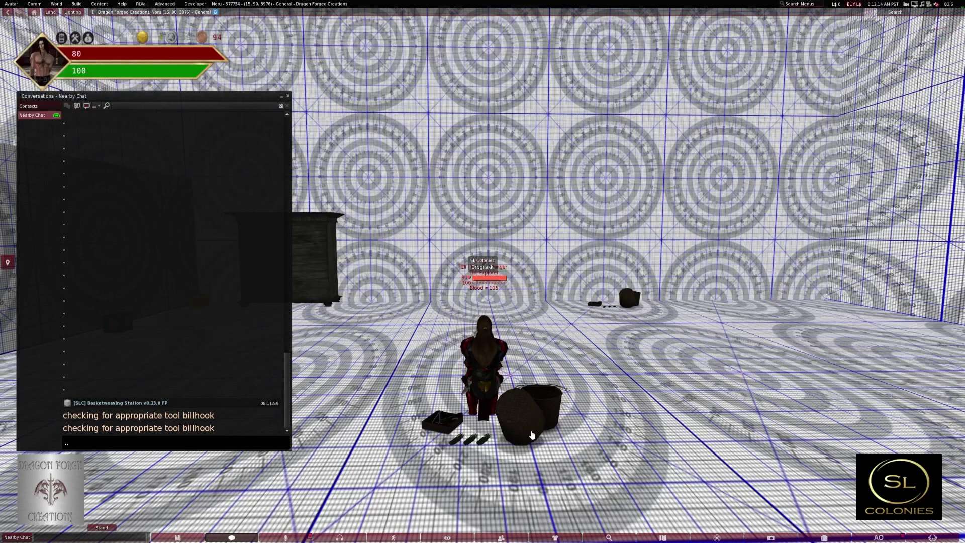
- Start a new craft at the basketweaving station with 10 reed as the ingredient and craft the recipe
click(458, 404)
click(35, 92)
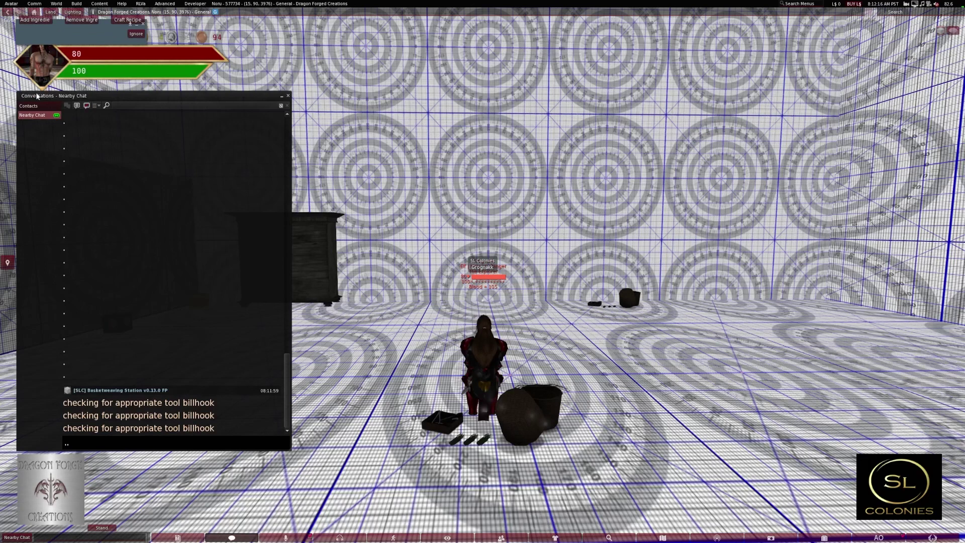
click(40, 101)
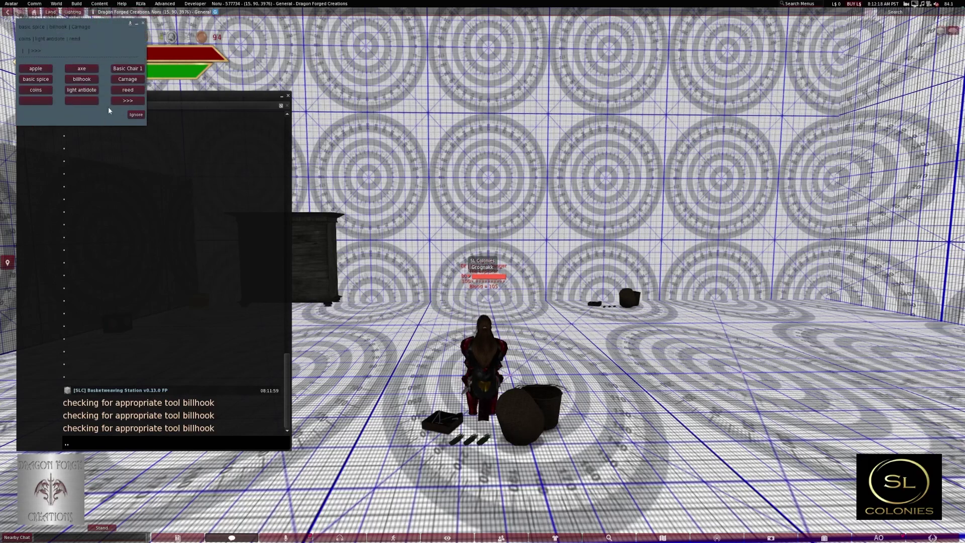
click(135, 144)
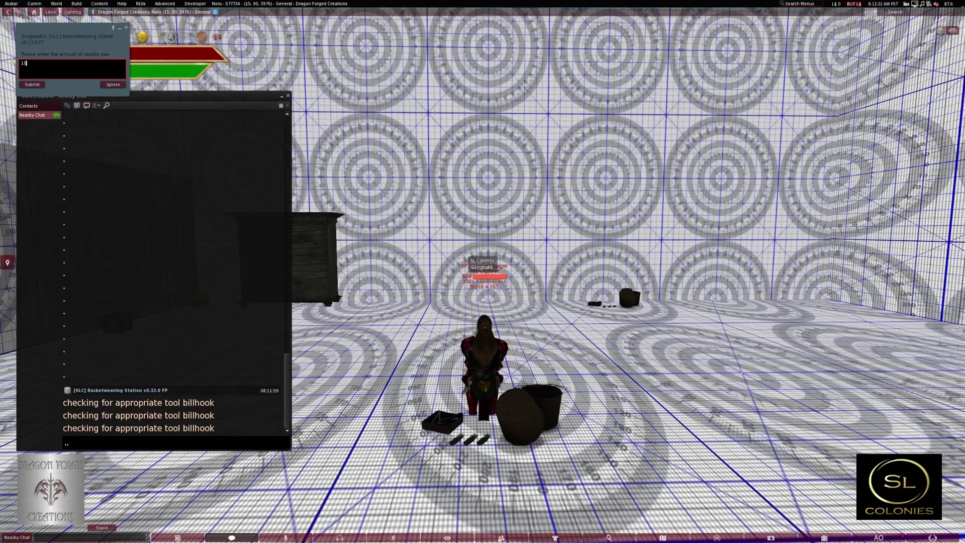
click(30, 85)
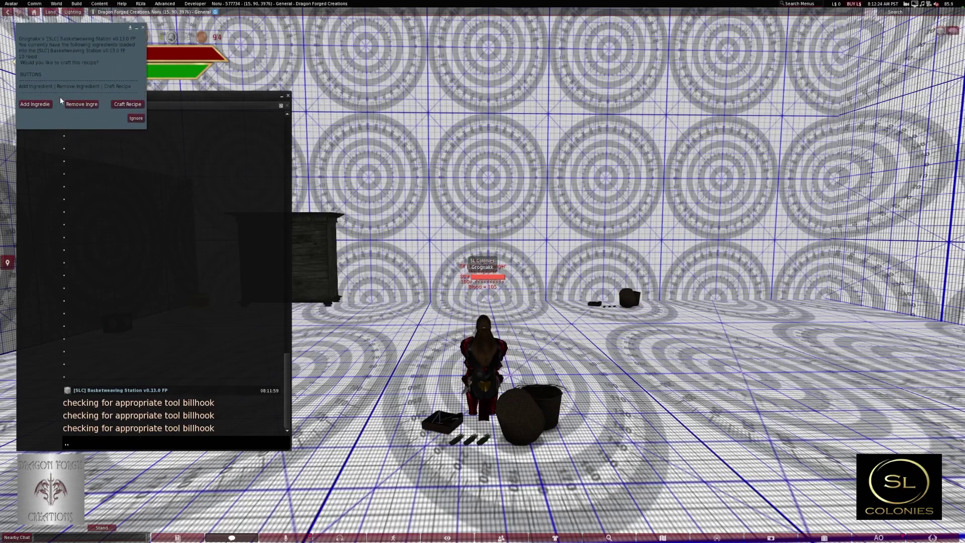
click(128, 105)
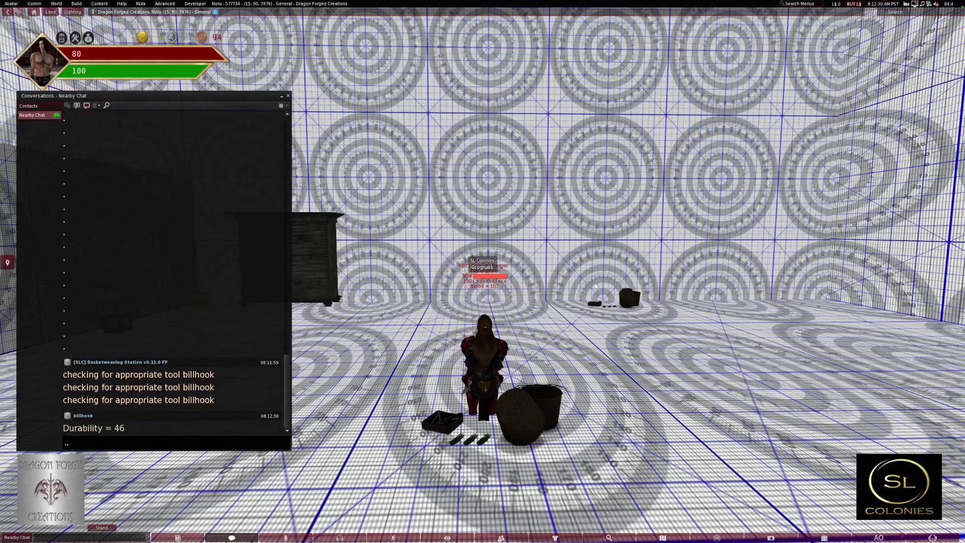
- Stand up from the basketweaving station and walk the avatar to an open spot beside it
key(Up)
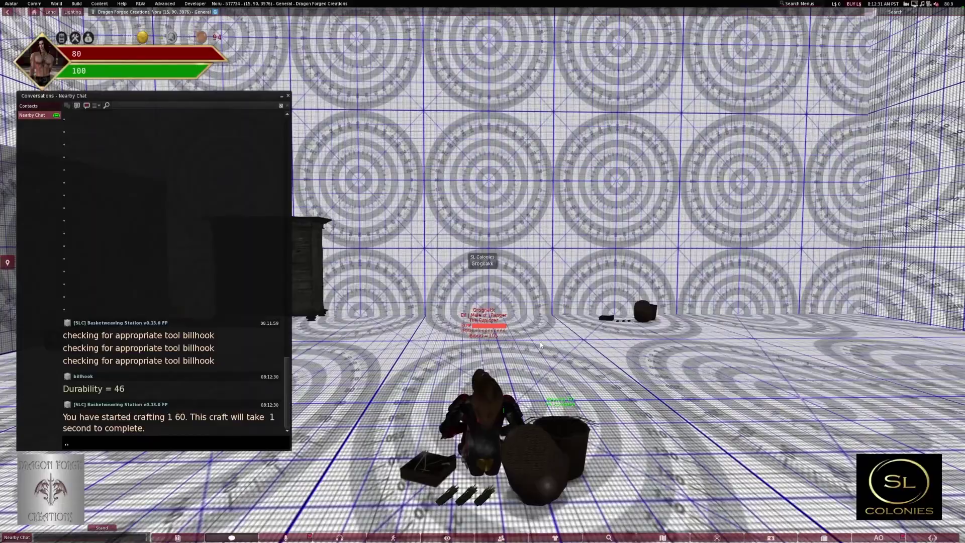
key(Up)
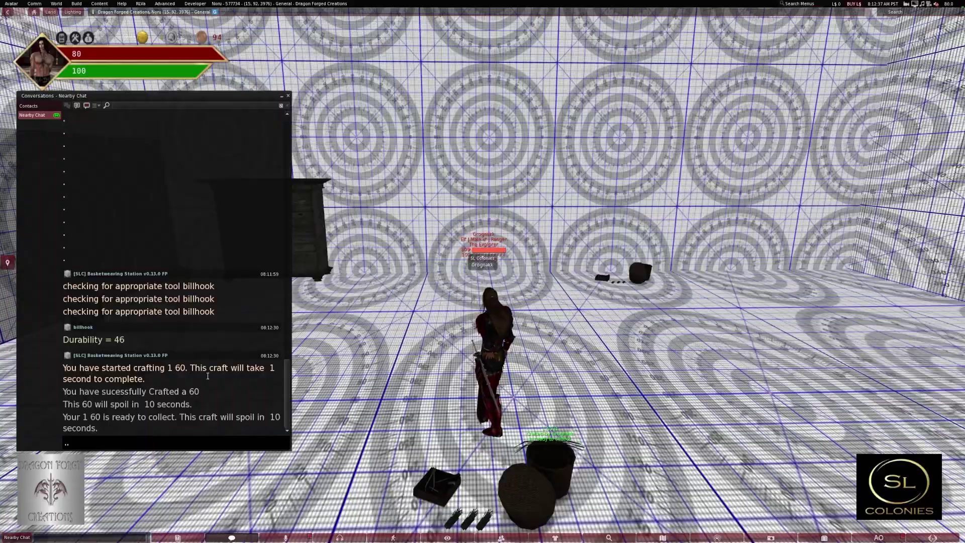
drag(612, 377, 687, 376)
key(Left)
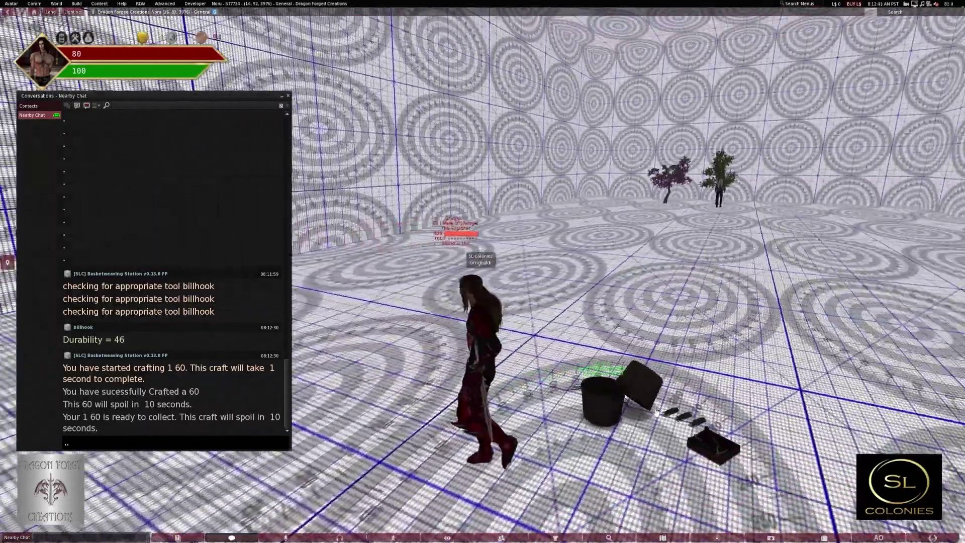
key(Left)
key(Right)
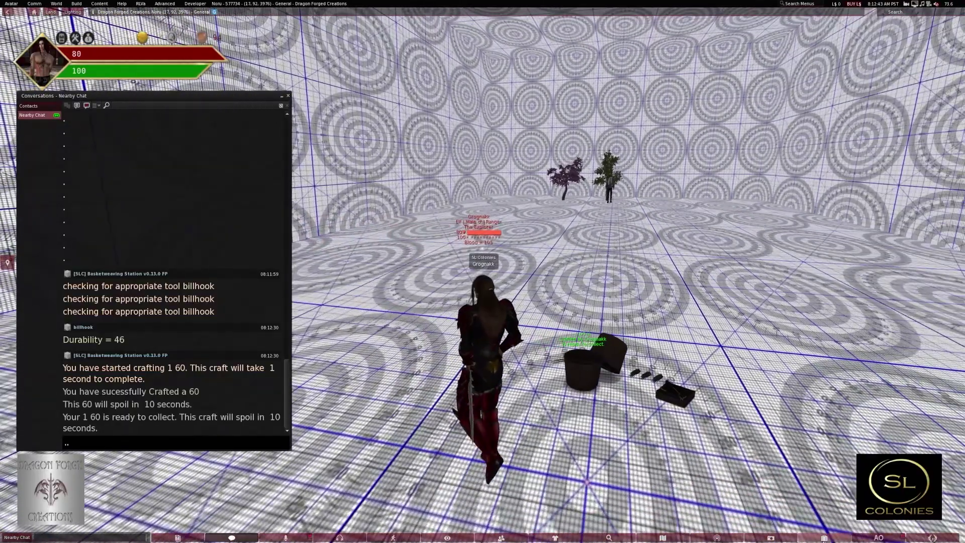
- Place the SLC Crafting Station v0.13.2 Updateer from the recent inventory objects on the ground near the basketweaving station
click(824, 538)
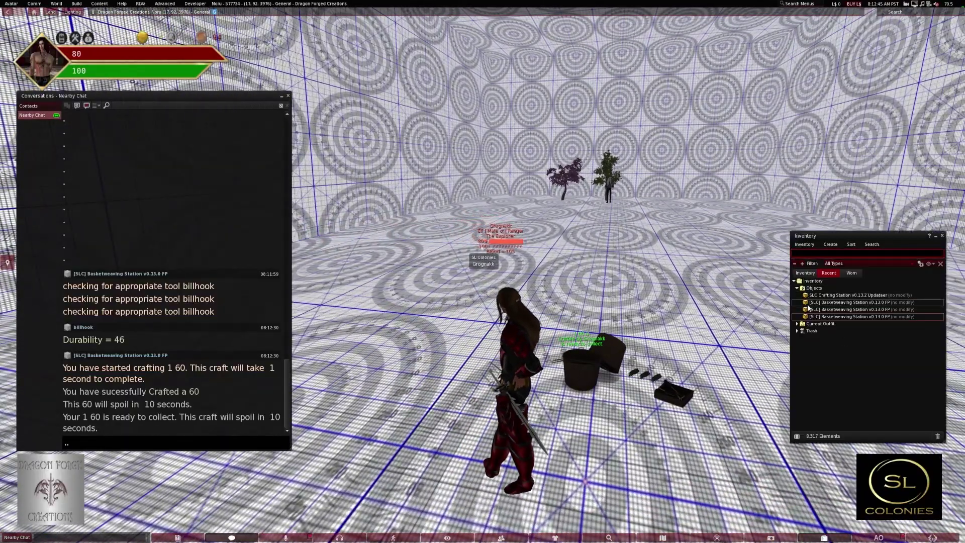
click(840, 298)
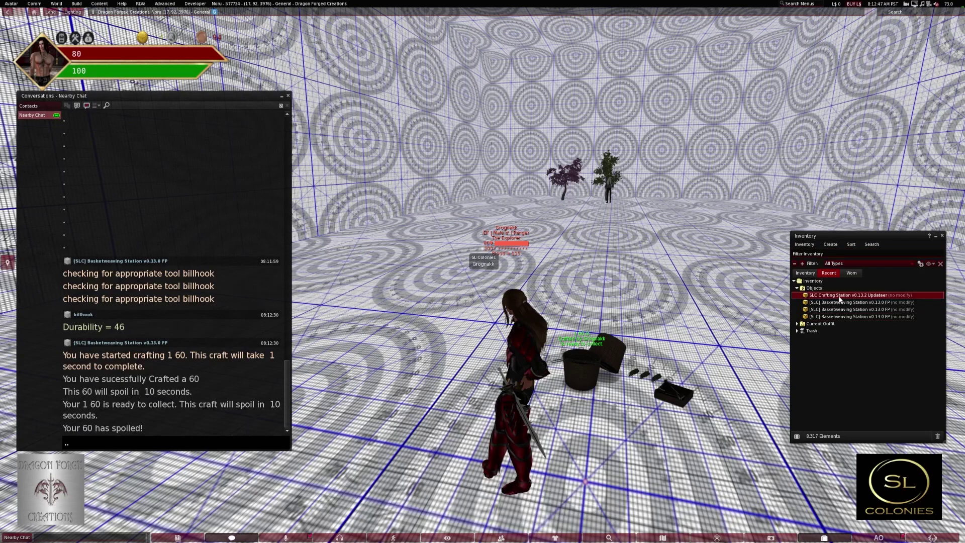
drag(866, 298, 783, 312)
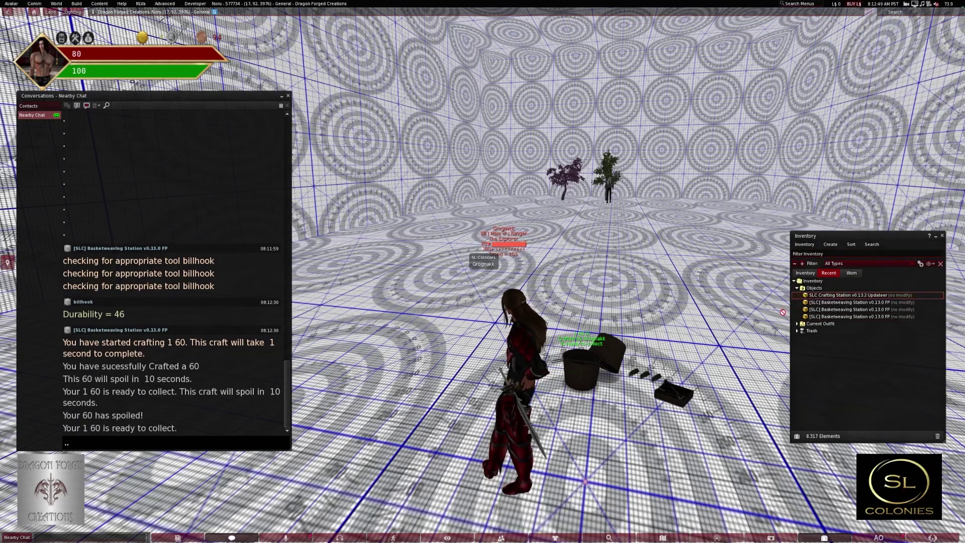
scroll(696, 388, down, 1)
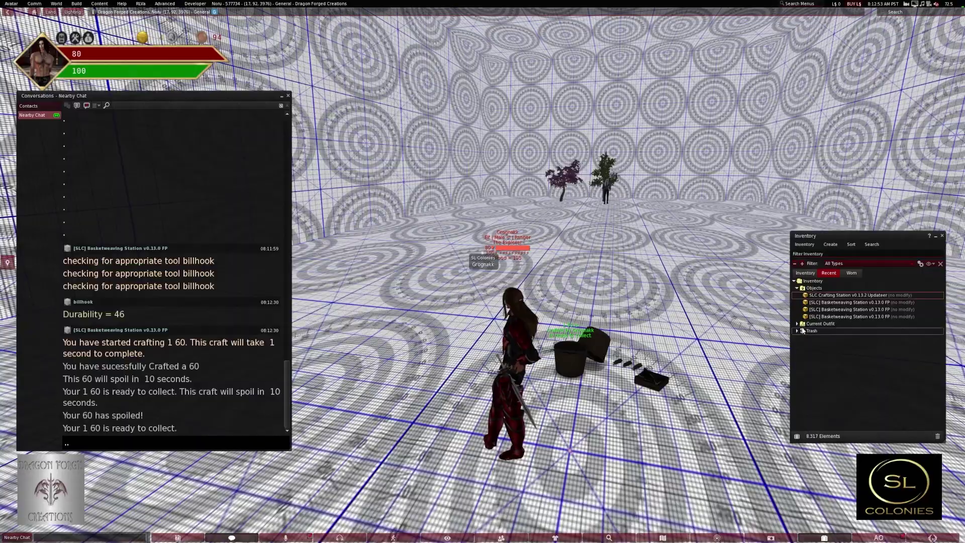
- Position the avatar beside the basketweaving station and start the update process from the placed updater object
key(Right)
key(Up)
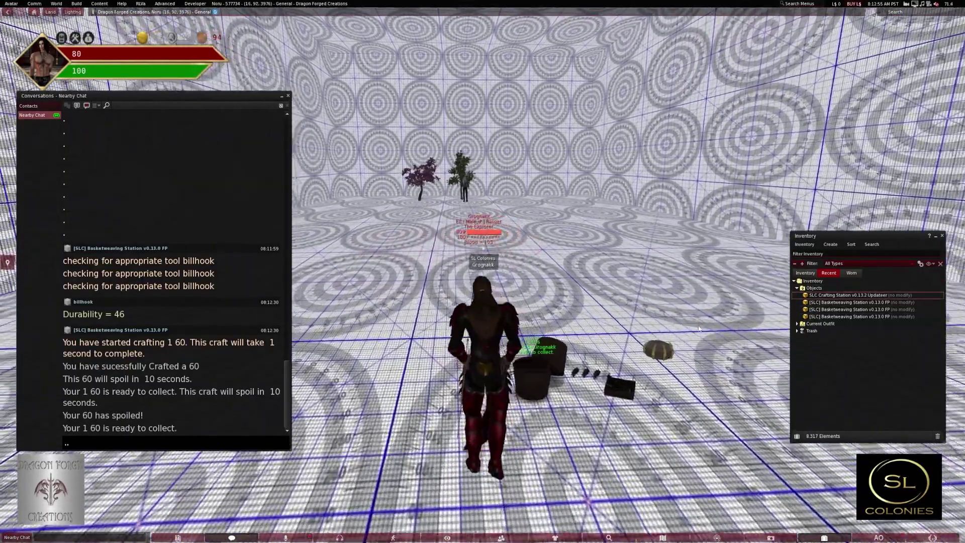
key(Left)
key(Up)
key(Left)
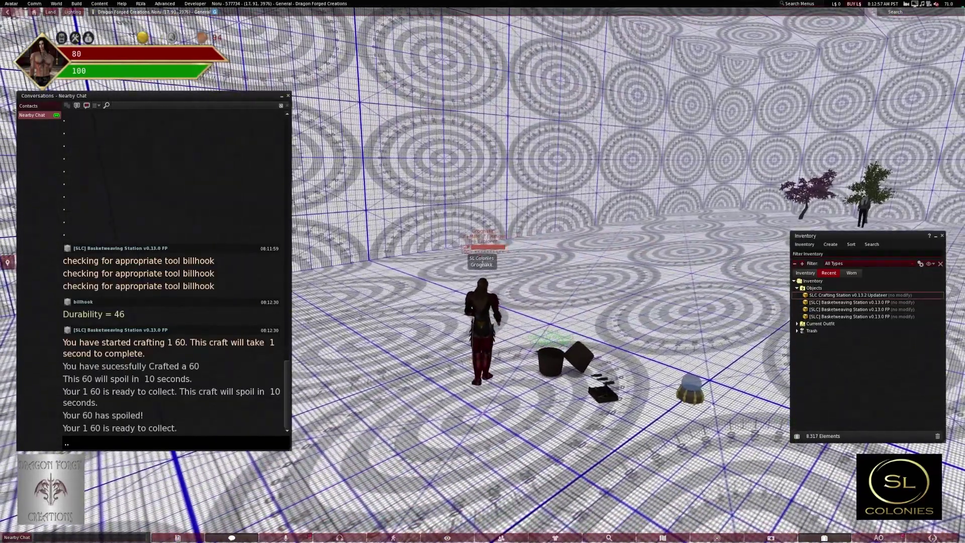
key(Right)
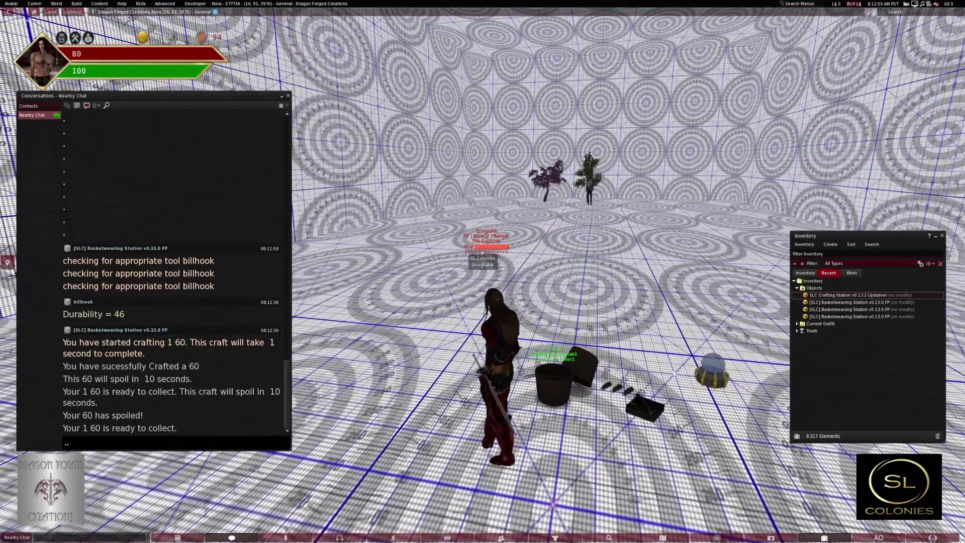
click(716, 371)
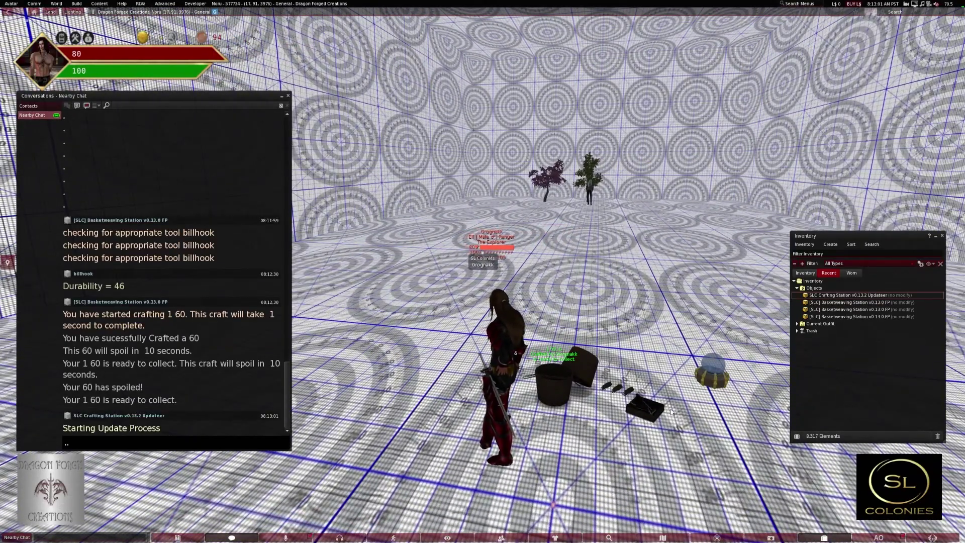
- Start a craft at the updated basketweaving station, load 10 reed as the ingredient and craft the recipe
scroll(416, 203, down, 1)
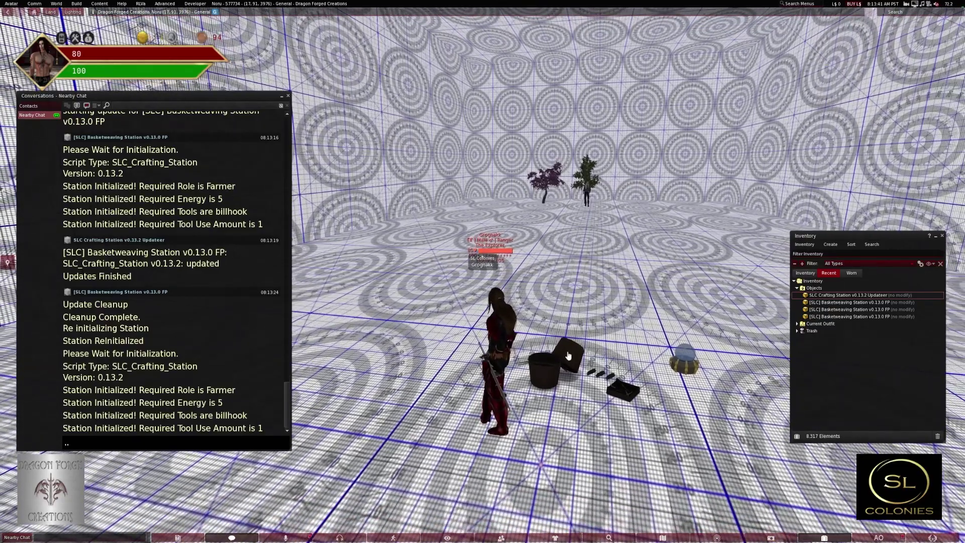
click(569, 356)
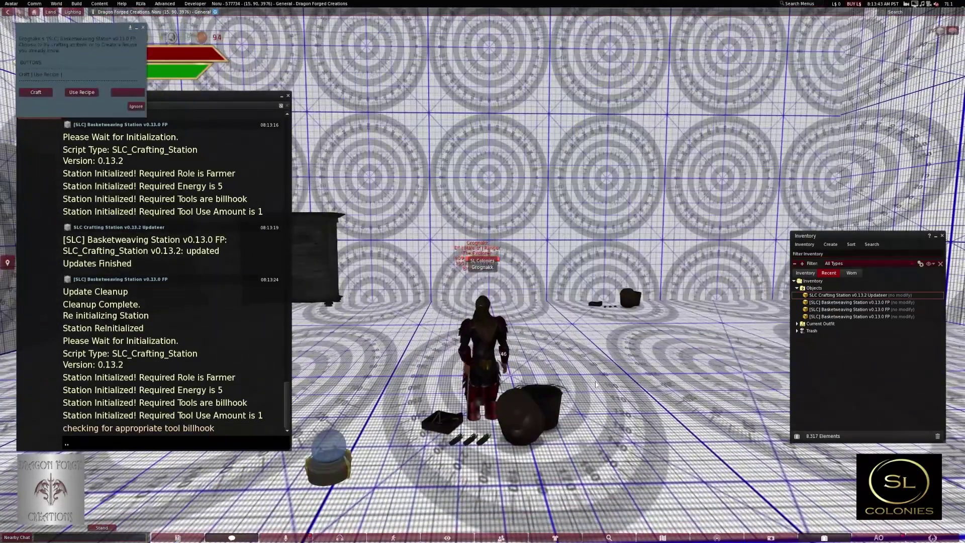
click(41, 94)
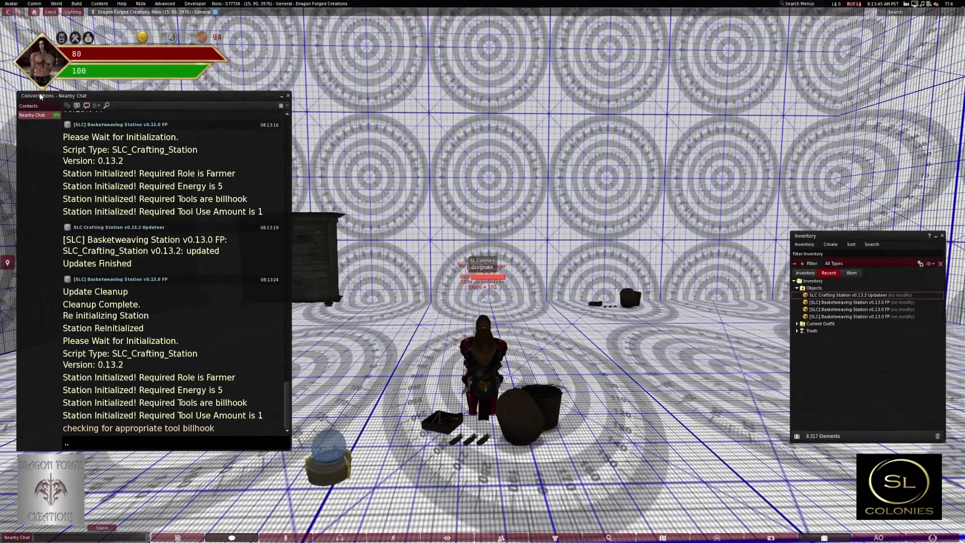
click(40, 98)
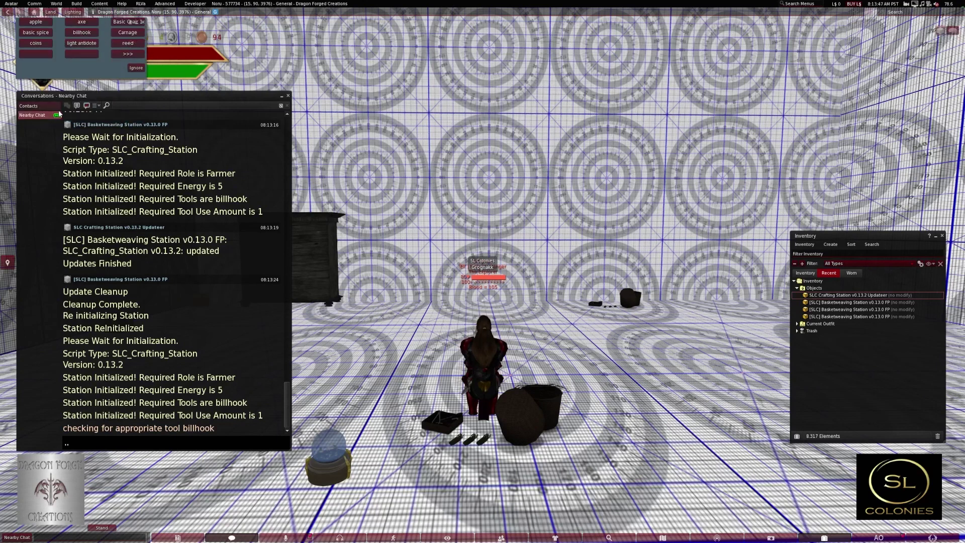
click(128, 143)
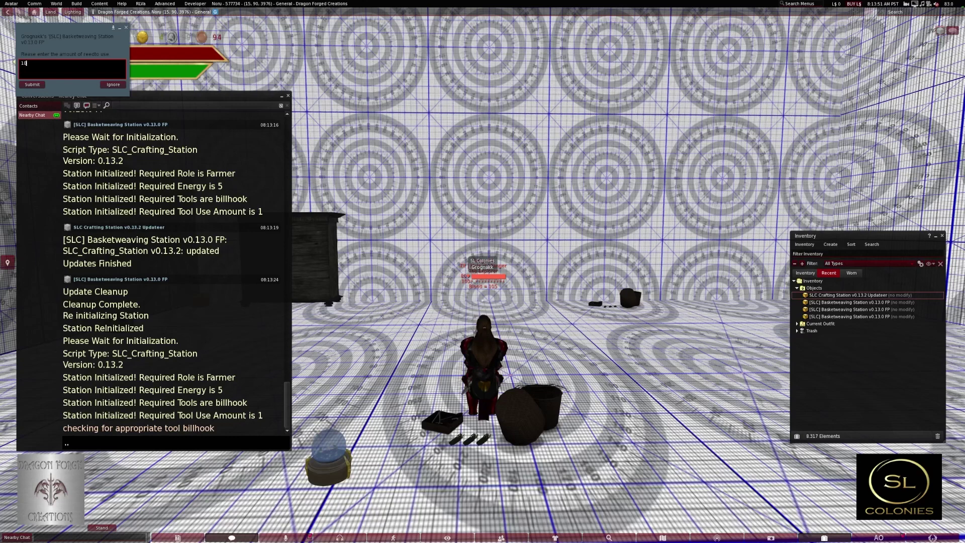
click(23, 84)
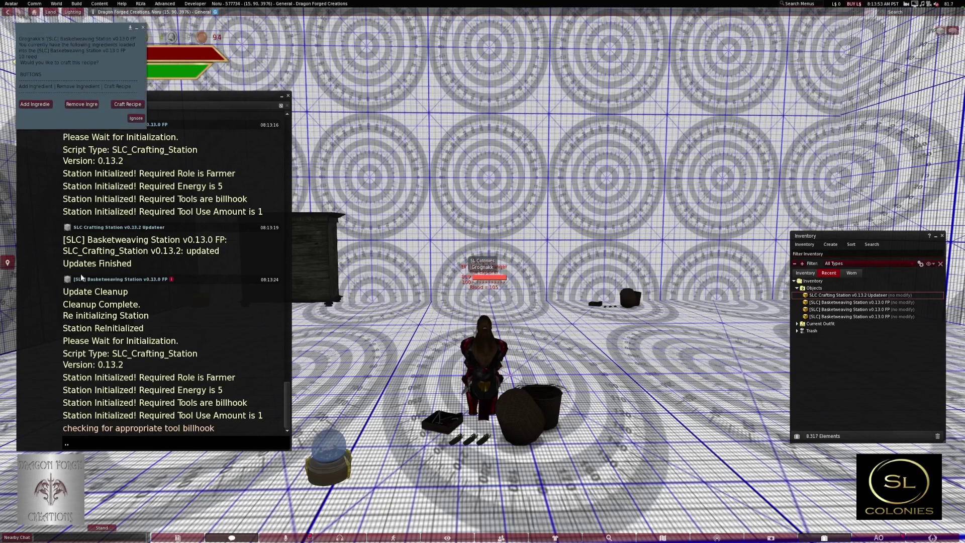
click(129, 106)
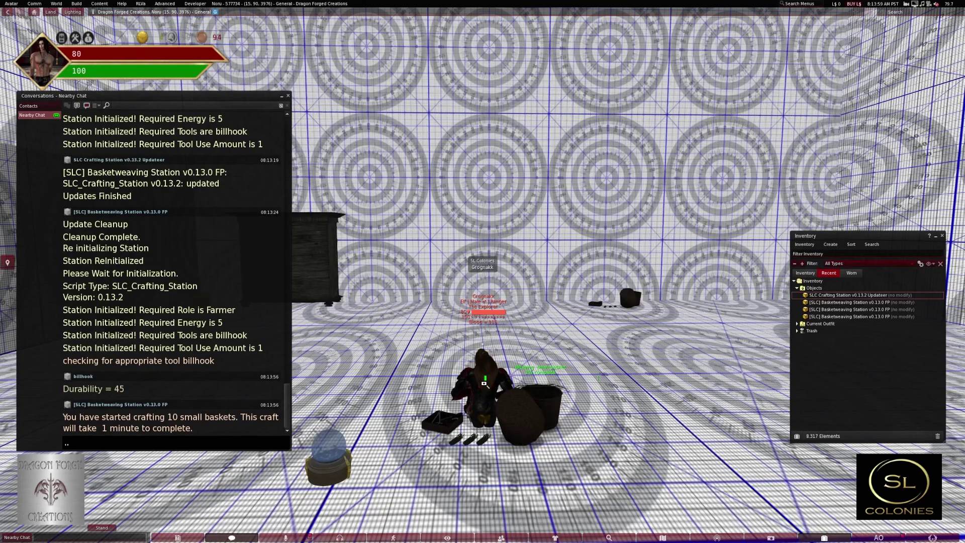
- Examine the weaving progress display above the basketweaving station from different distances and angles
scroll(433, 405, down, 4)
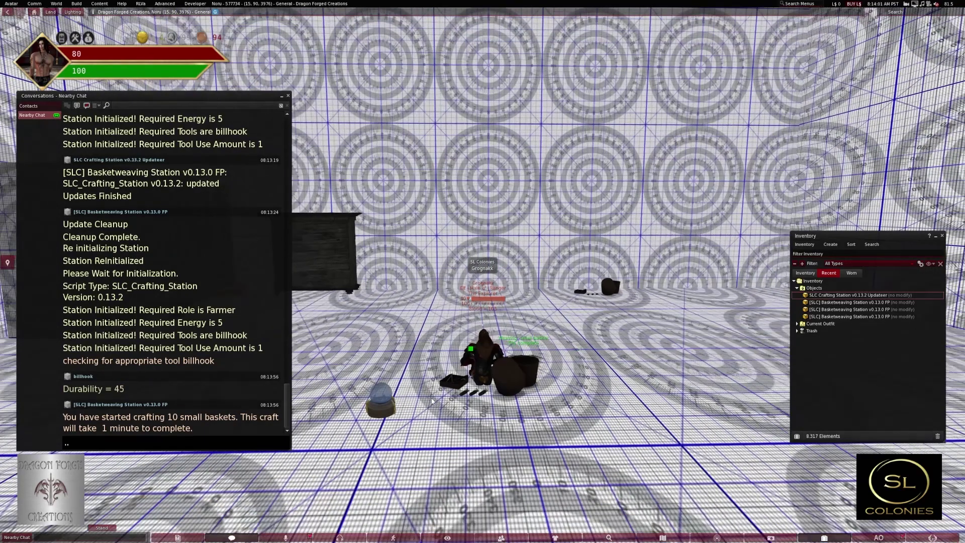
scroll(442, 409, up, 5)
scroll(455, 417, down, 3)
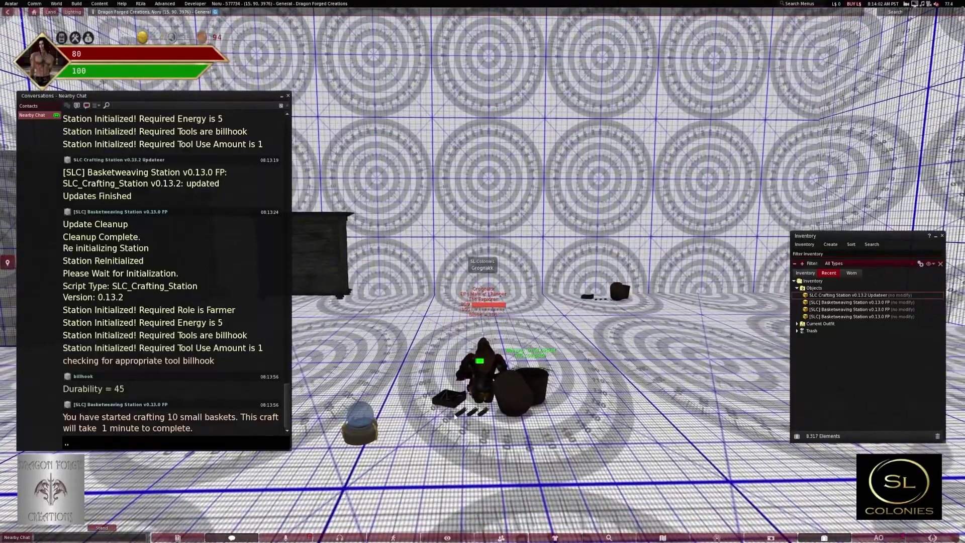
scroll(461, 415, up, 4)
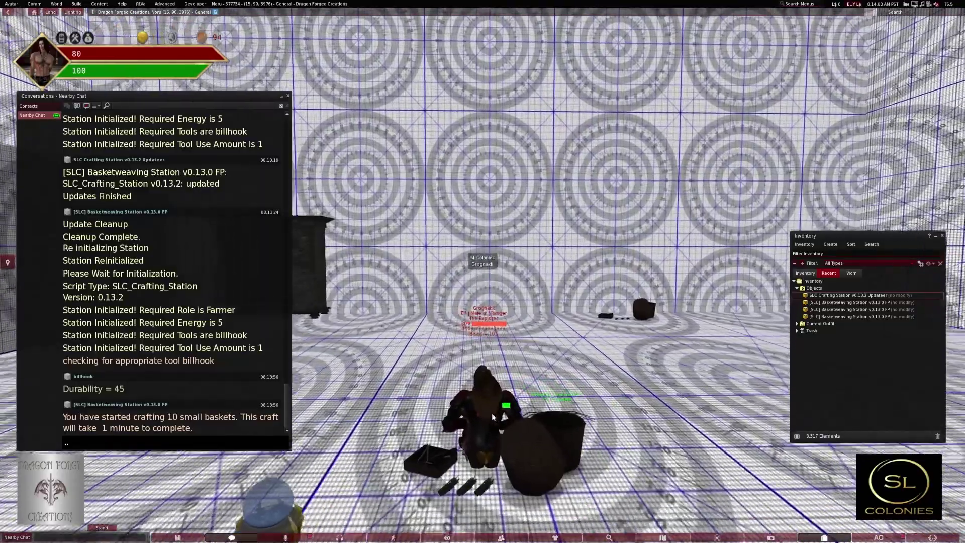
scroll(467, 416, down, 4)
scroll(480, 417, up, 3)
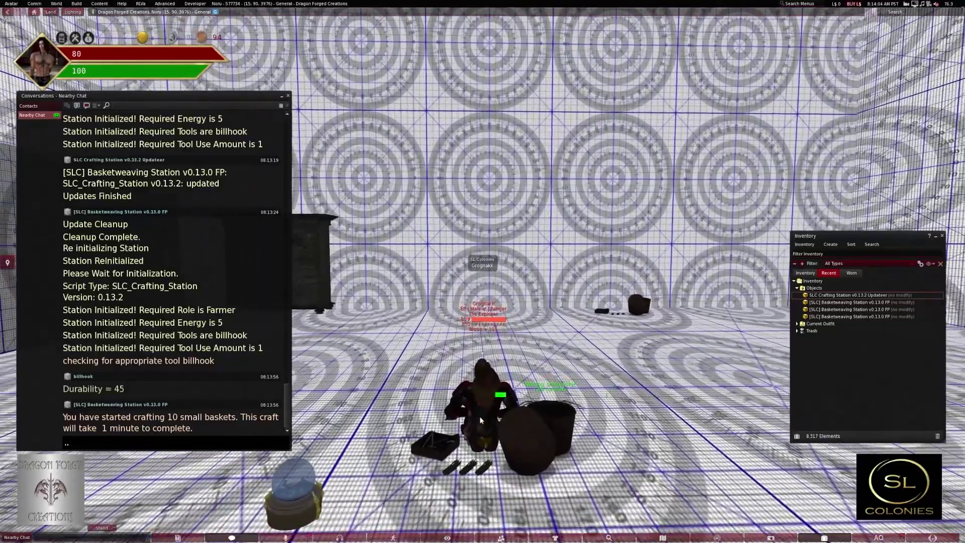
scroll(480, 417, down, 3)
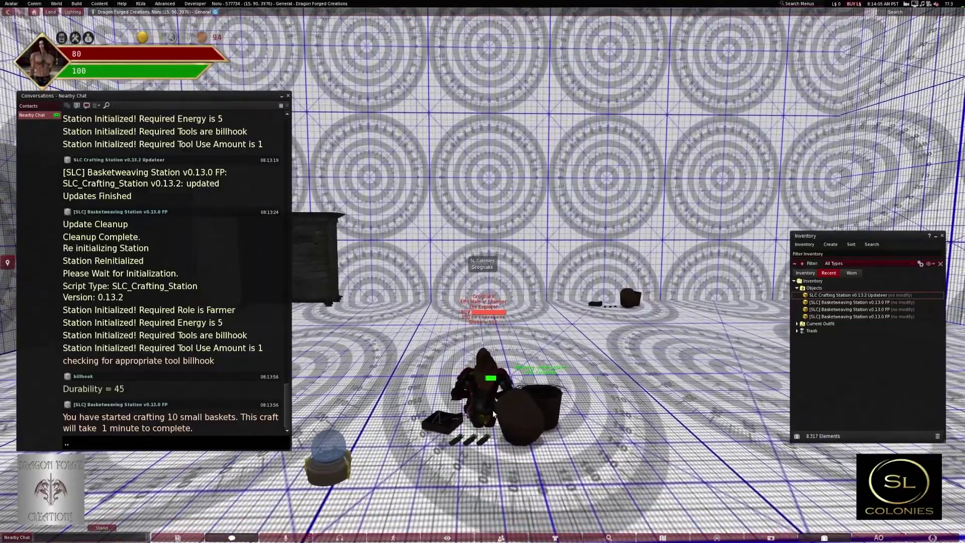
scroll(490, 413, up, 3)
drag(496, 411, 296, 330)
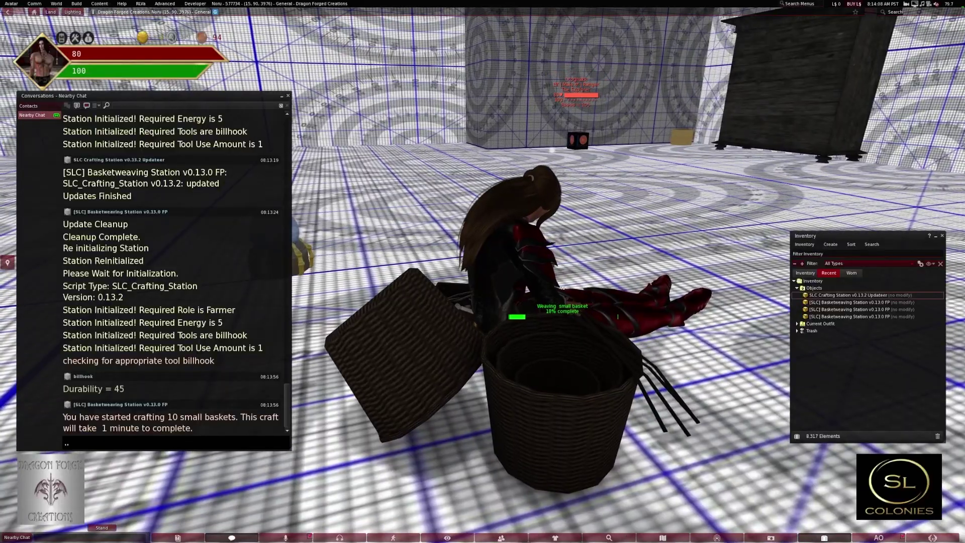
drag(618, 317, 482, 272)
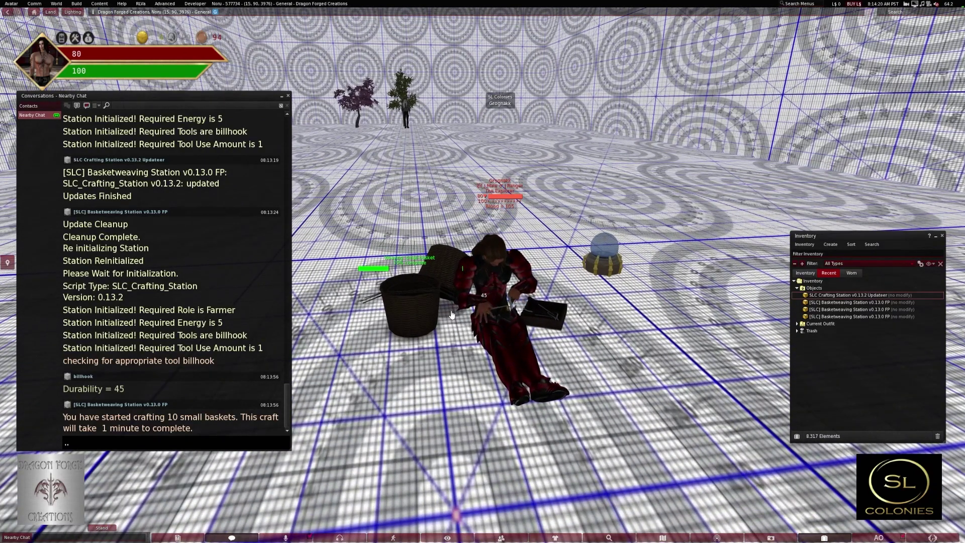
- Delete the placed crafting station updater object from the ground near the basketweaving station
scroll(657, 256, up, 2)
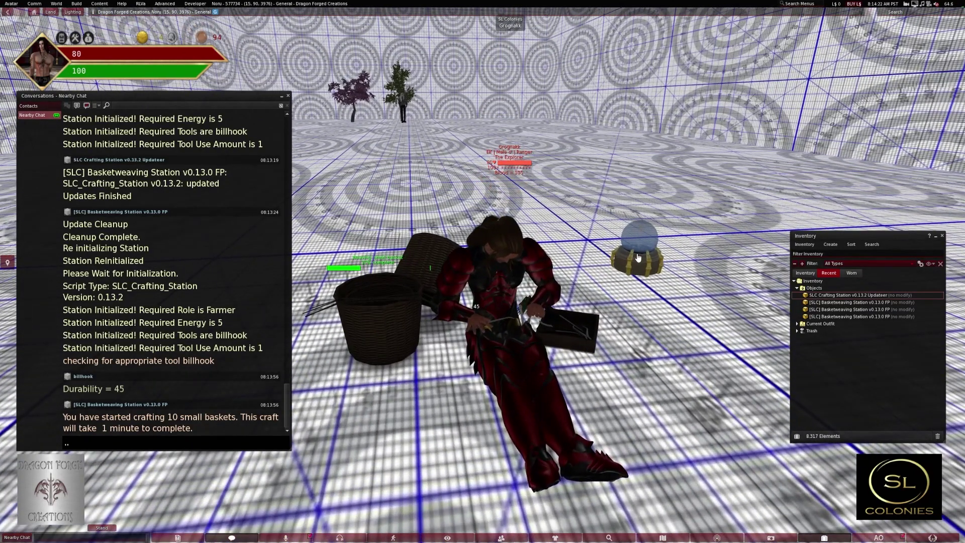
right_click(638, 256)
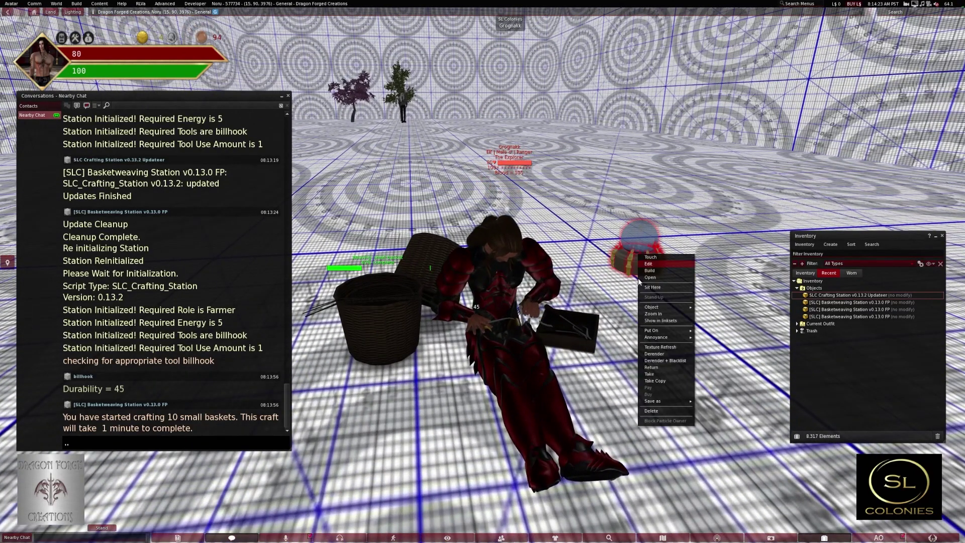
click(660, 414)
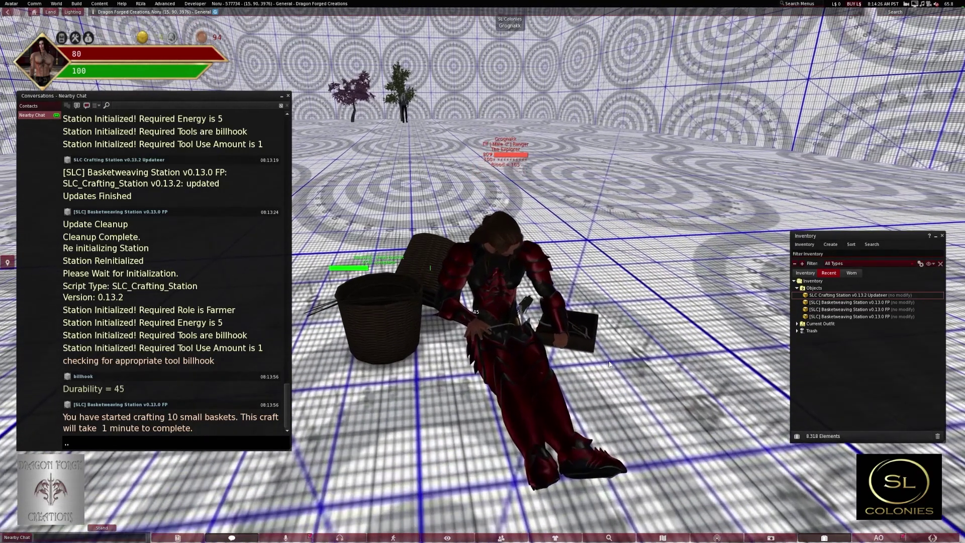
- Collect the 10 finished small baskets from the basketweaving station
scroll(609, 364, down, 3)
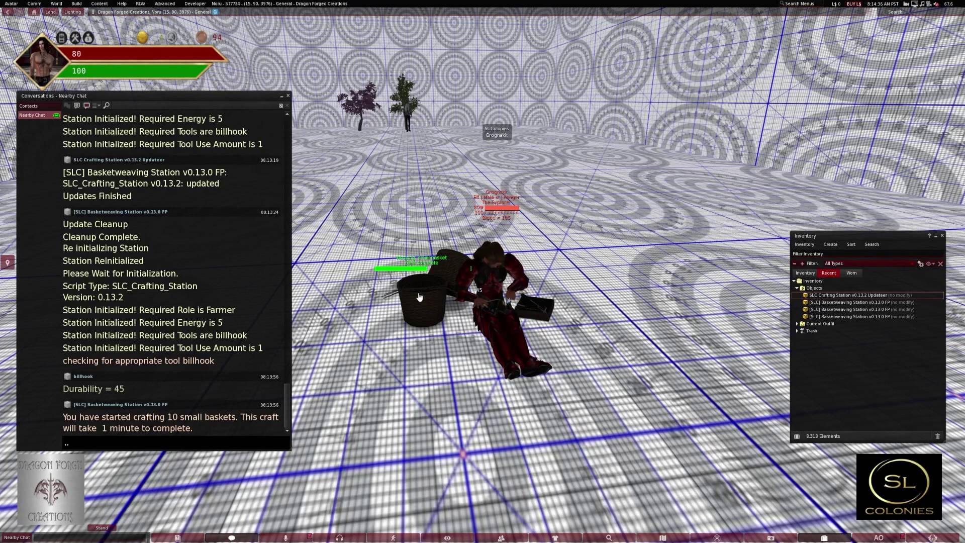
scroll(537, 199, down, 3)
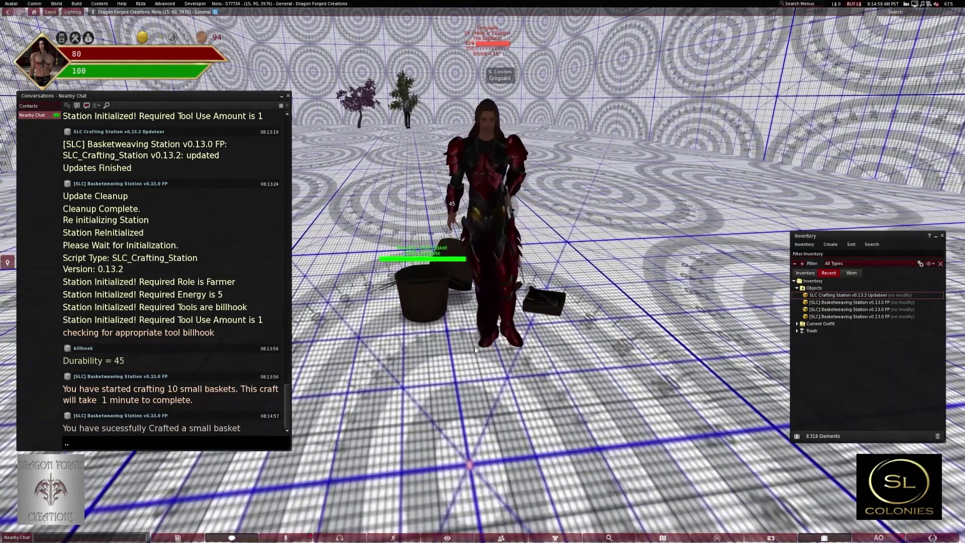
alt+drag(428, 297, 481, 280)
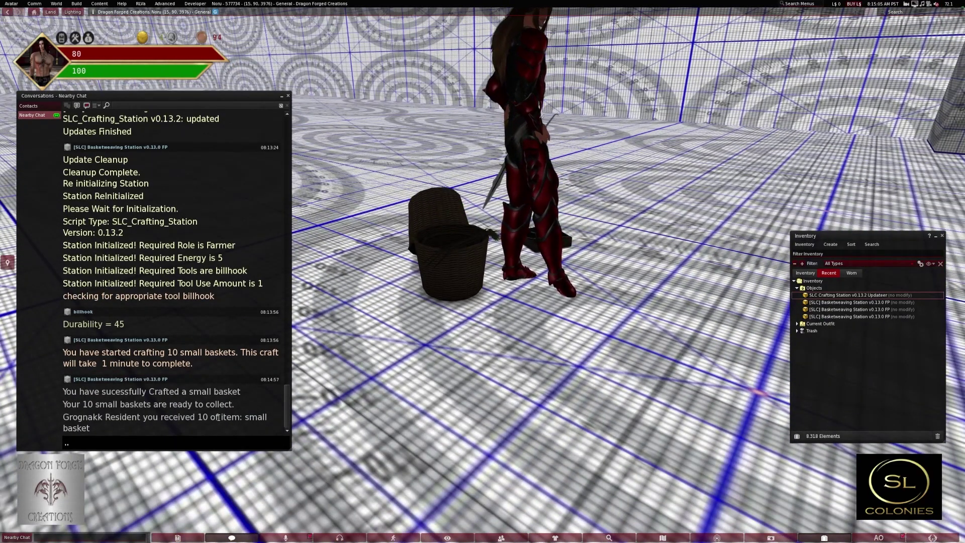
- Reset the basketweaving station using the Reset option of its own settings dialog
scroll(473, 345, down, 3)
scroll(469, 330, up, 5)
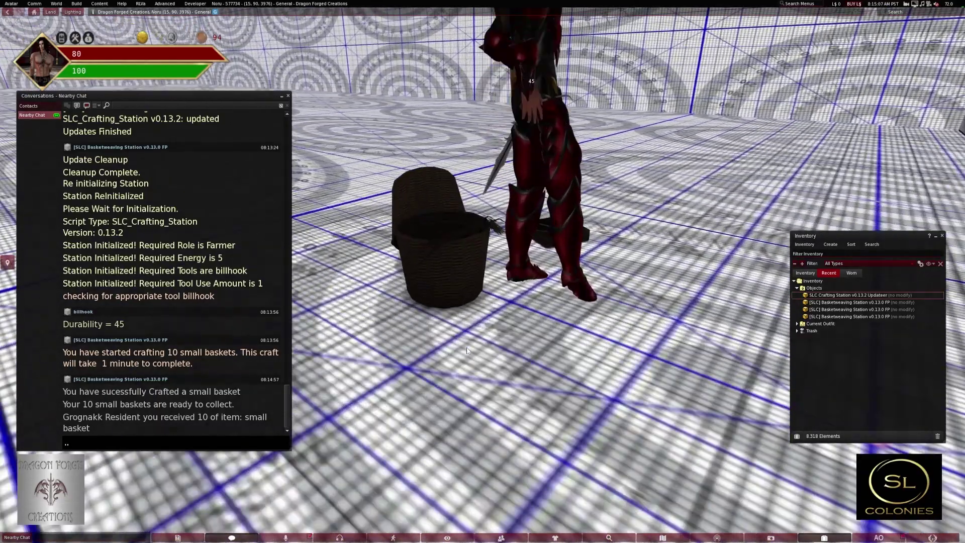
scroll(464, 316, down, 4)
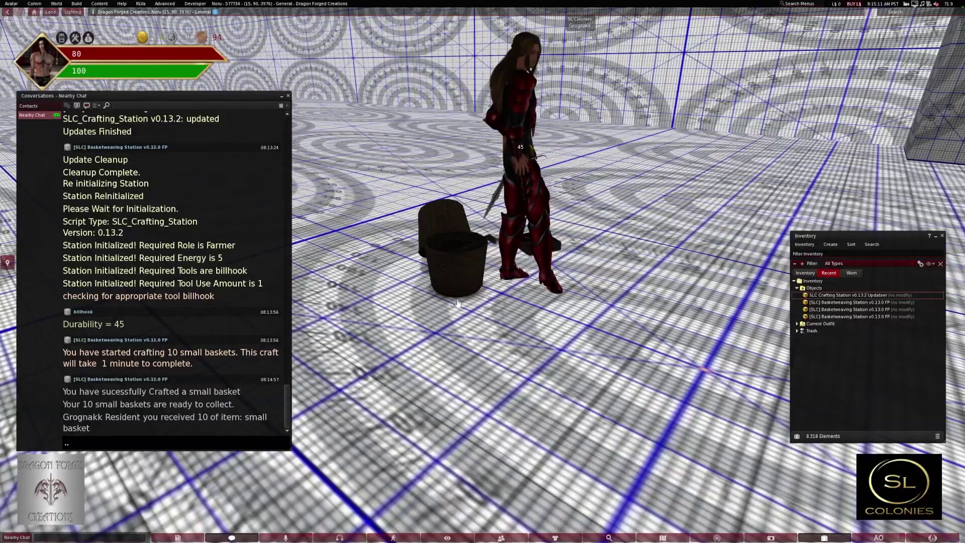
drag(452, 234, 481, 256)
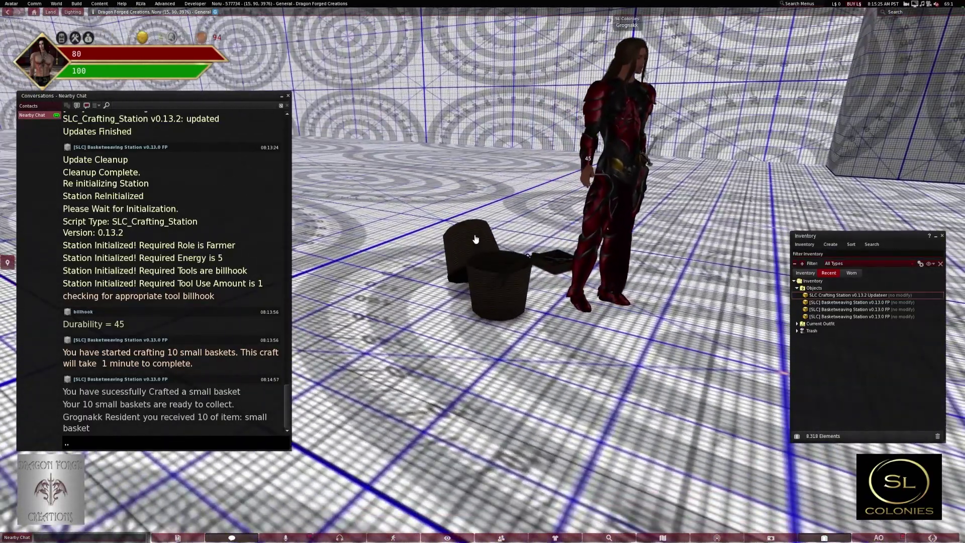
click(493, 280)
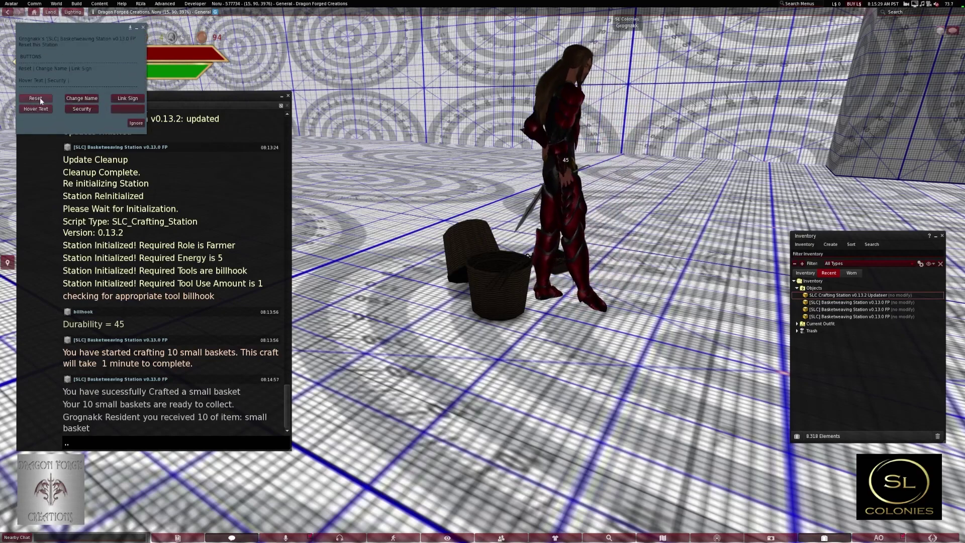
click(41, 101)
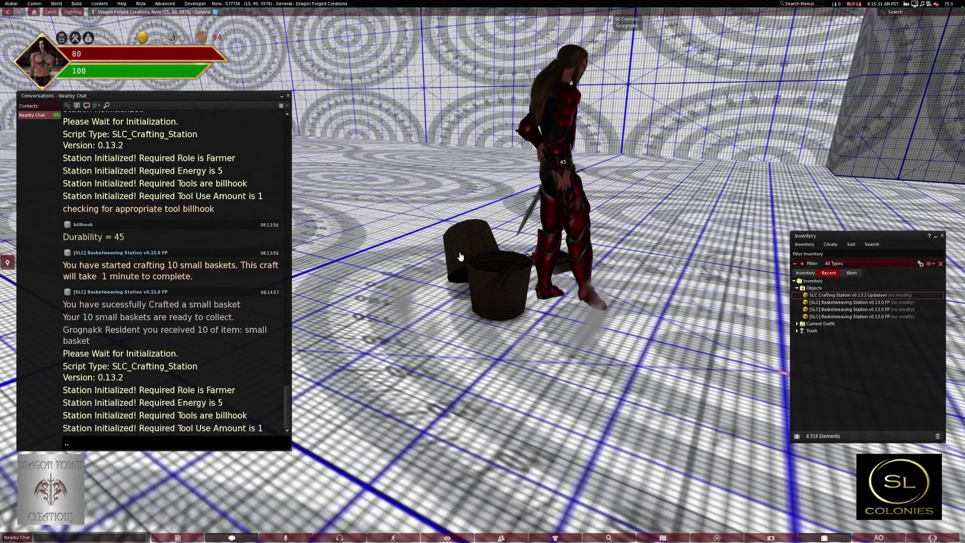
- Edit the basketweaving station object and reset all the scripts in its contents
scroll(461, 256, up, 2)
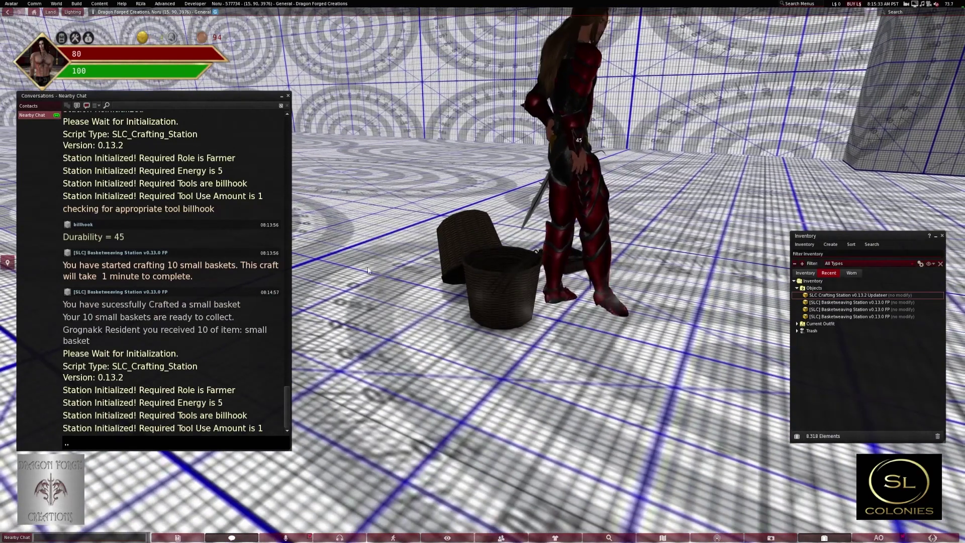
scroll(445, 273, down, 3)
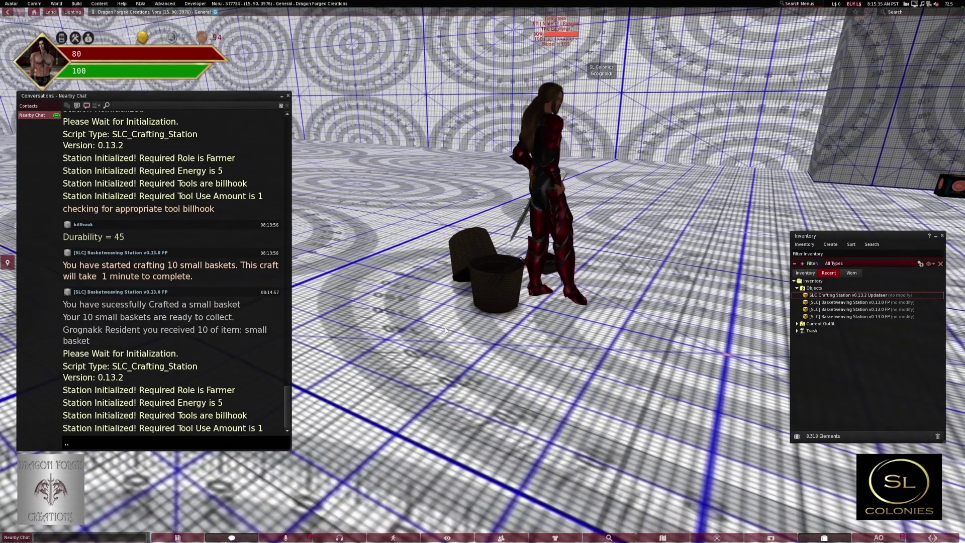
scroll(444, 273, up, 3)
scroll(445, 273, down, 2)
right_click(471, 244)
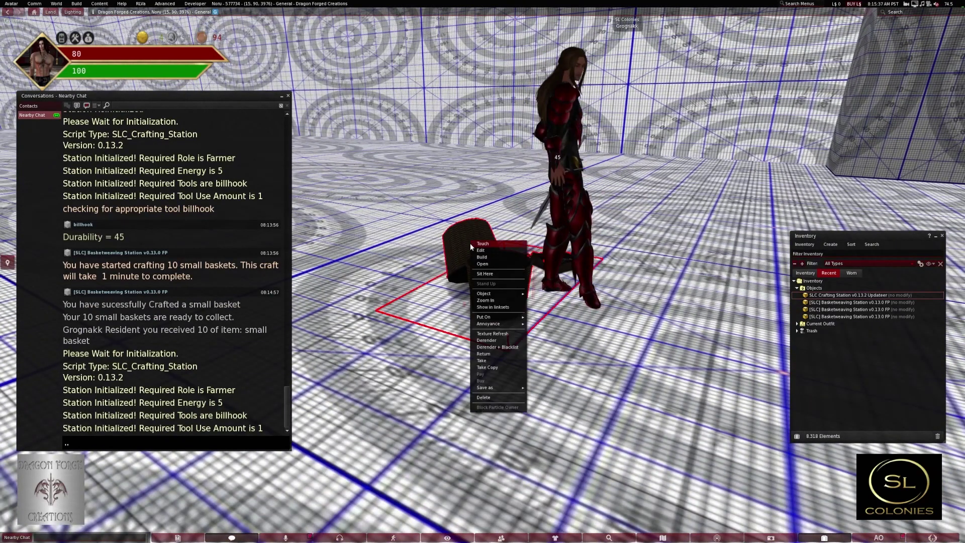
click(483, 251)
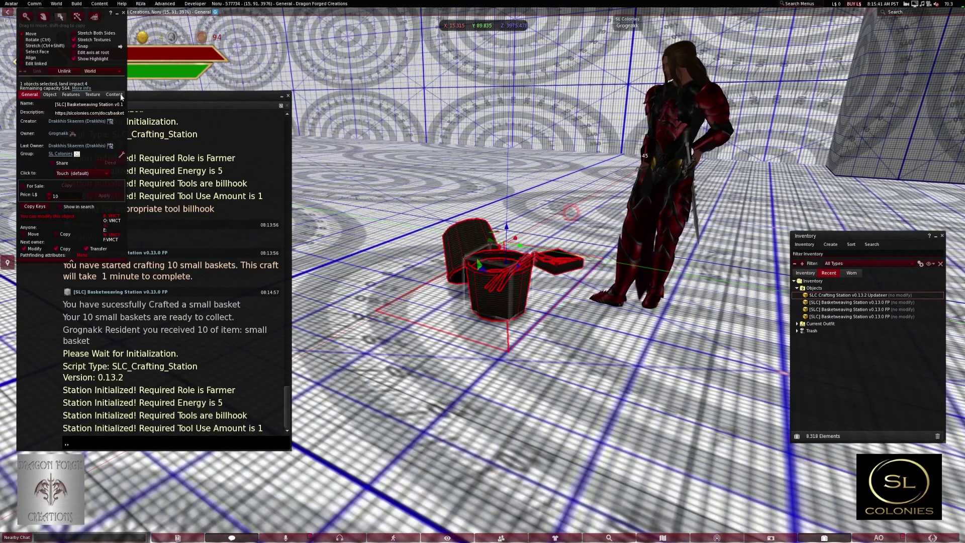
click(115, 94)
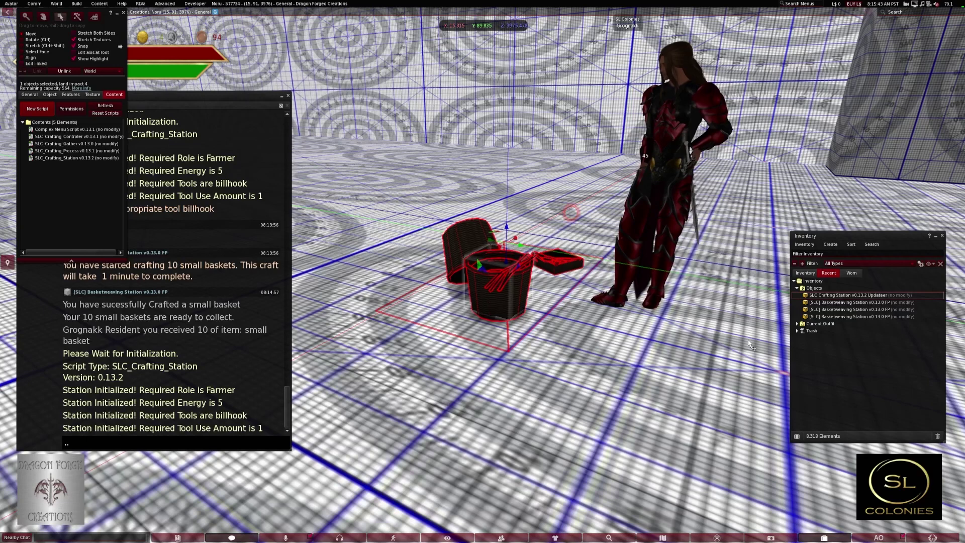
scroll(466, 304, up, 1)
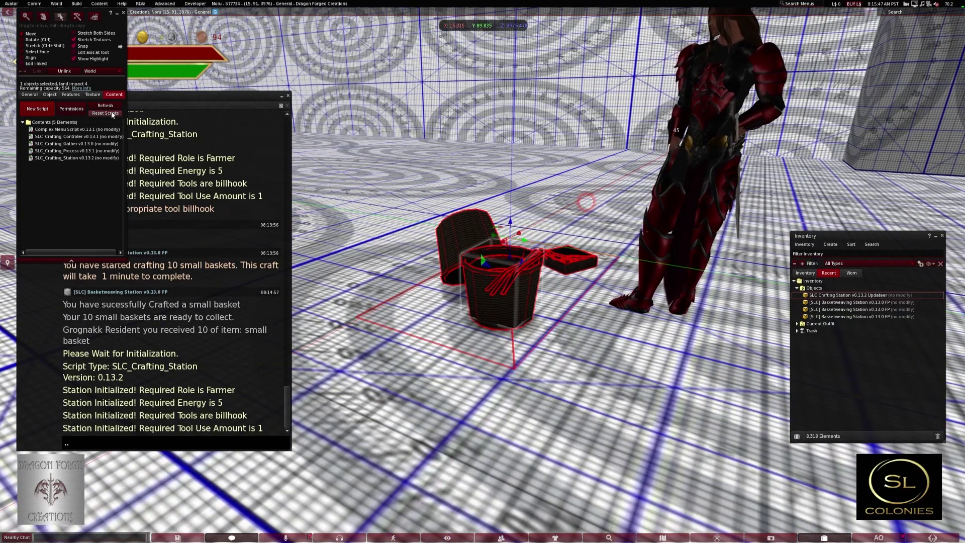
click(112, 113)
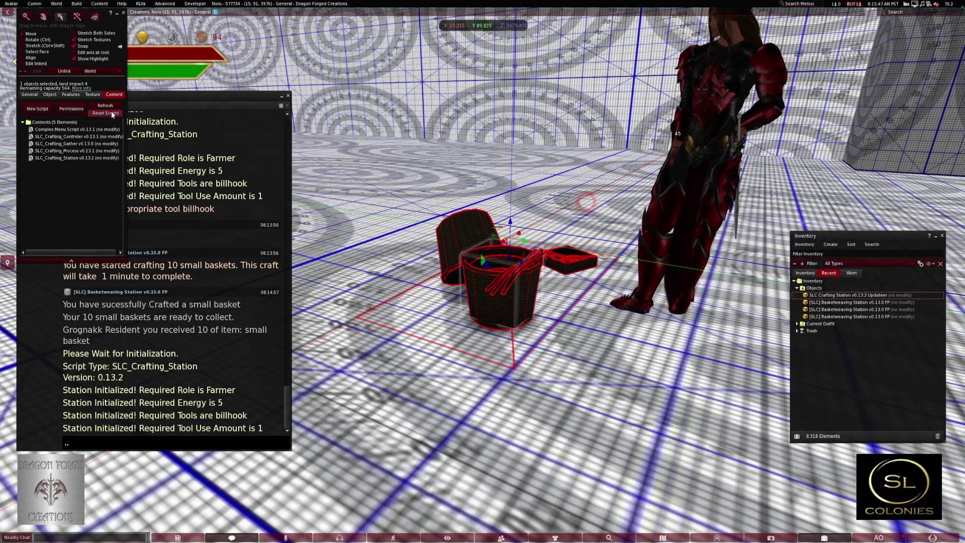
click(467, 265)
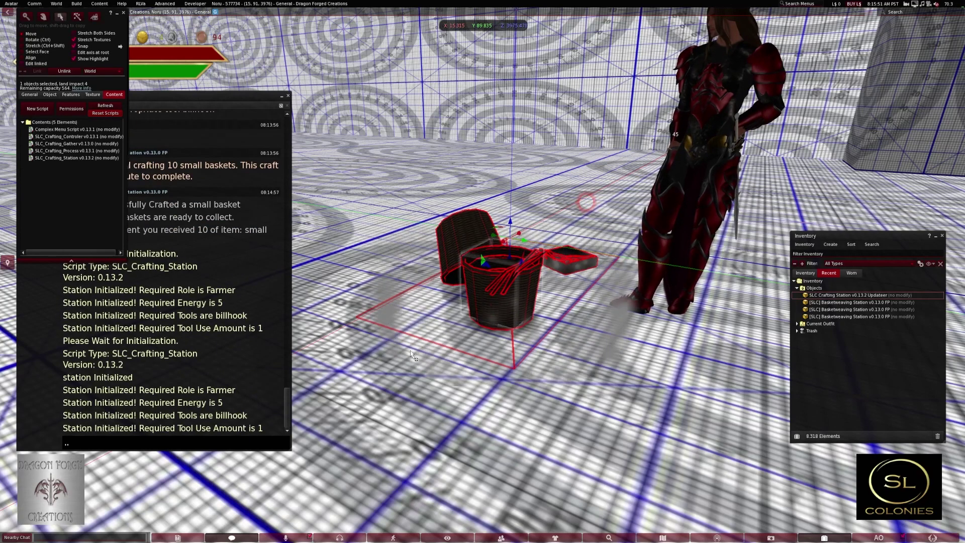
- Examine the basketweaving station's general object properties and look over its basket model up close from several angles
click(30, 95)
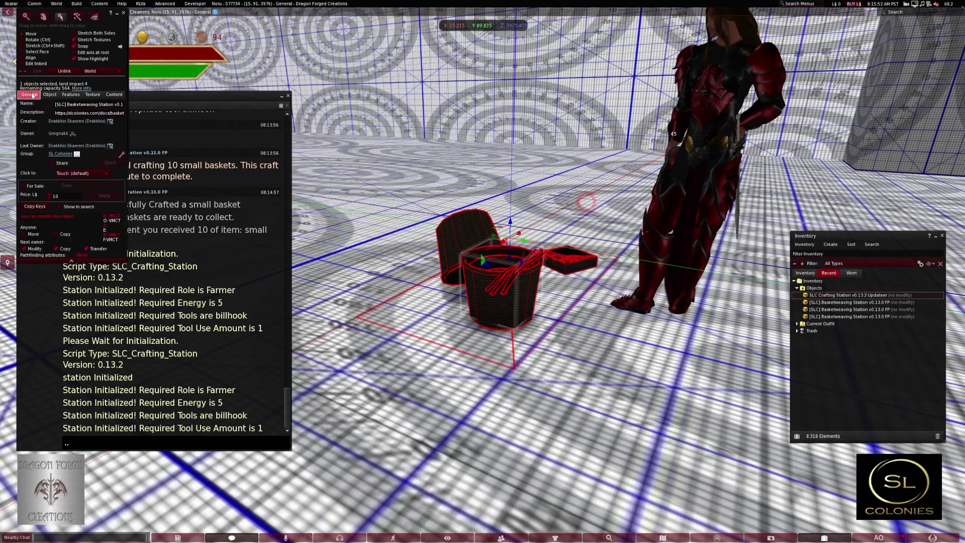
scroll(503, 302, up, 4)
scroll(502, 302, down, 4)
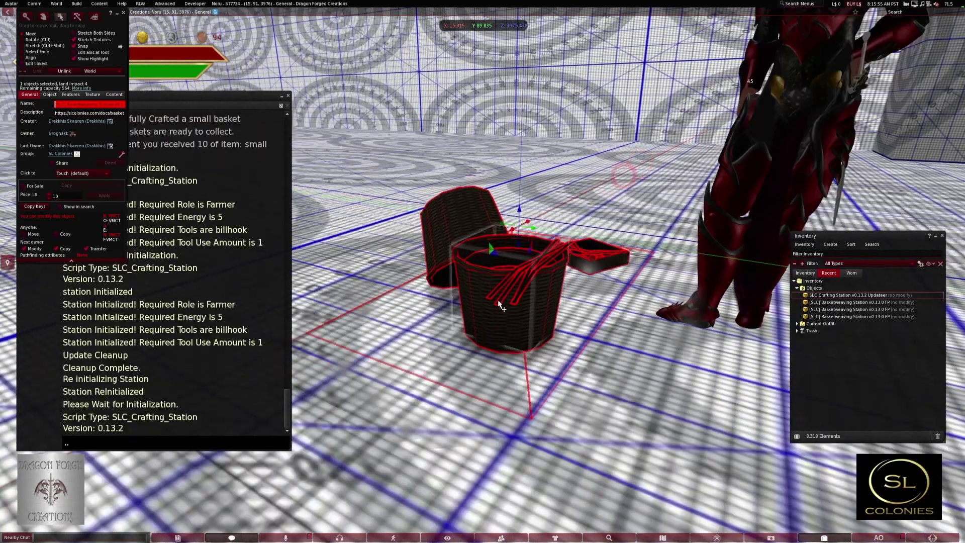
scroll(512, 279, up, 4)
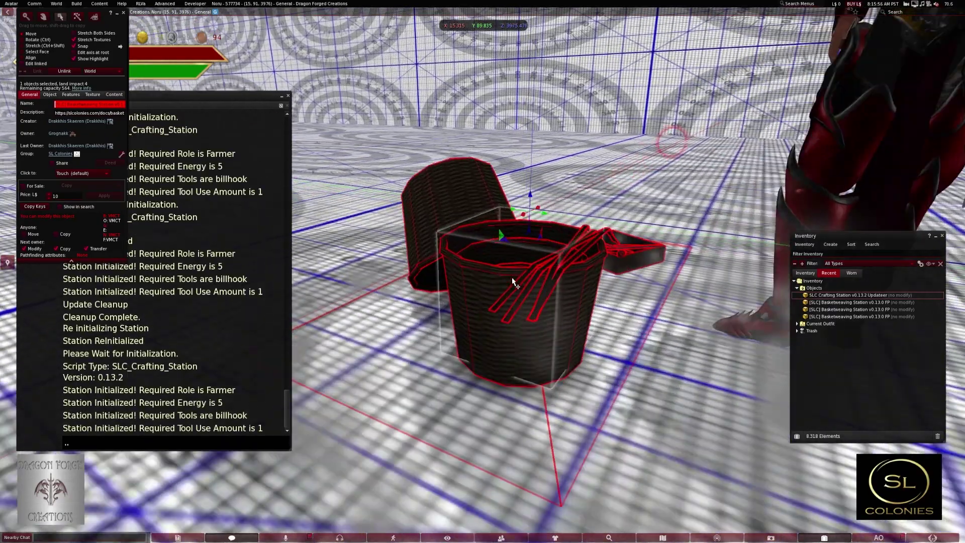
scroll(513, 279, down, 4)
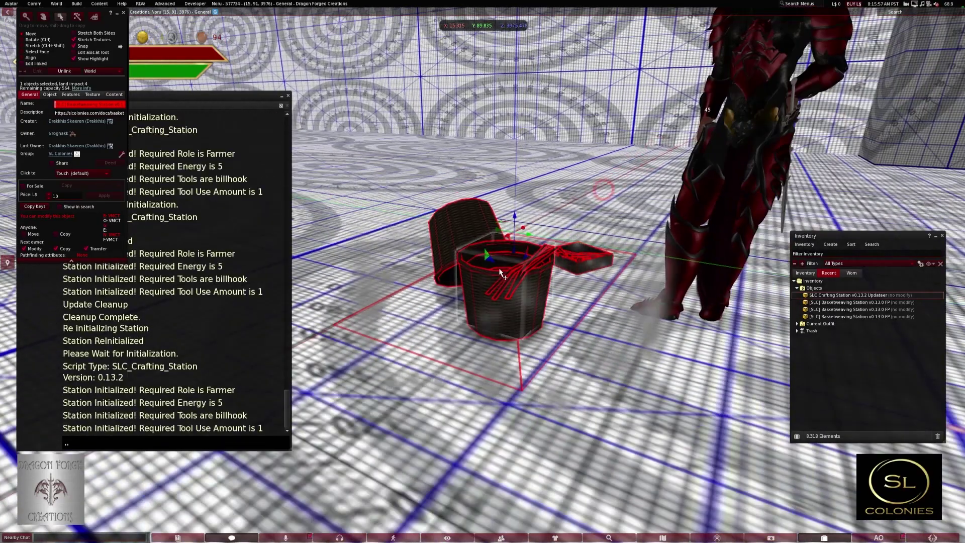
key(ctrl+w)
alt+click(500, 274)
scroll(499, 274, up, 4)
click(508, 302)
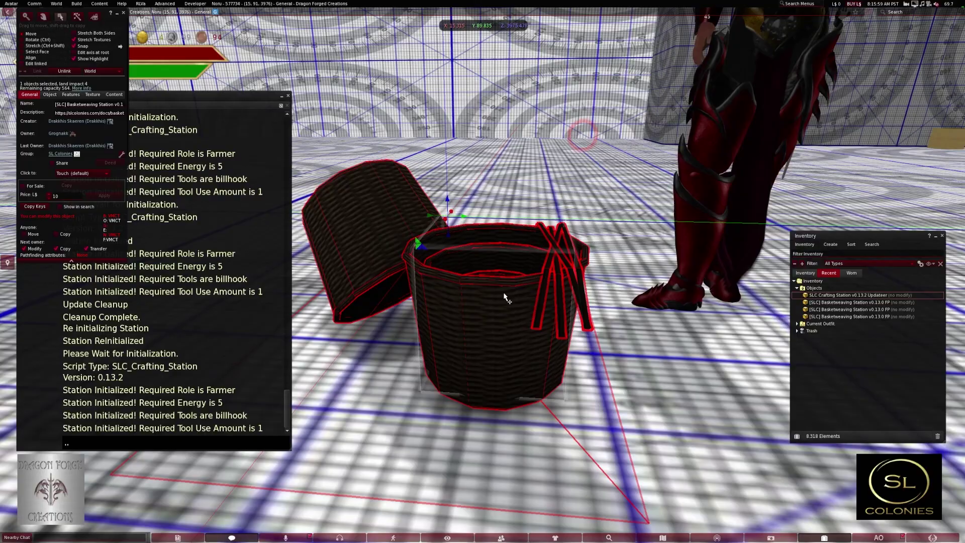
scroll(492, 302, down, 3)
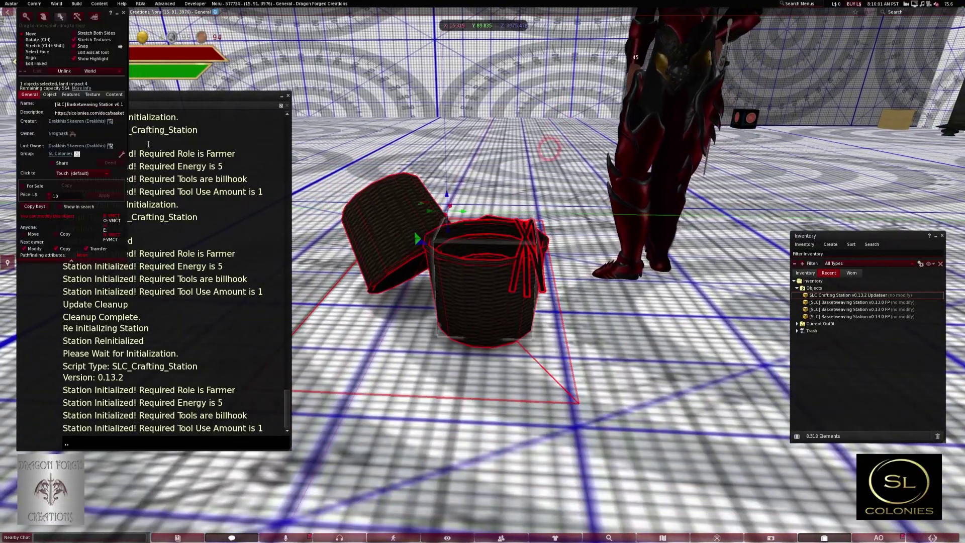
scroll(501, 335, down, 4)
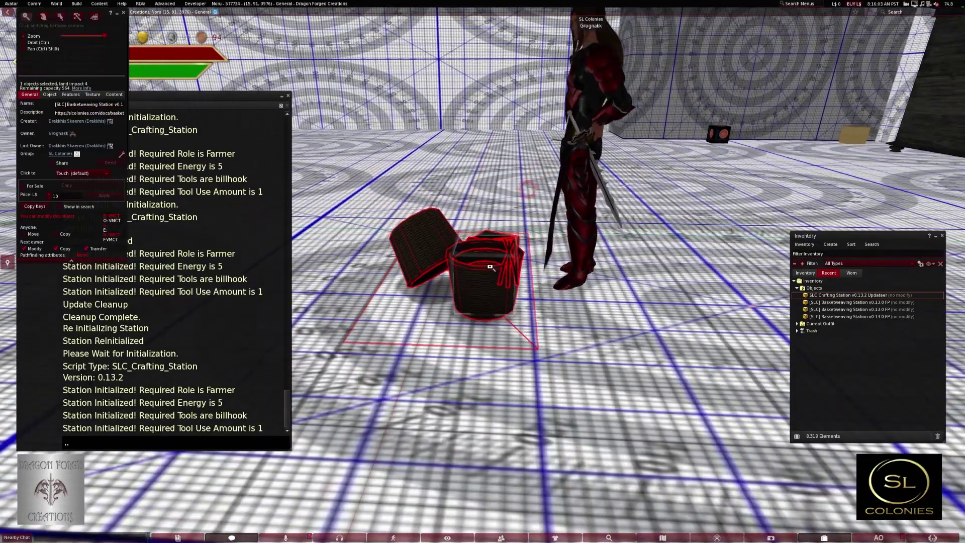
key(Escape)
alt+drag(490, 241, 490, 286)
scroll(490, 287, up, 2)
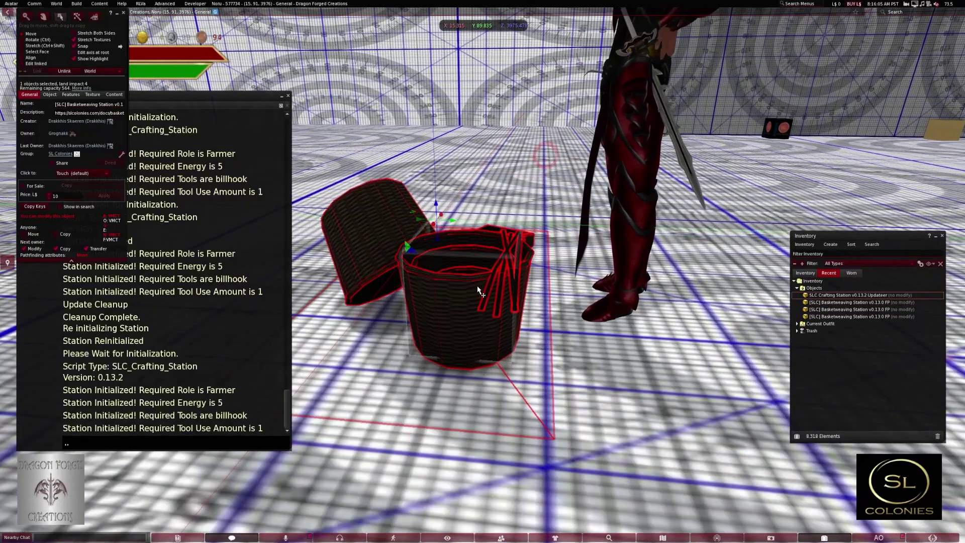
scroll(478, 289, down, 1)
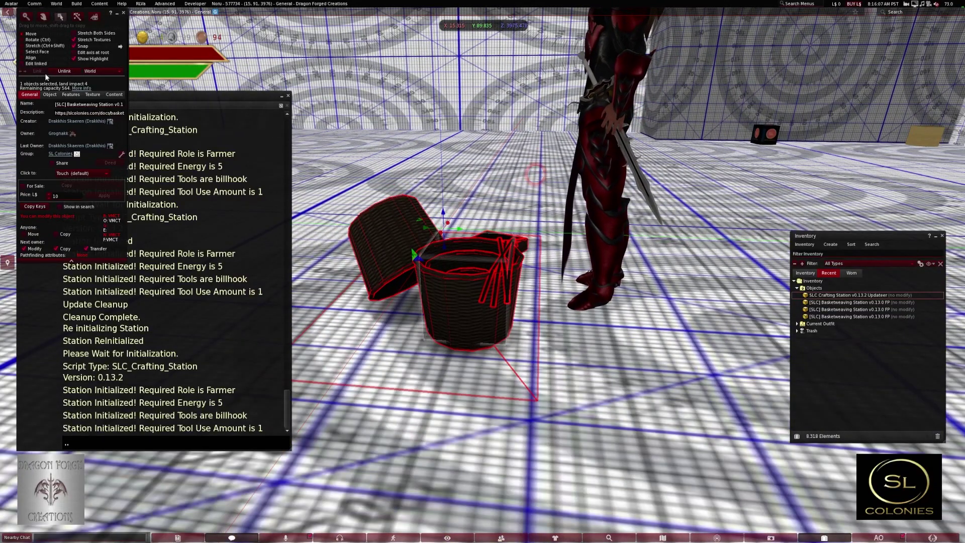
- Select the station's root box and the experience ball as individual linked parts and unlink them from the basket model
click(26, 64)
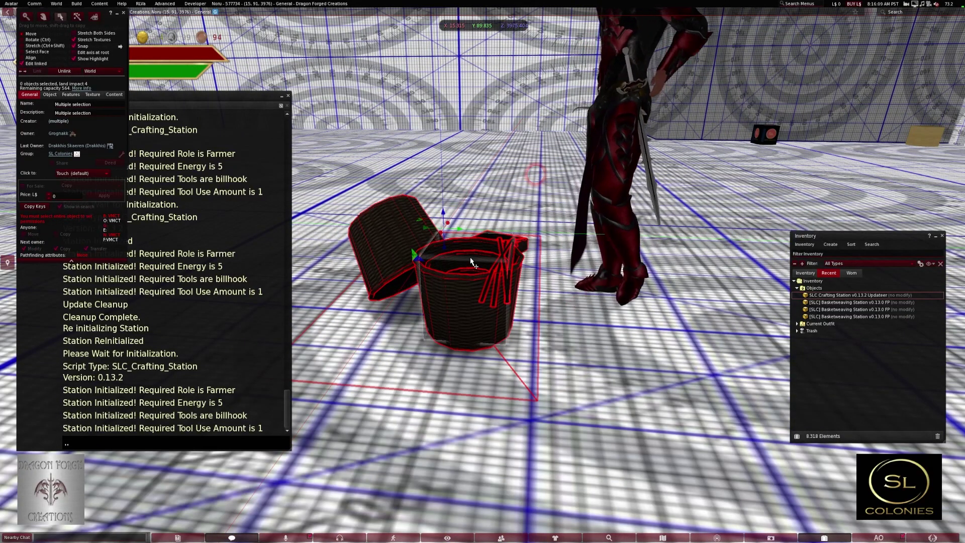
click(481, 272)
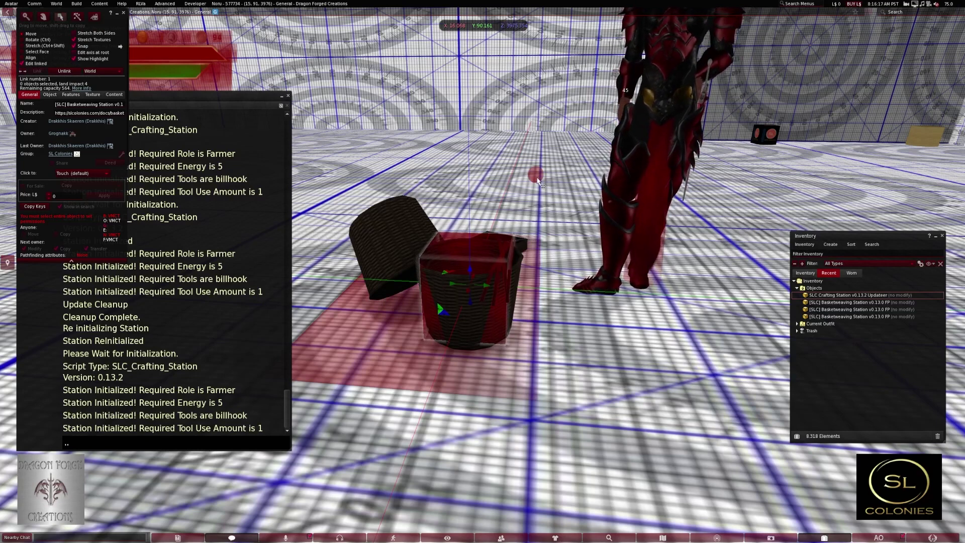
shift+click(537, 180)
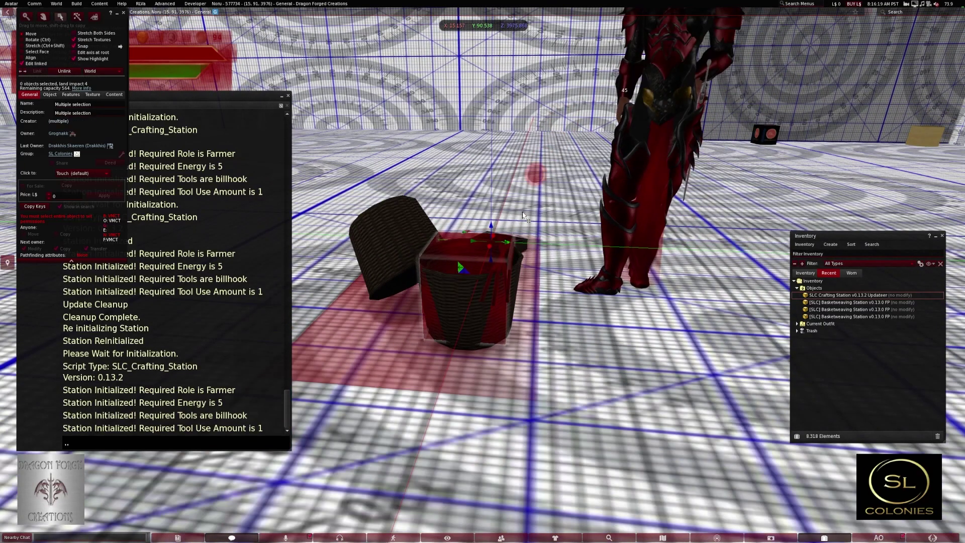
click(65, 71)
- Select only the unlinked root box and experience ball and move them sideways clear of the basket model
click(478, 263)
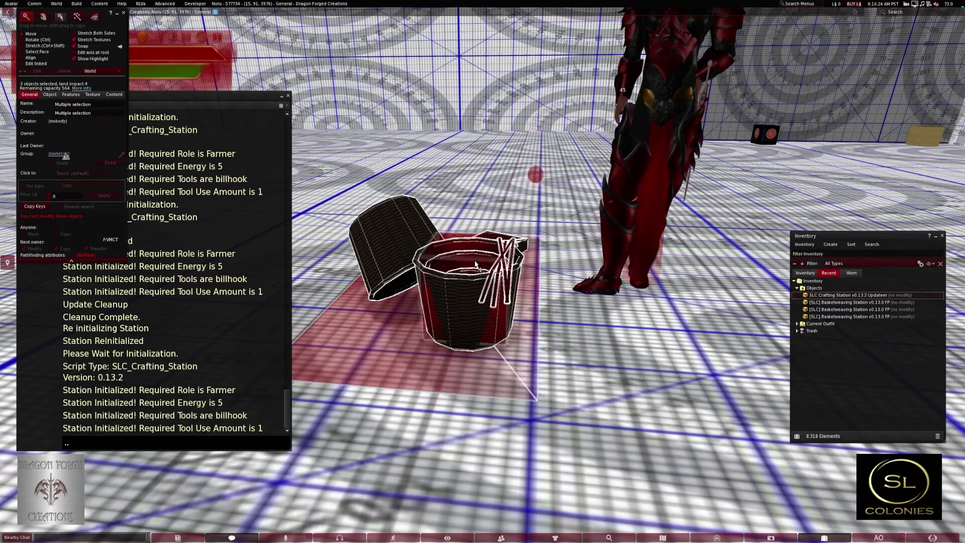
click(477, 326)
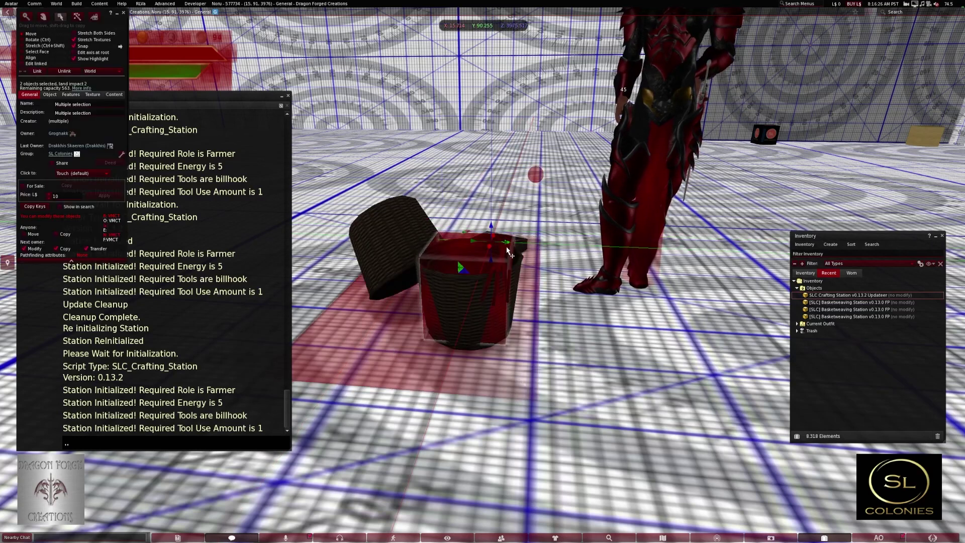
drag(505, 245, 747, 264)
key(Escape)
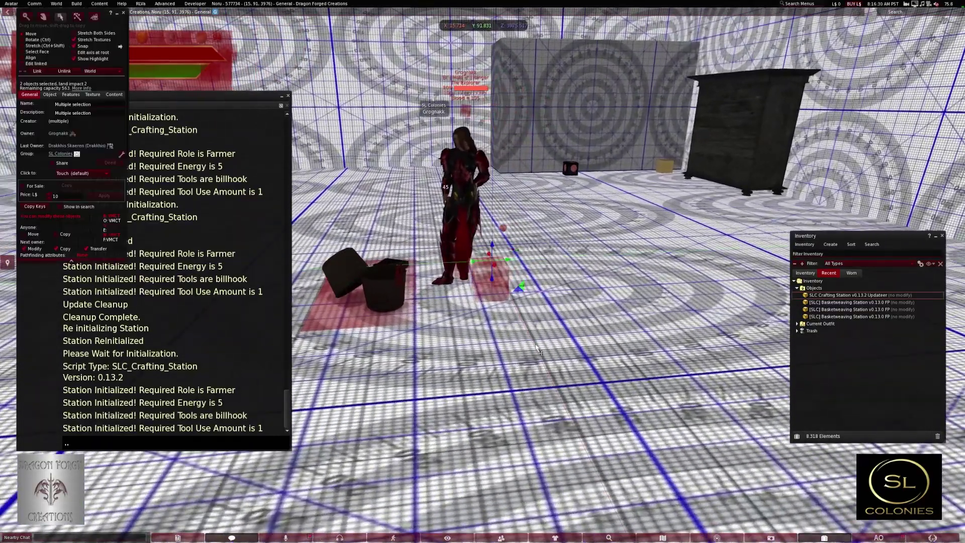
- Create a box prim on the ground beside the station's root box and stretch its length and width into a low slab
right_click(625, 299)
click(636, 313)
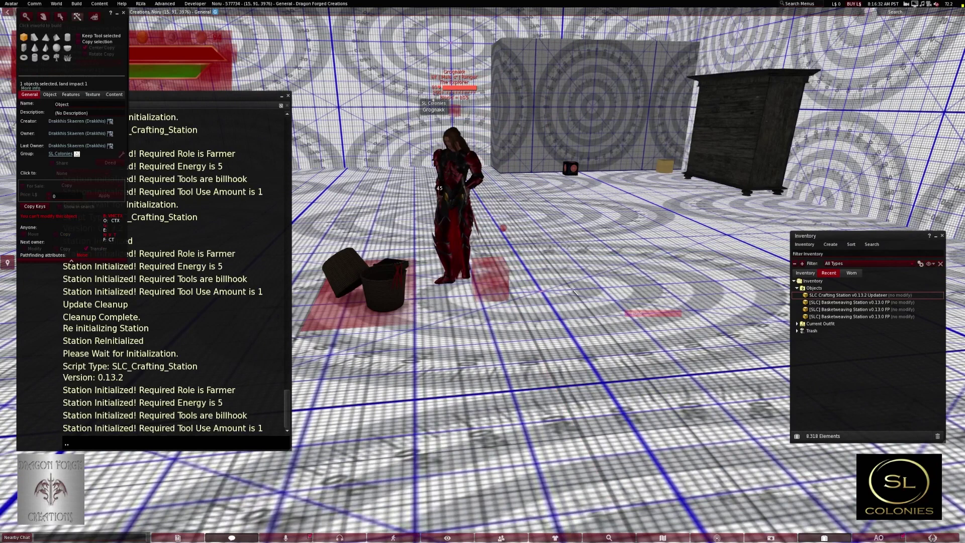
click(572, 289)
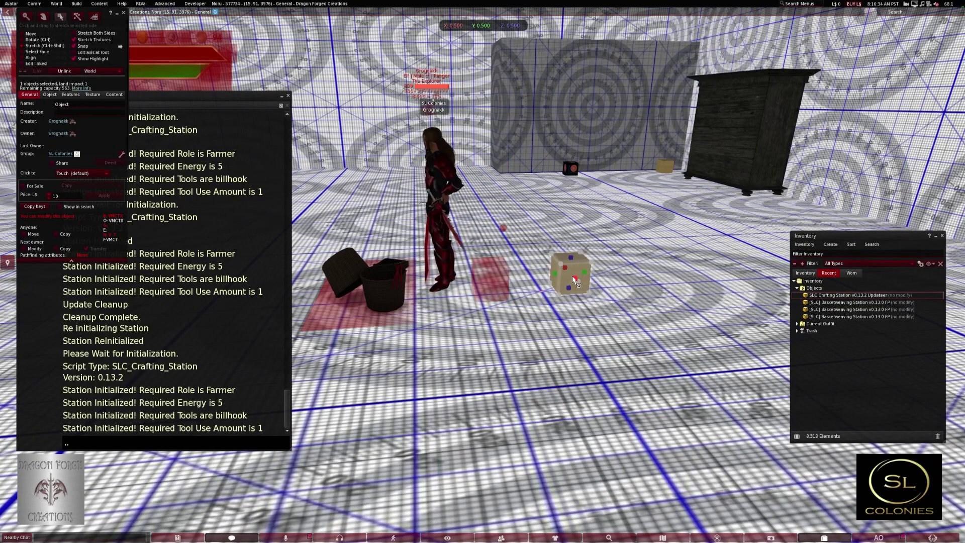
drag(580, 286, 632, 332)
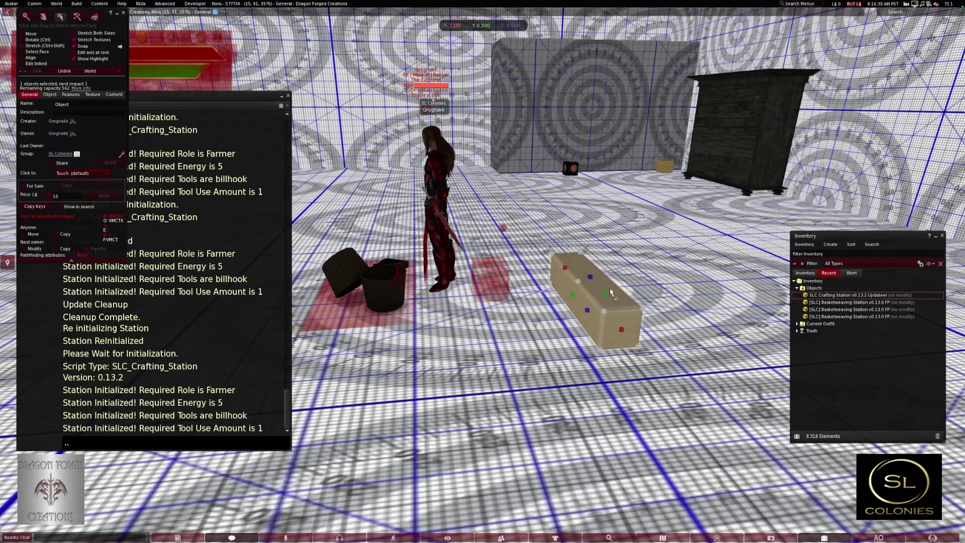
drag(605, 293, 649, 289)
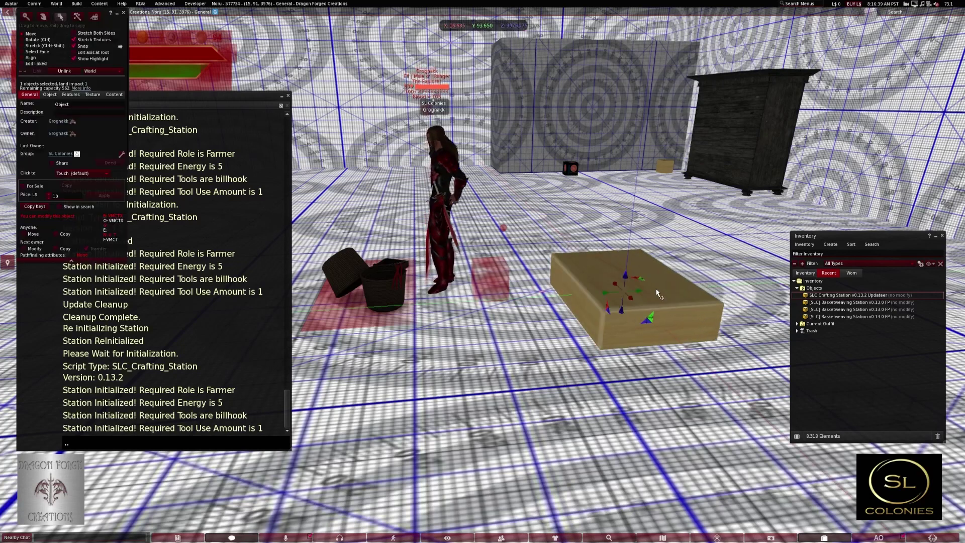
- Move the station's root box and experience ball together onto the top centre of the wooden slab
click(492, 281)
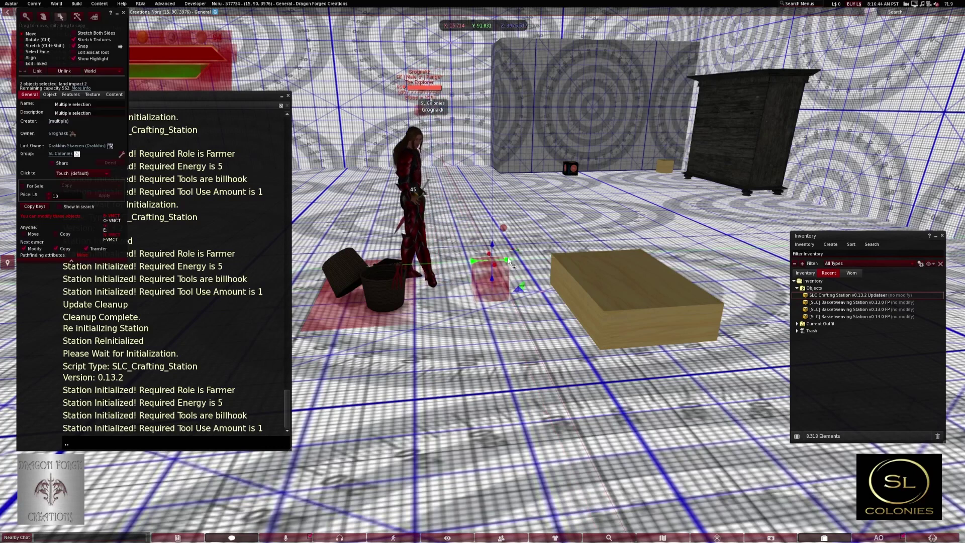
click(639, 270)
shift+click(637, 270)
drag(610, 260, 624, 277)
click(624, 278)
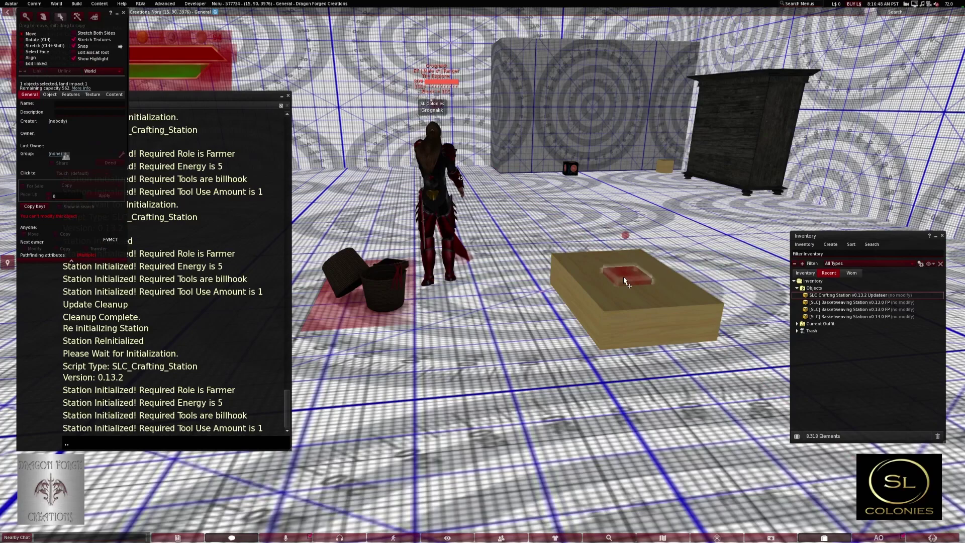
- Link the wooden slab to the basketweaving station's root box, keeping the root box as the main object
click(578, 279)
click(578, 278)
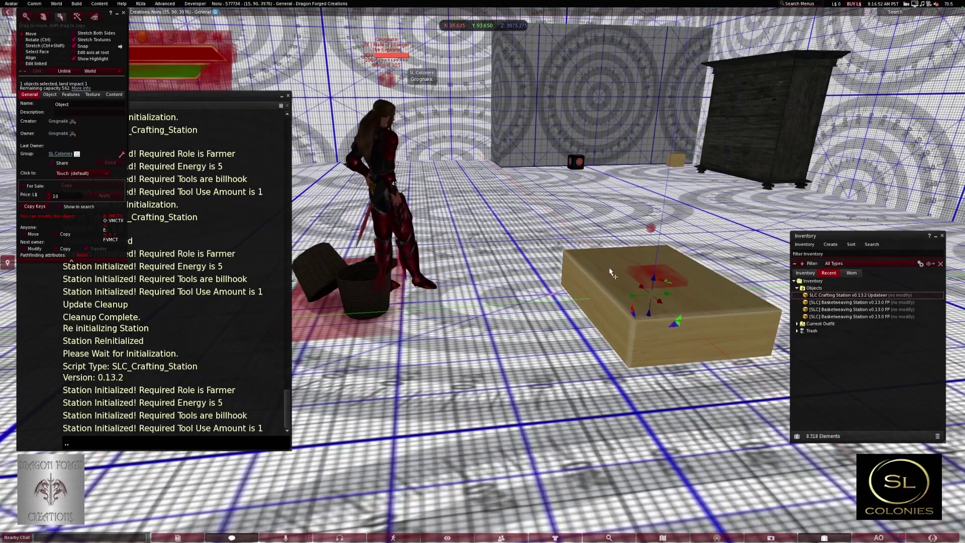
drag(611, 274, 485, 296)
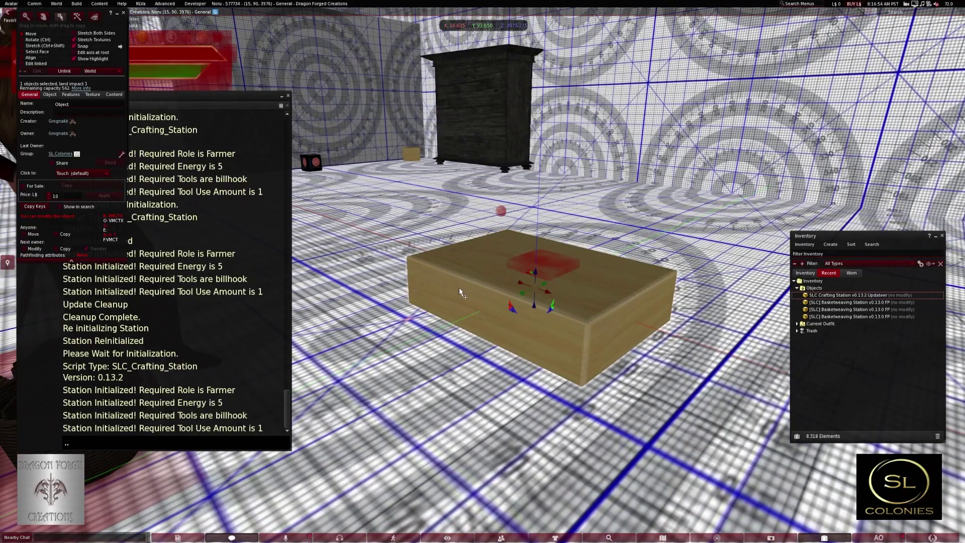
shift+click(564, 271)
alt+click(564, 272)
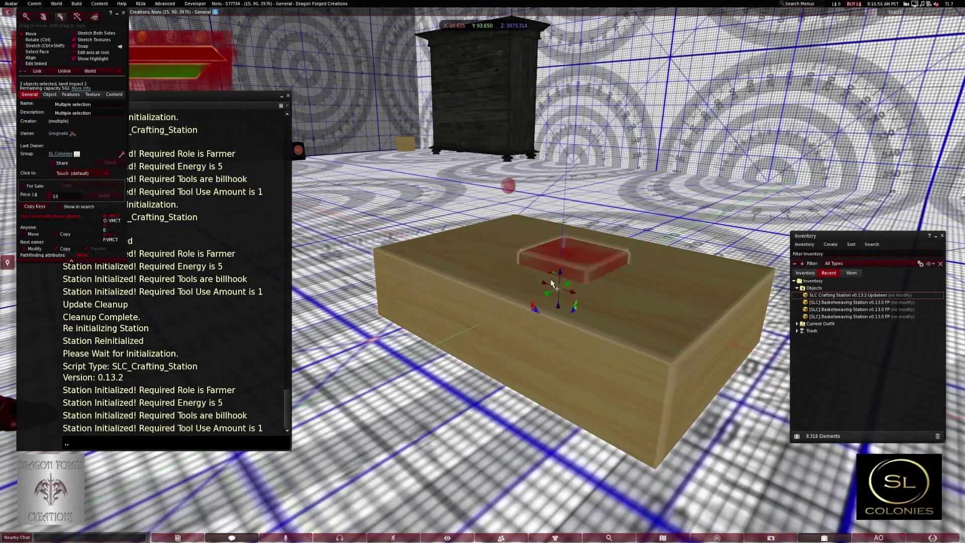
drag(566, 273, 465, 247)
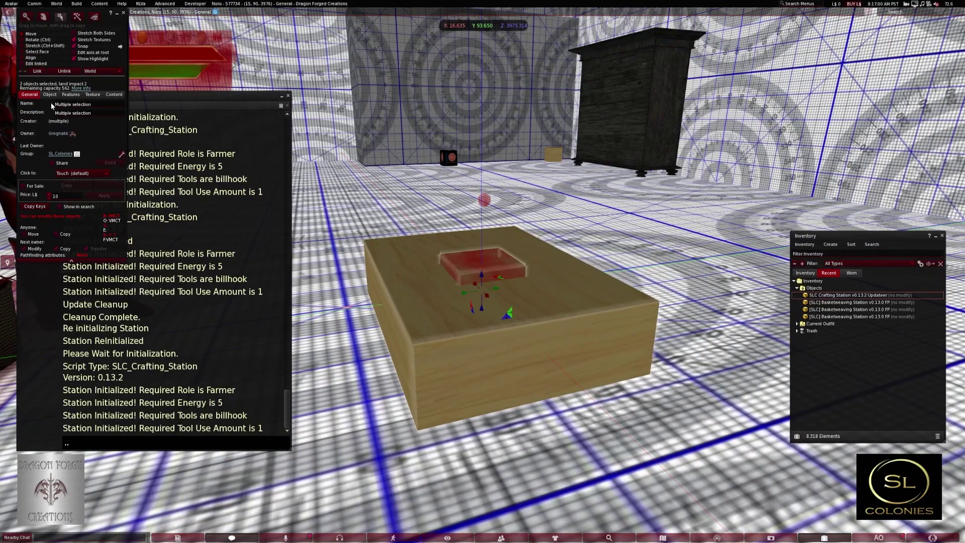
click(37, 71)
key(Escape)
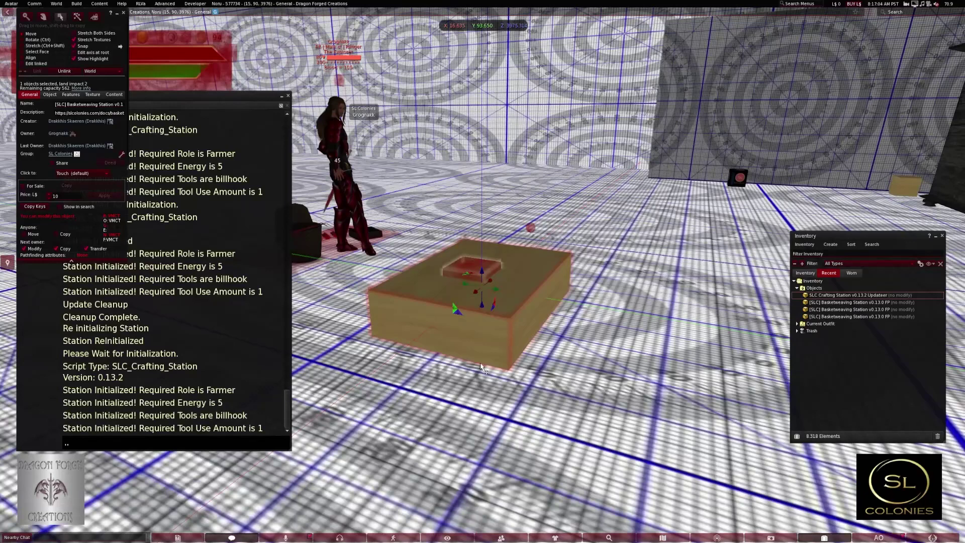
- Close the object editor and try the Craft option on the station linked to the wooden slab
click(441, 394)
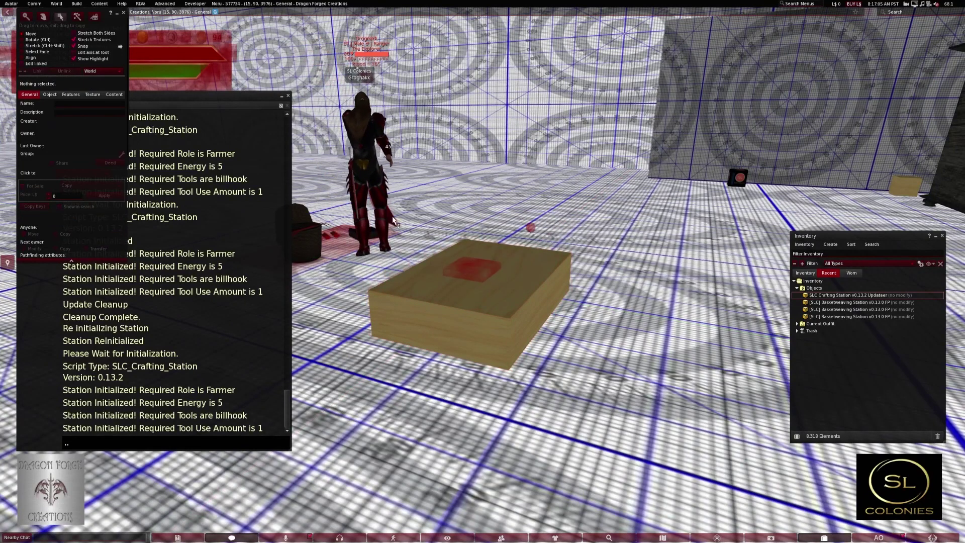
click(468, 272)
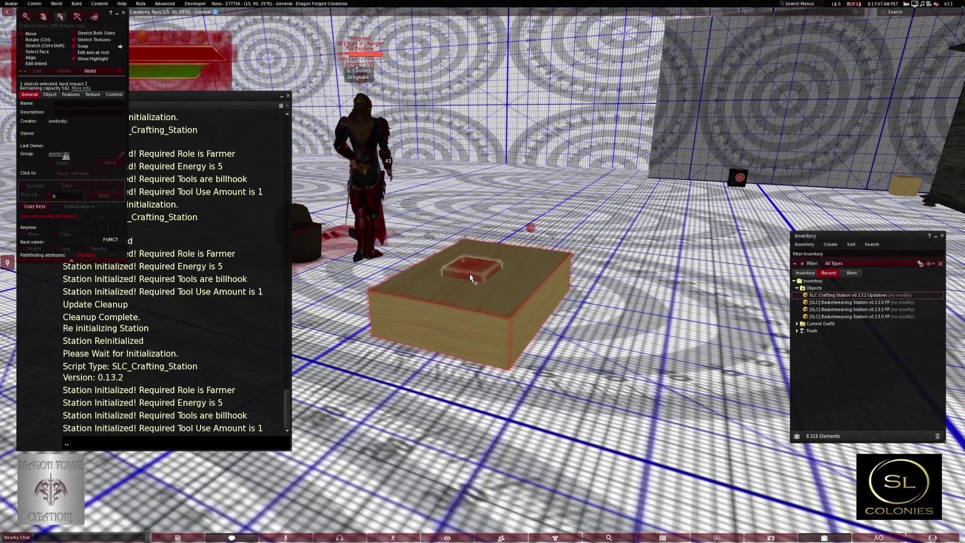
click(124, 12)
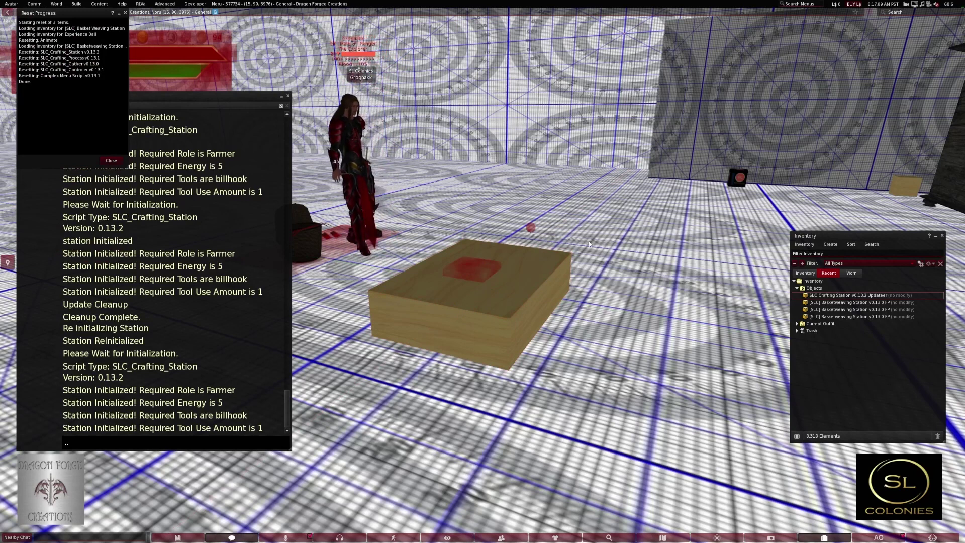
click(475, 274)
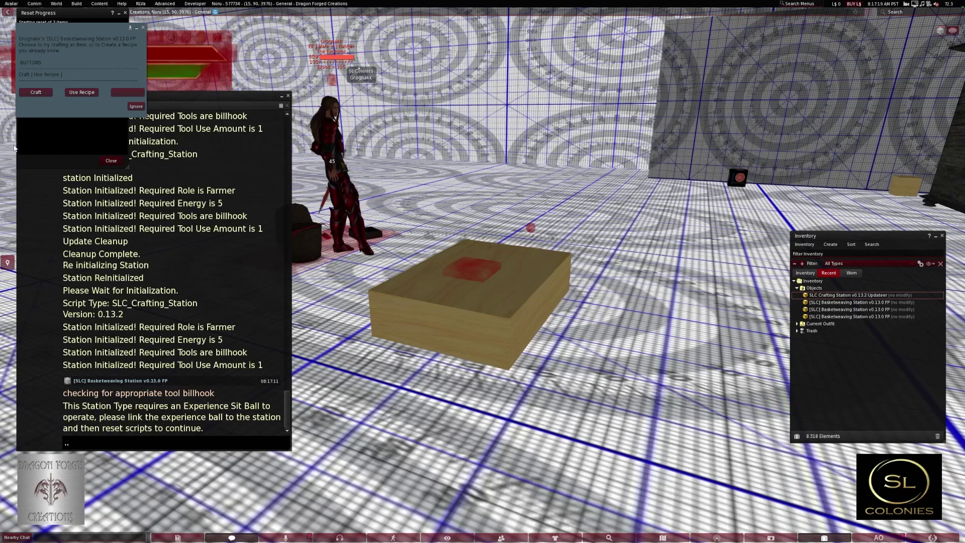
click(30, 95)
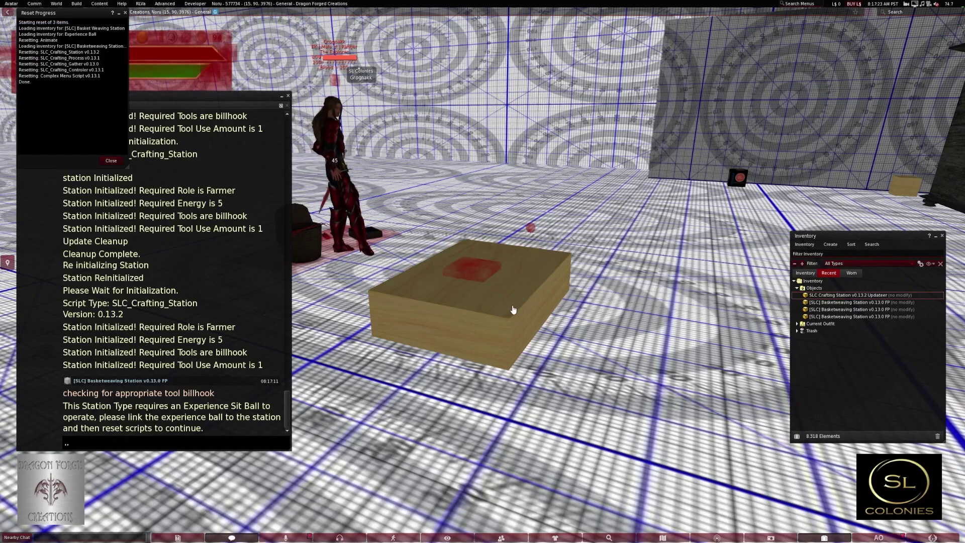
- Edit the wooden-slab basketweaving station and link the red experience ball to it, with the station as the root object
scroll(514, 310, up, 1)
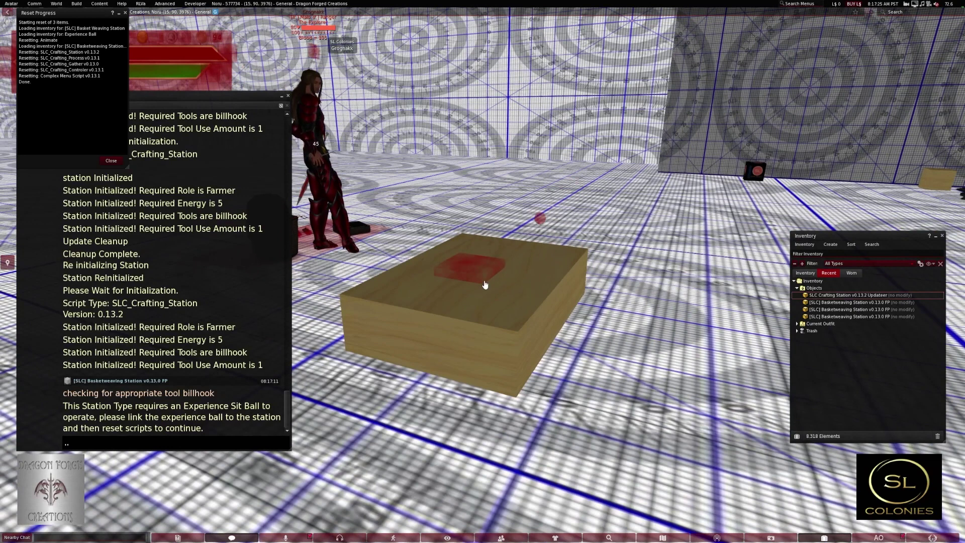
right_click(485, 285)
click(497, 292)
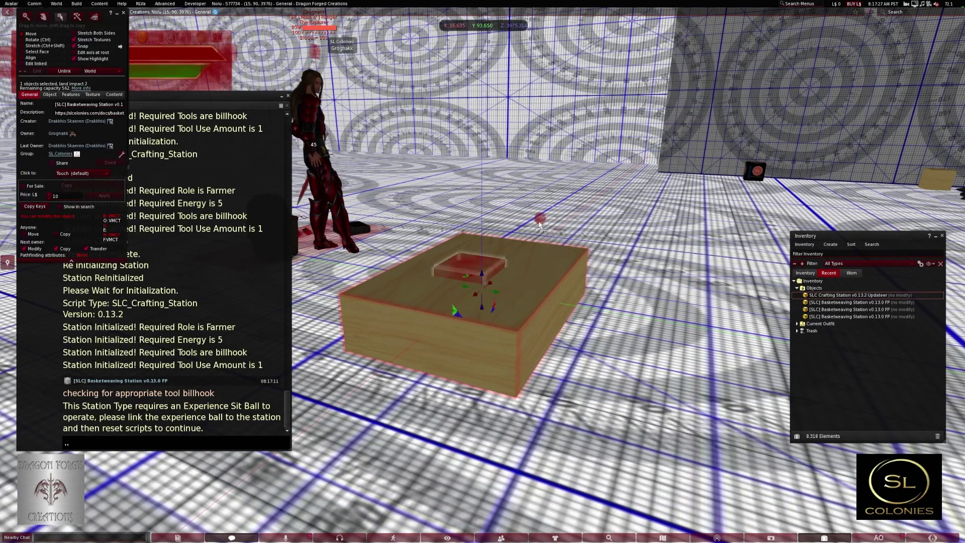
shift+click(455, 313)
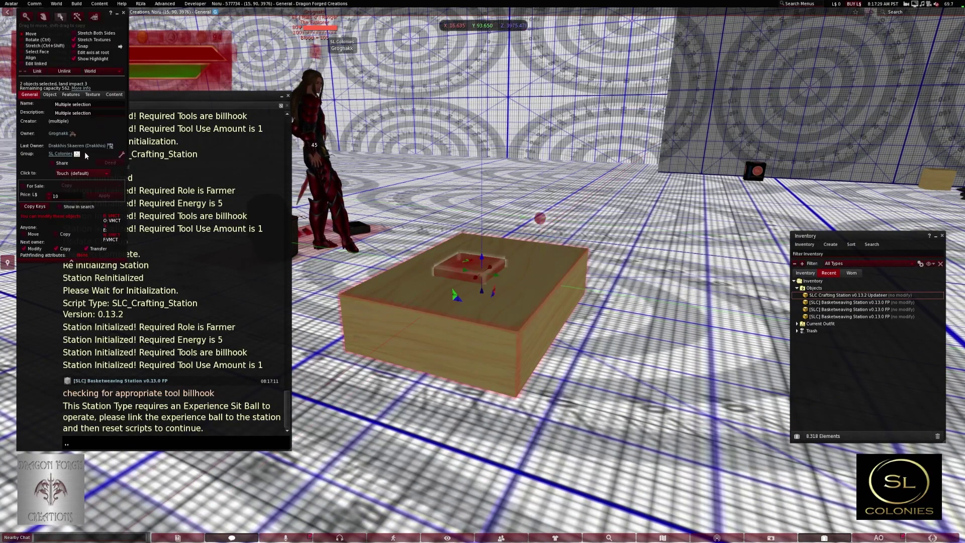
click(37, 72)
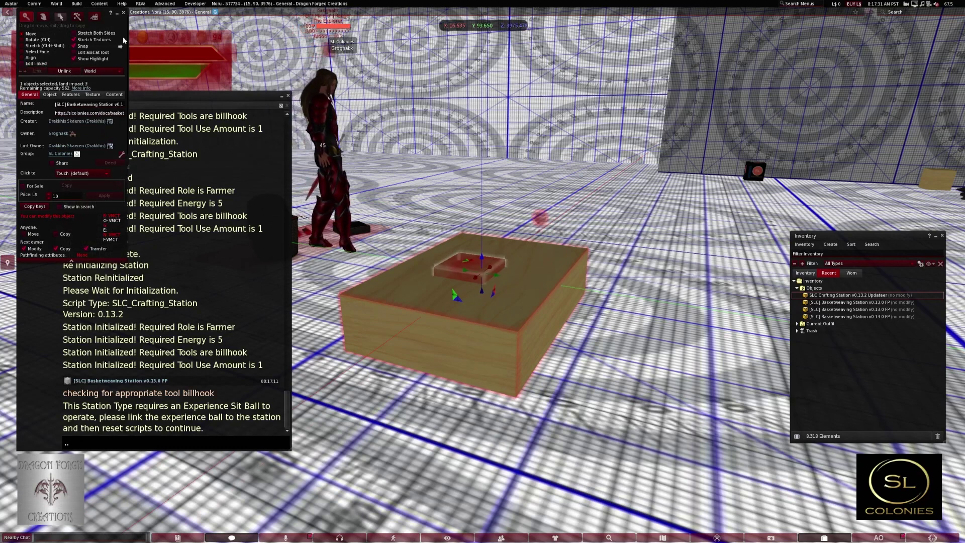
- Reset all scripts in the linked wooden-slab basketweaving station and close the object editor
click(115, 94)
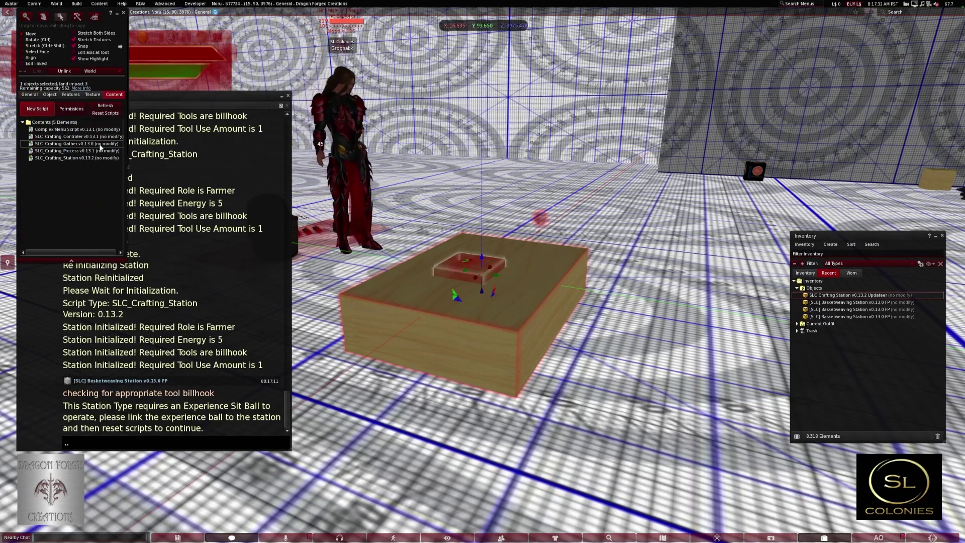
click(111, 114)
click(464, 263)
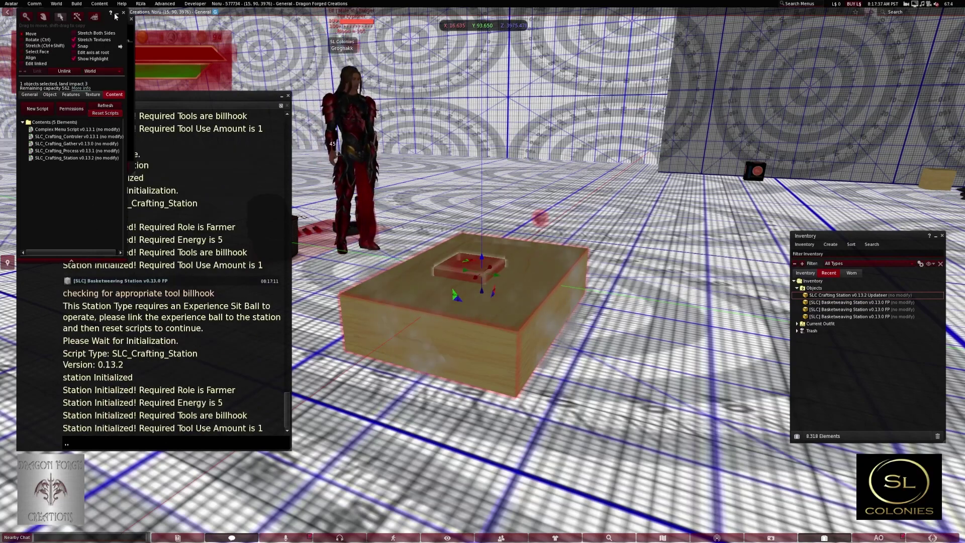
click(124, 13)
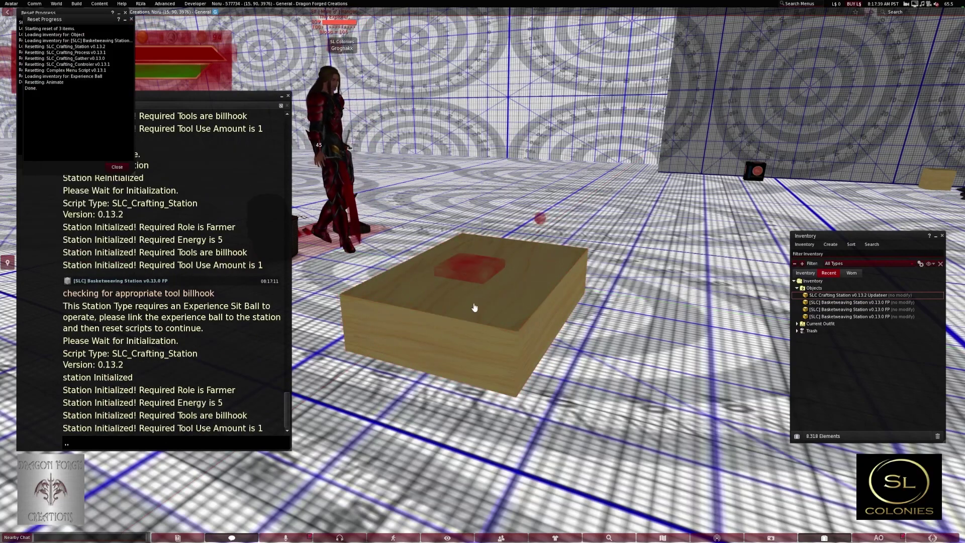
scroll(473, 276, down, 2)
drag(473, 277, 477, 231)
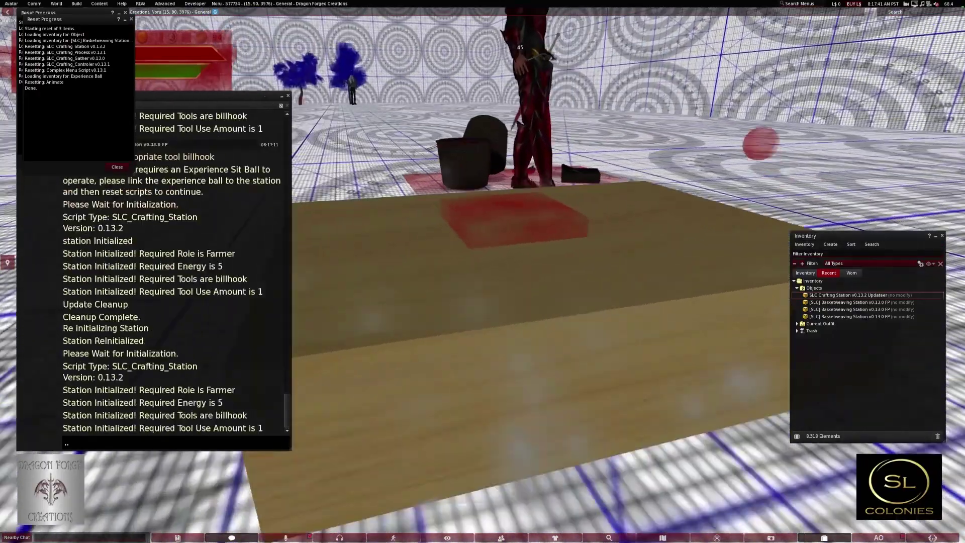
key(Escape)
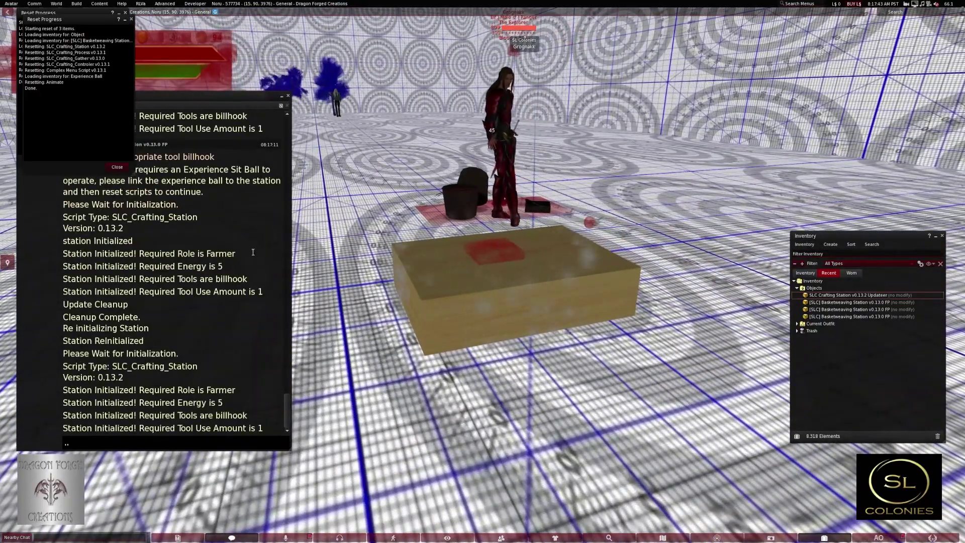
- Examine the general properties and next-owner permissions of the wooden-slab station and of the original basket weaving station
right_click(438, 277)
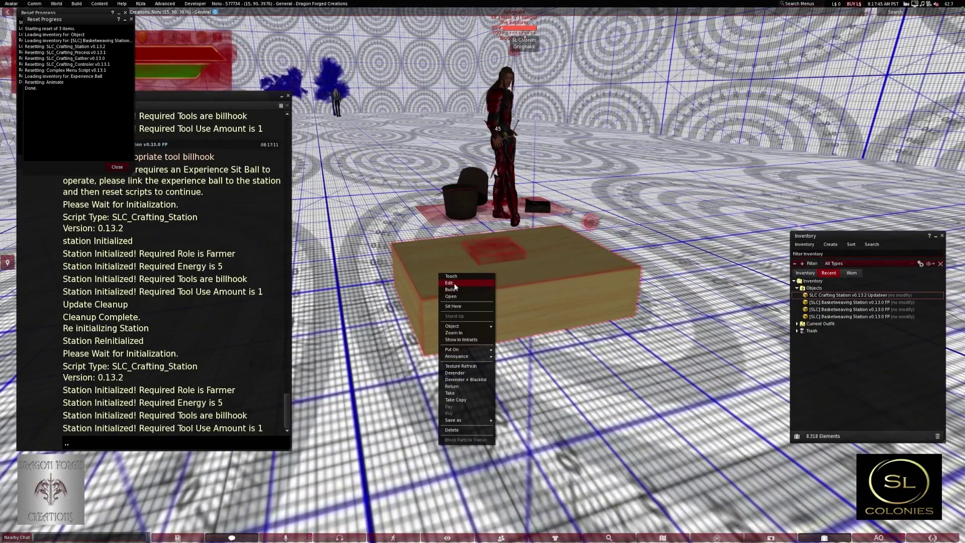
click(455, 284)
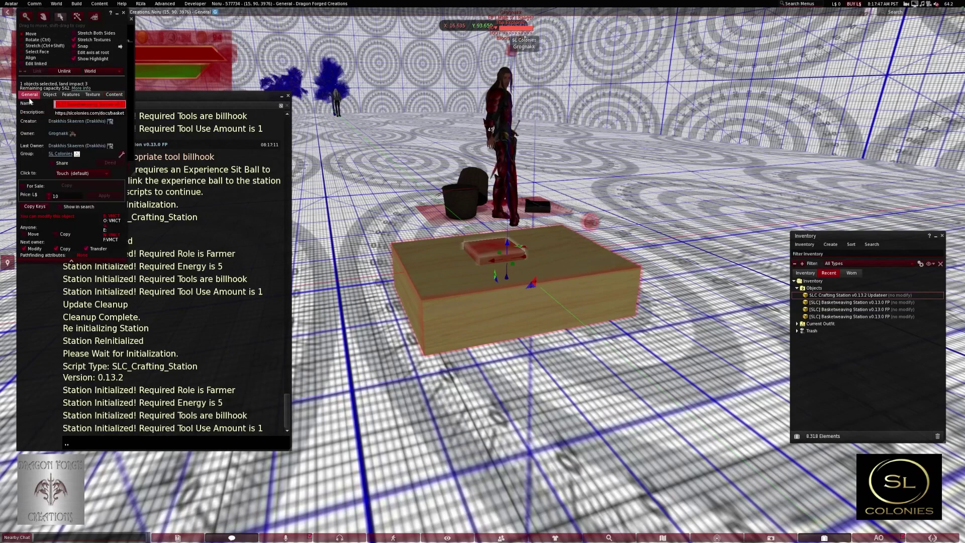
drag(471, 204, 563, 193)
click(481, 276)
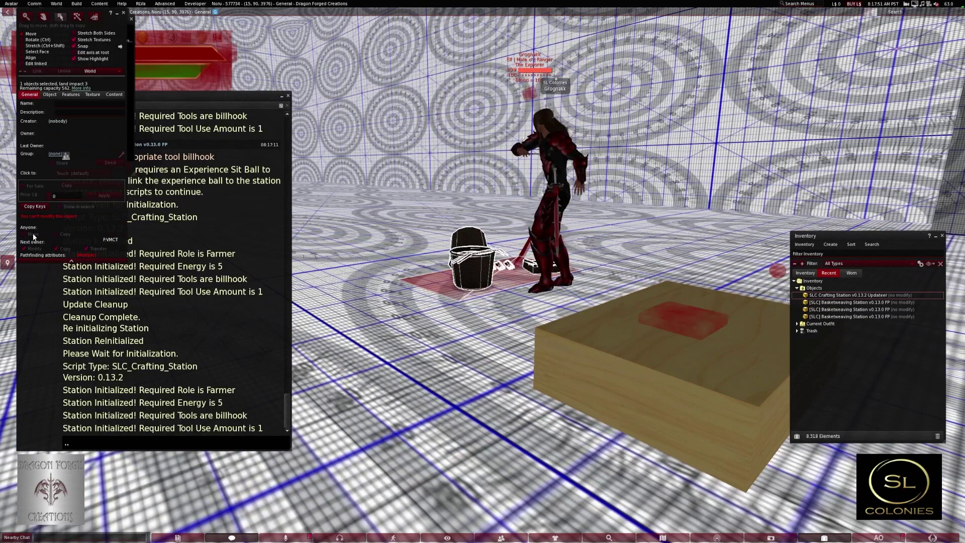
scroll(449, 339, down, 1)
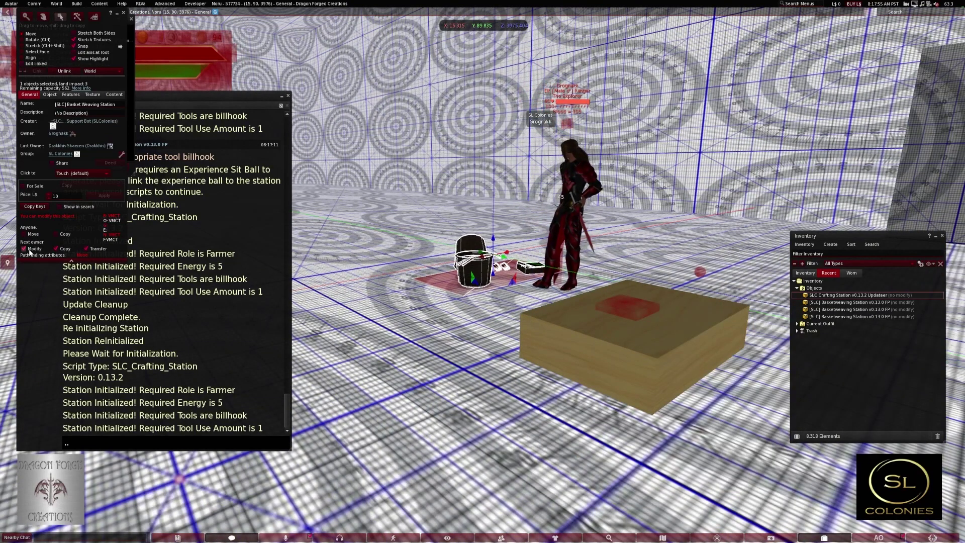
click(123, 13)
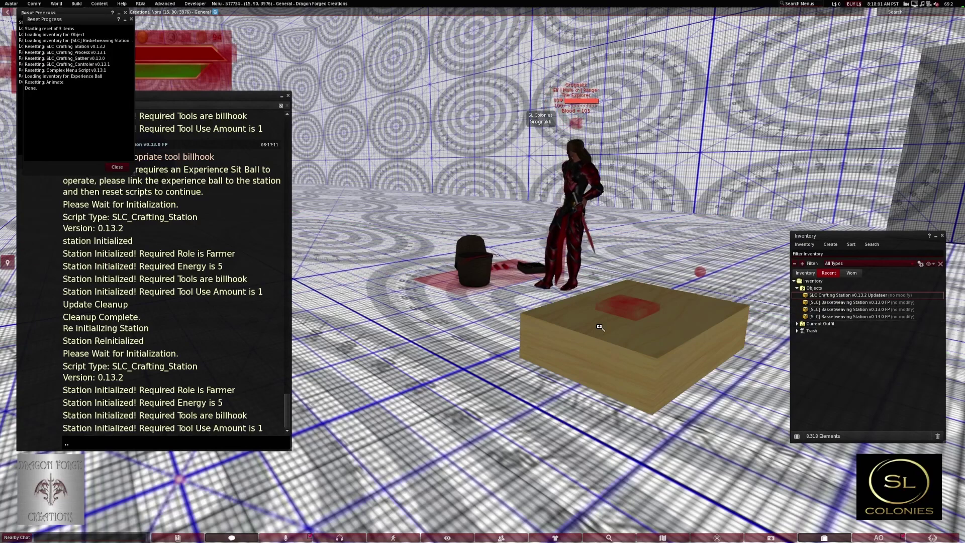
- Use the wooden-slab basketweaving station and choose its Craft option
drag(599, 327, 407, 293)
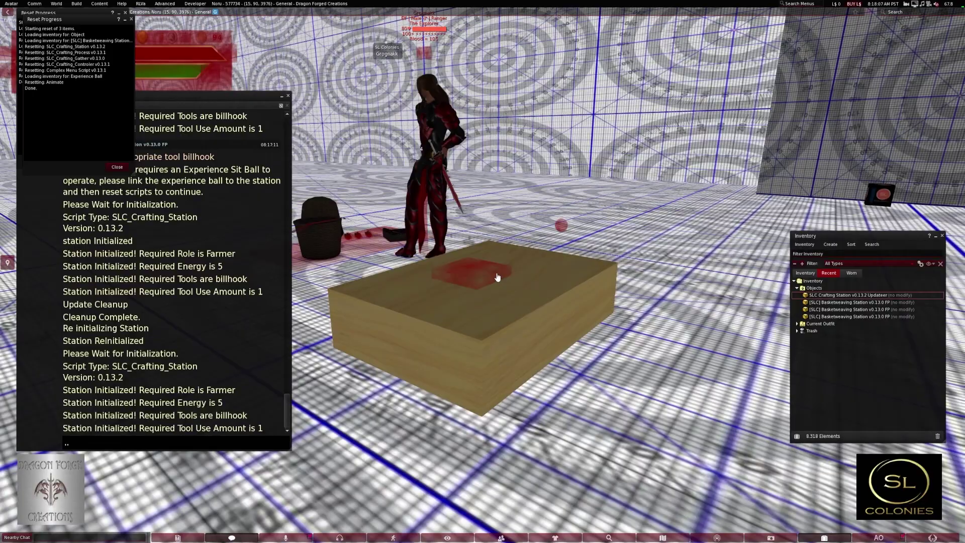
drag(497, 277, 463, 358)
scroll(460, 357, down, 4)
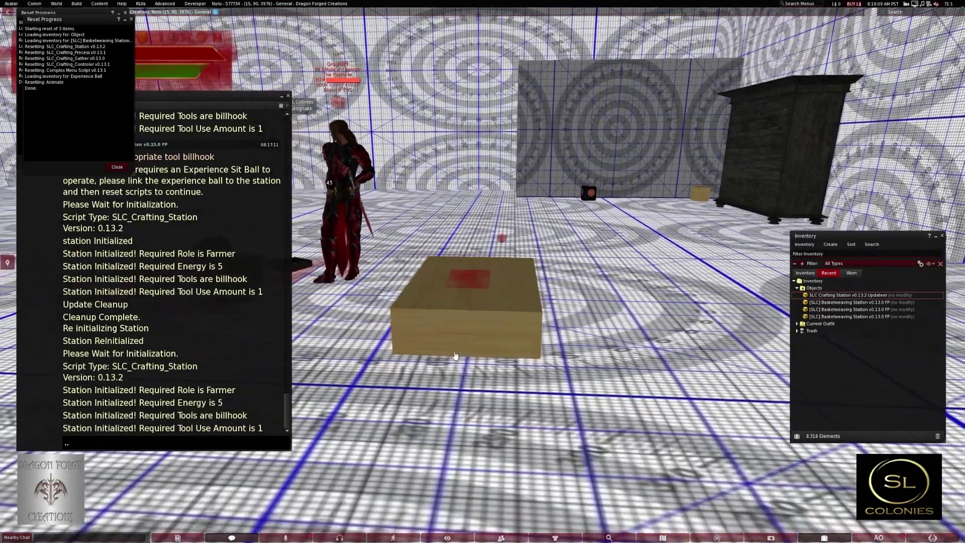
scroll(453, 342, up, 2)
scroll(463, 312, up, 3)
scroll(471, 306, down, 2)
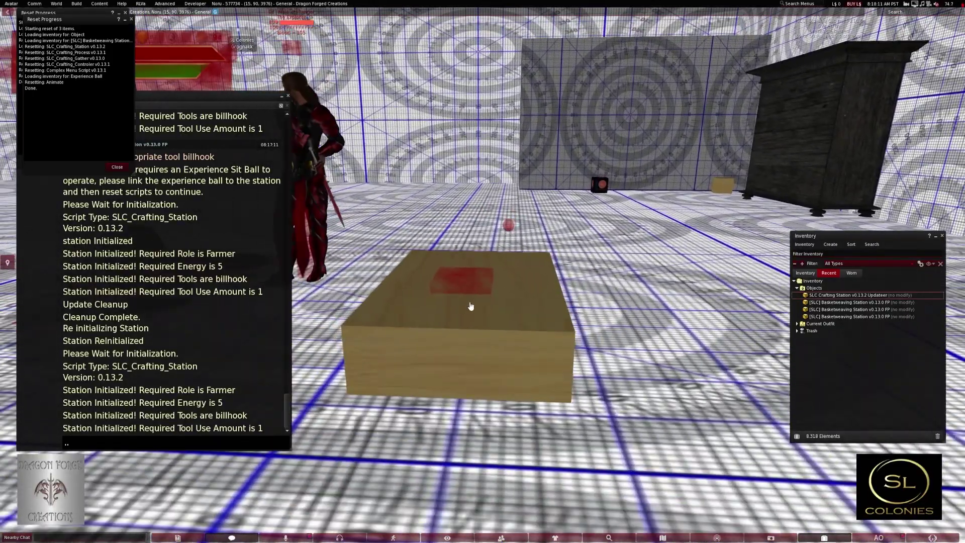
drag(471, 306, 488, 273)
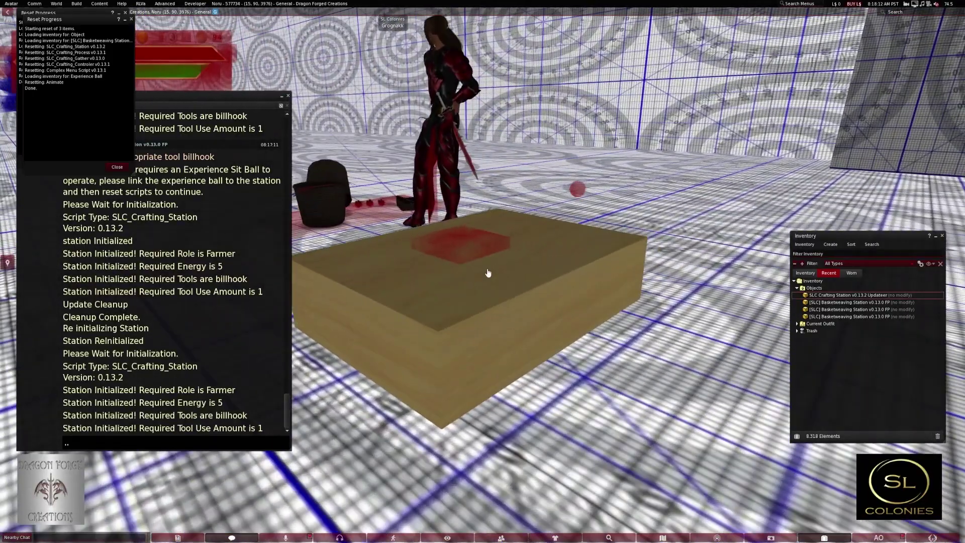
click(448, 264)
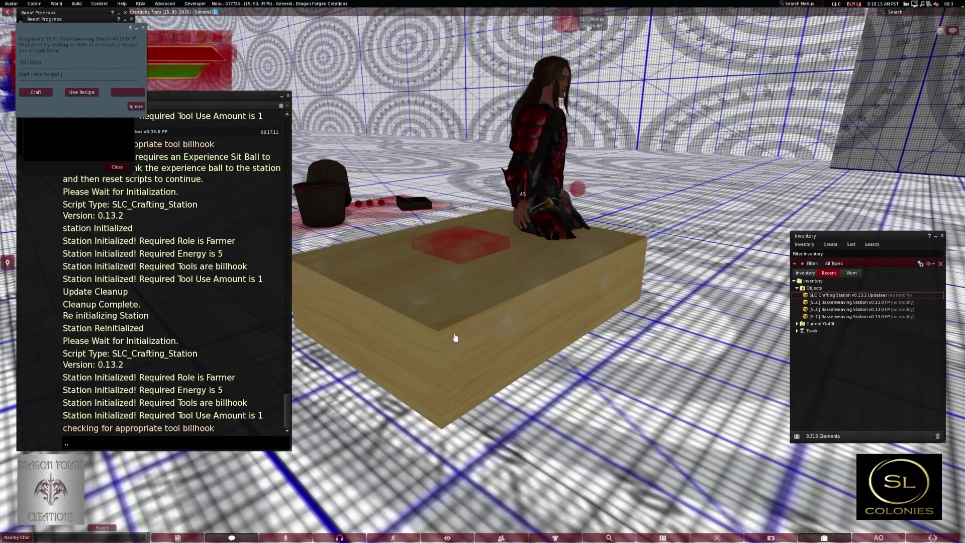
click(40, 92)
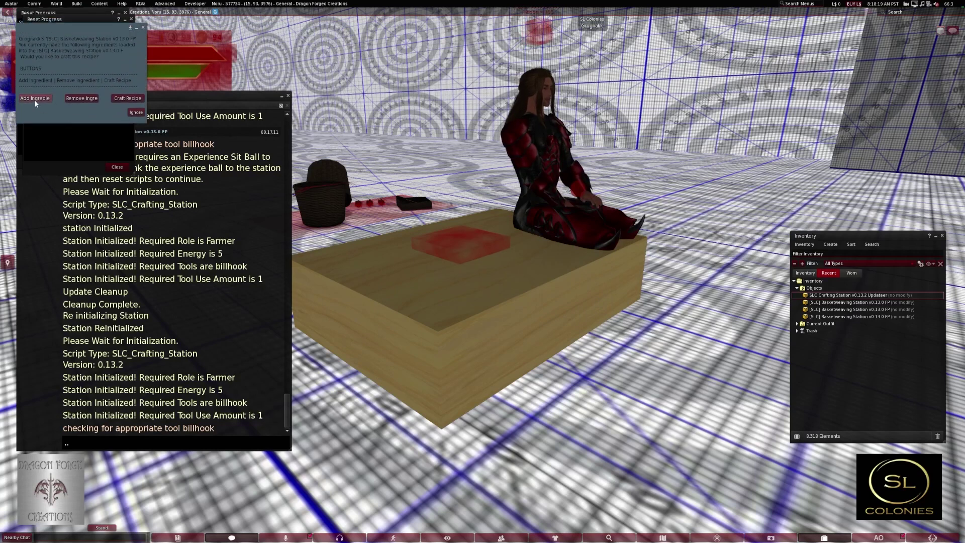
- Add 10 reed as an ingredient and craft the recipe
click(35, 100)
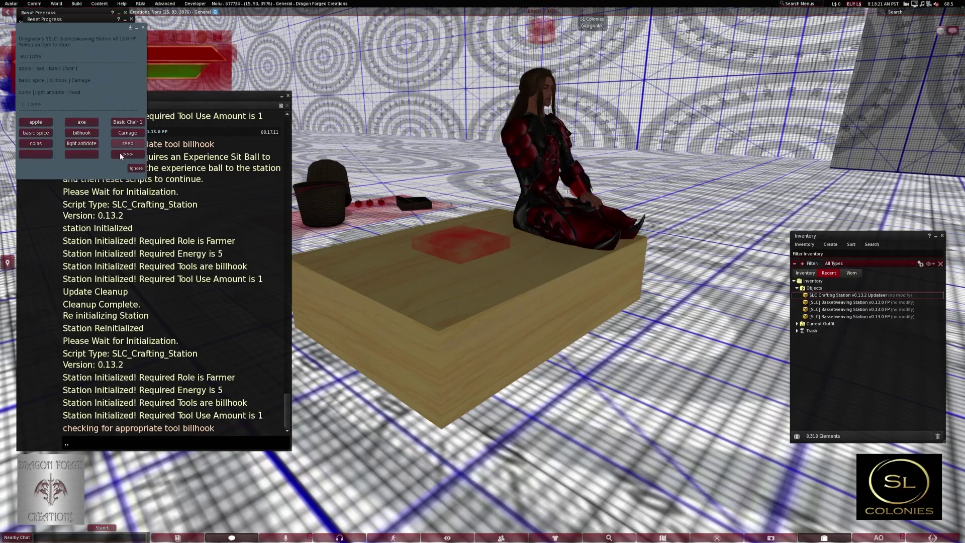
click(127, 144)
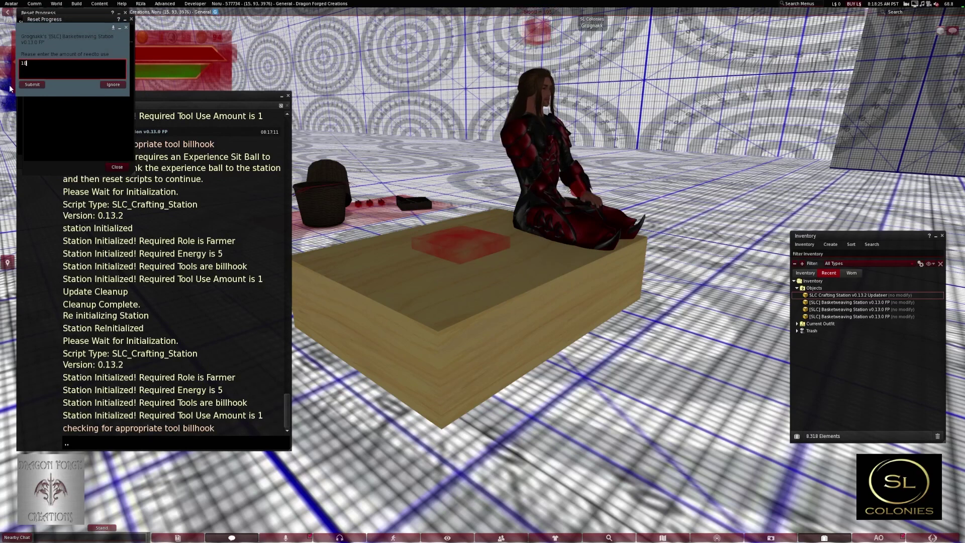
click(26, 85)
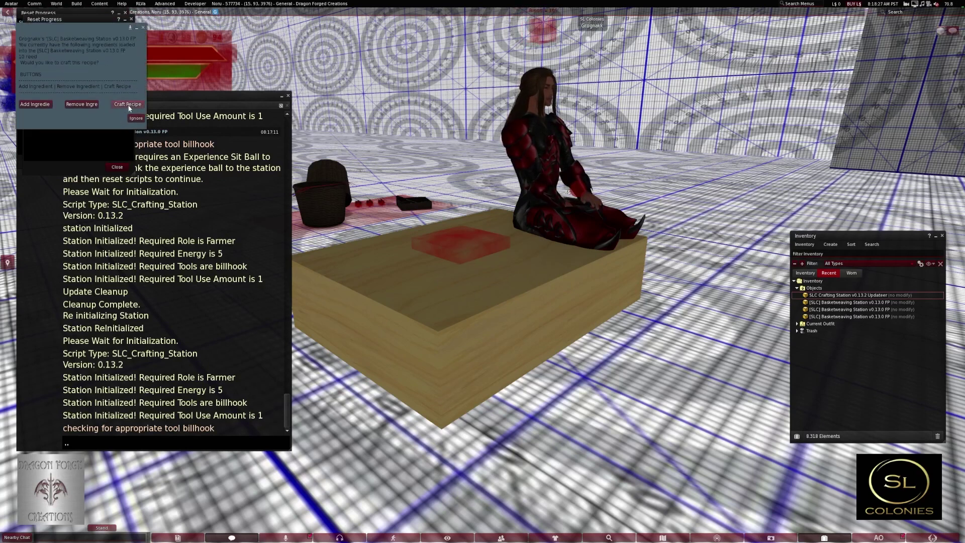
click(128, 105)
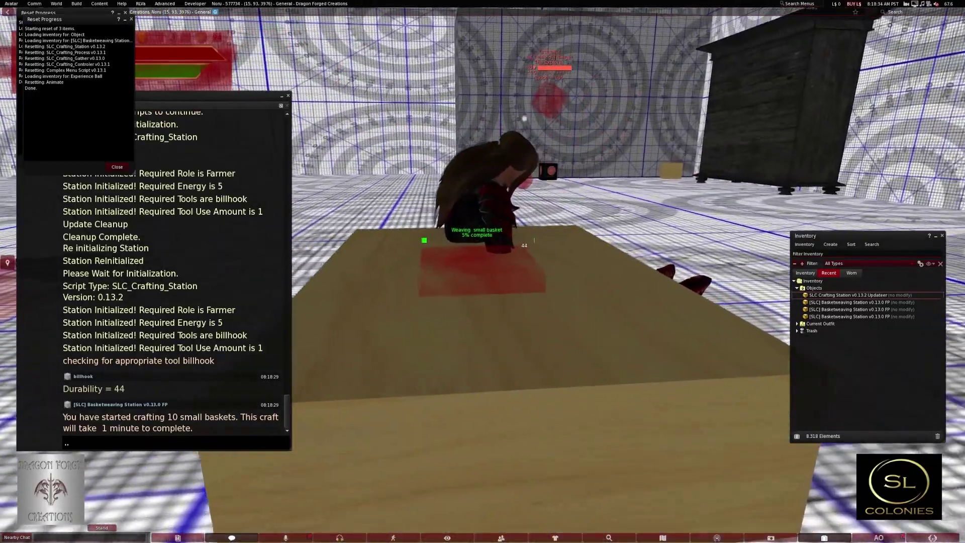
- Stand up from the slab station to pause the weaving, and sit back down to resume it
drag(483, 272, 568, 314)
scroll(523, 309, up, 3)
scroll(513, 313, down, 3)
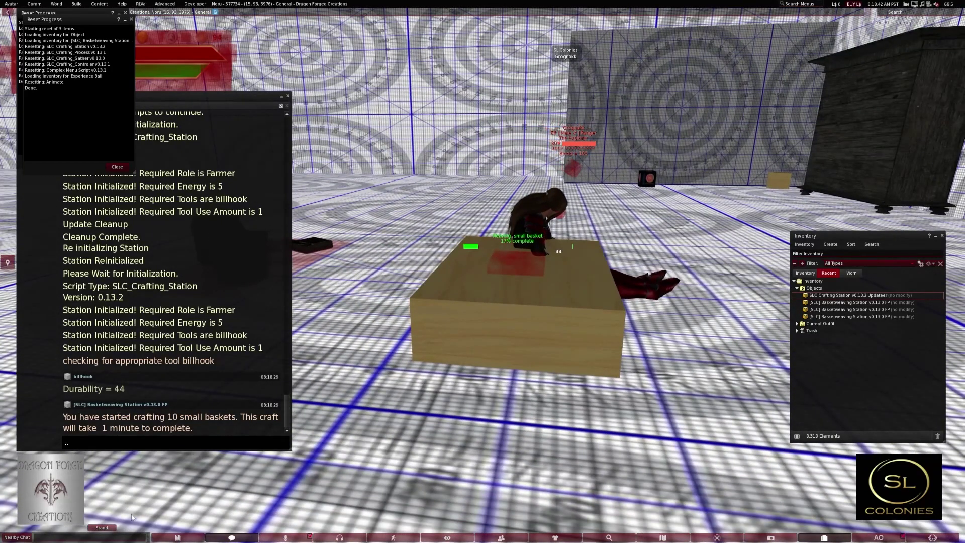
click(113, 529)
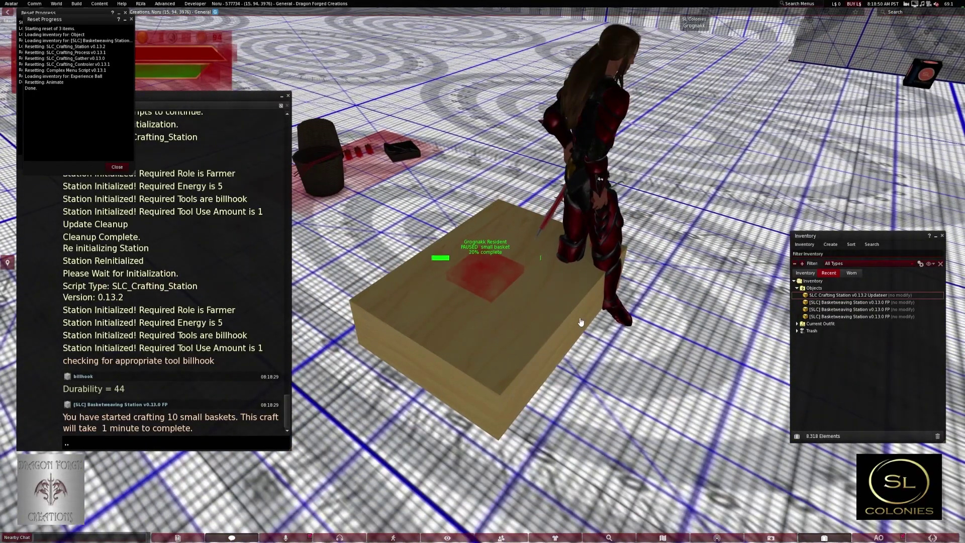
scroll(568, 324, up, 5)
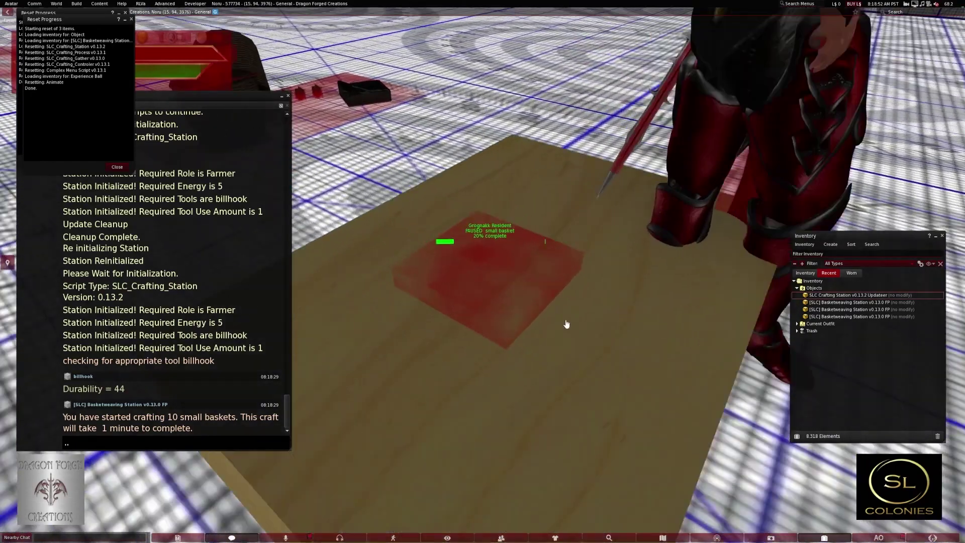
scroll(564, 324, down, 8)
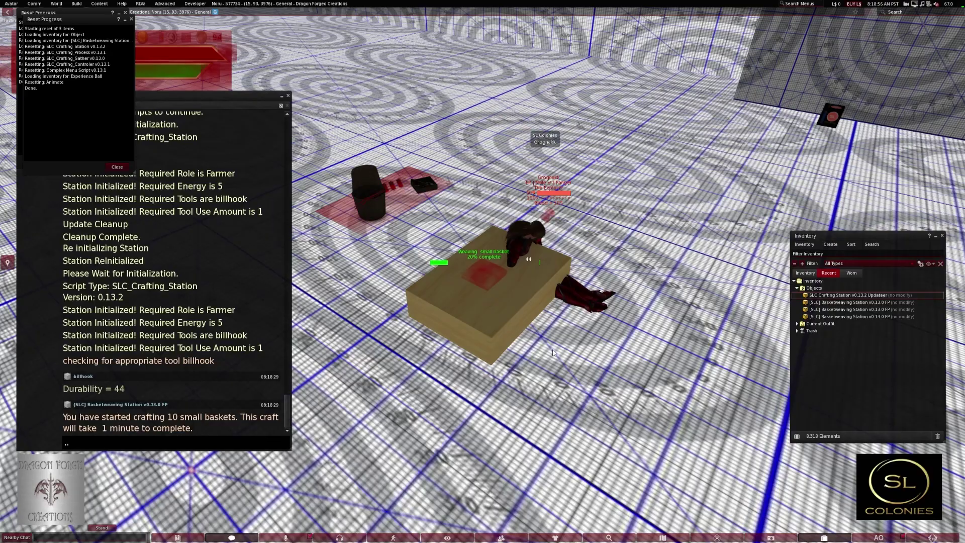
scroll(558, 347, up, 5)
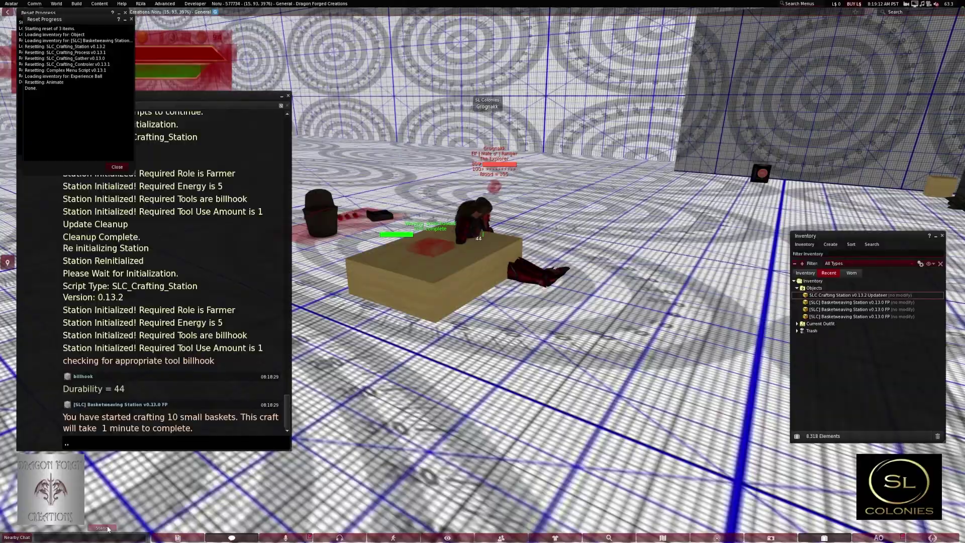
- Walk the avatar away from the station in mid-craft and use the slab again to continue the small baskets
key(Left)
key(Left)
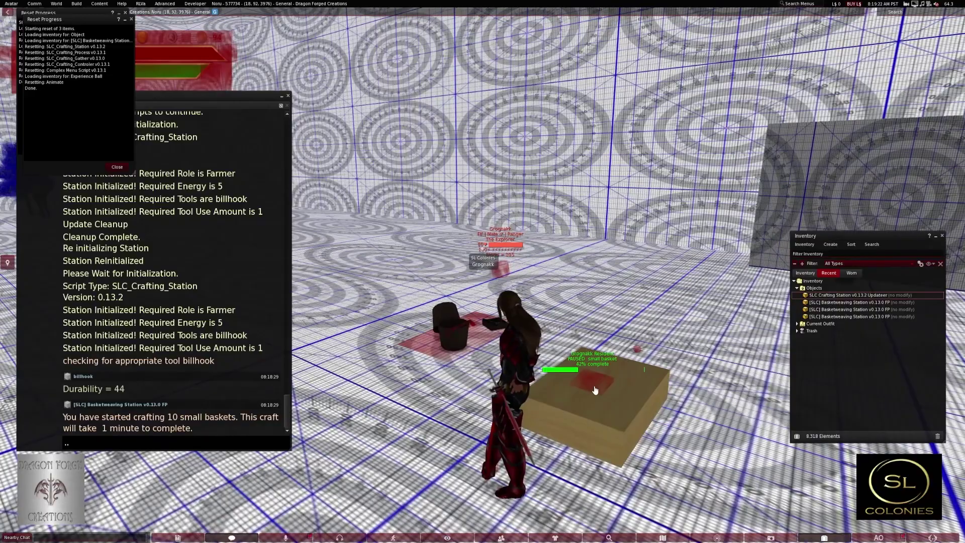
click(594, 388)
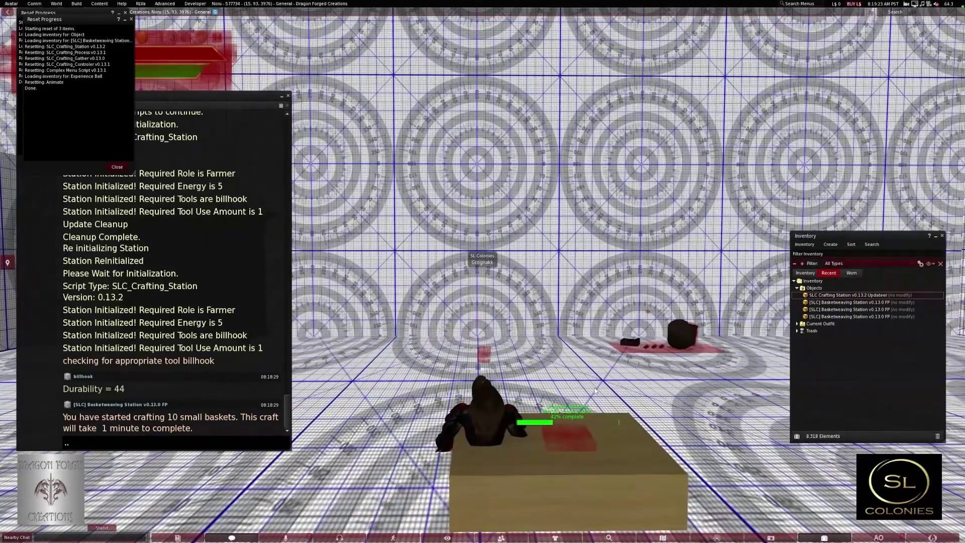
- Interrupt the craft by standing up, walk the avatar around beside the slab, and rejoin the station
click(102, 528)
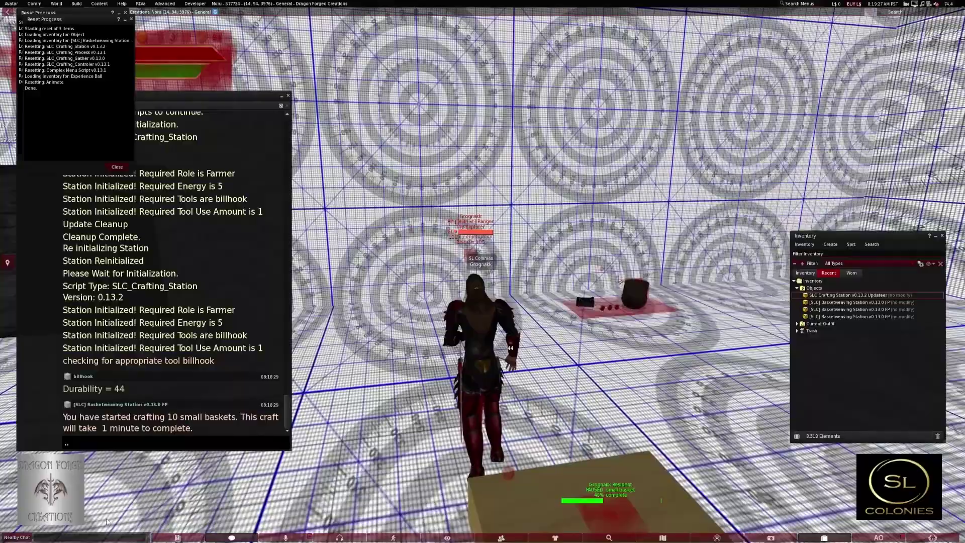
key(Down)
key(Right)
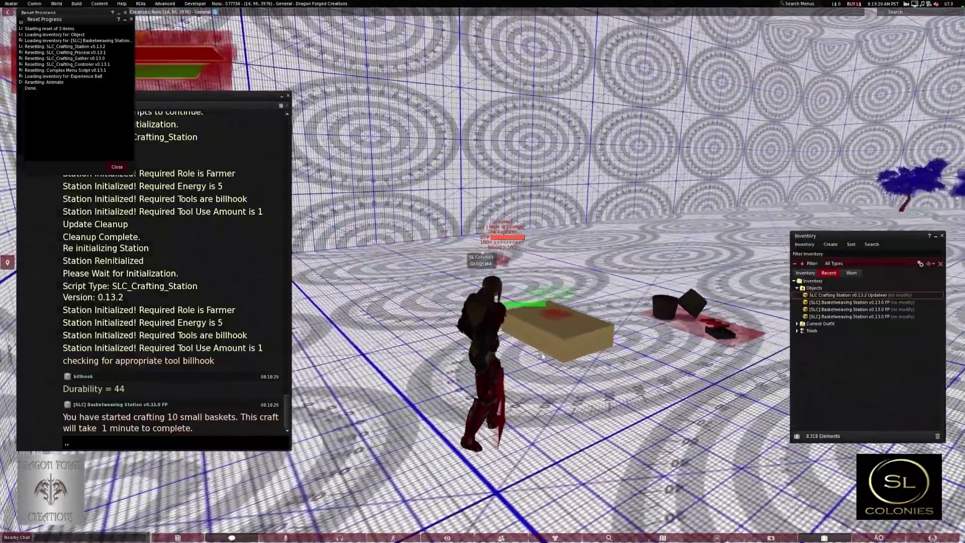
key(Up)
key(Up)
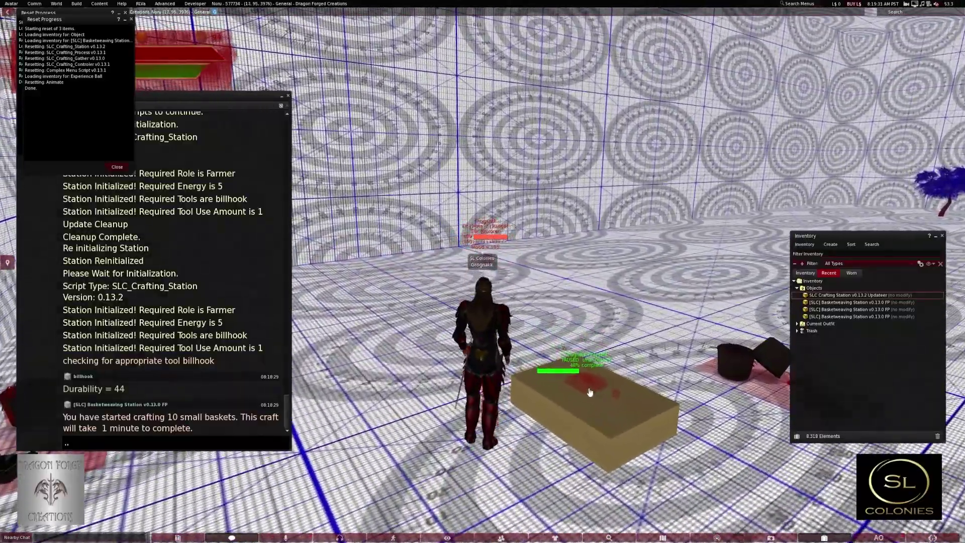
click(572, 401)
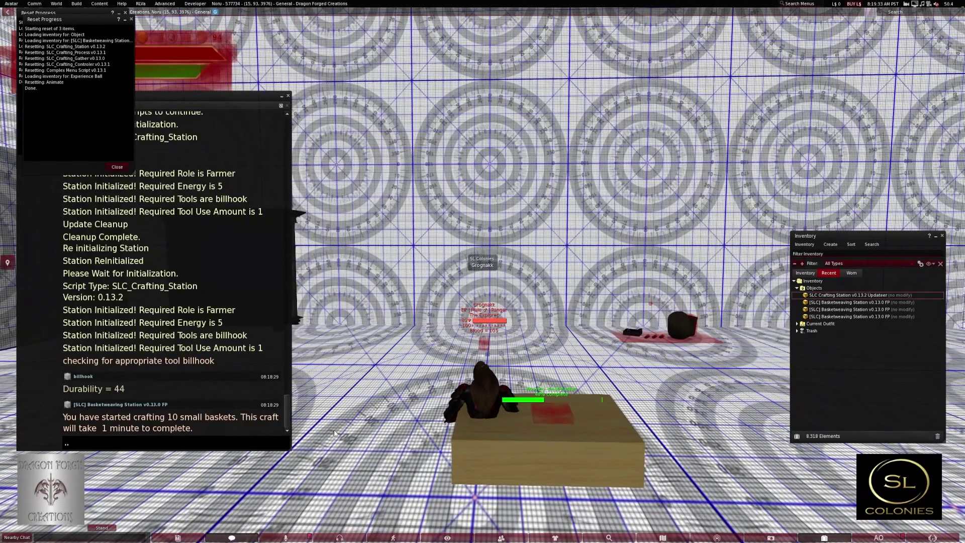
- Leave and rejoin the weaving once more, and bring up the station's settings with Reset, Change Name and Link Sign
click(102, 528)
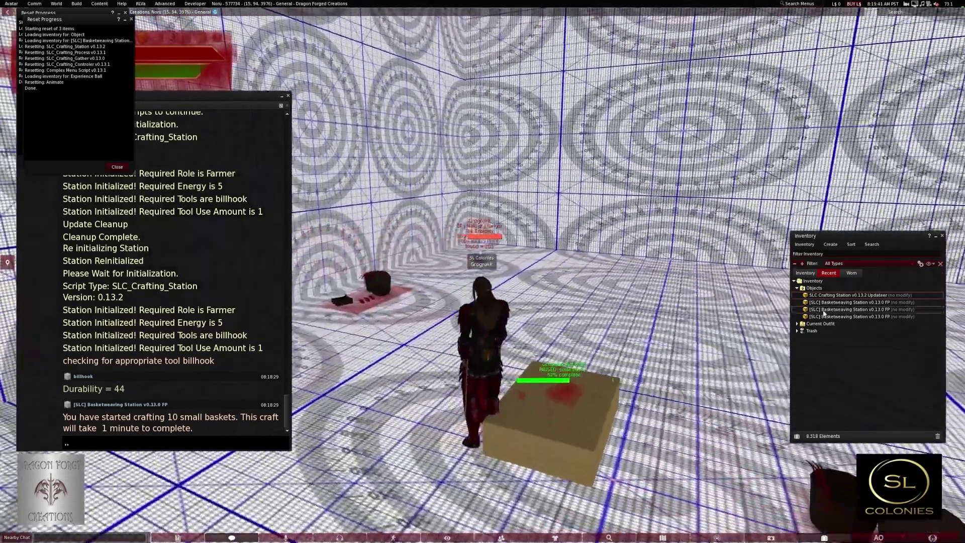
key(Up)
key(Down)
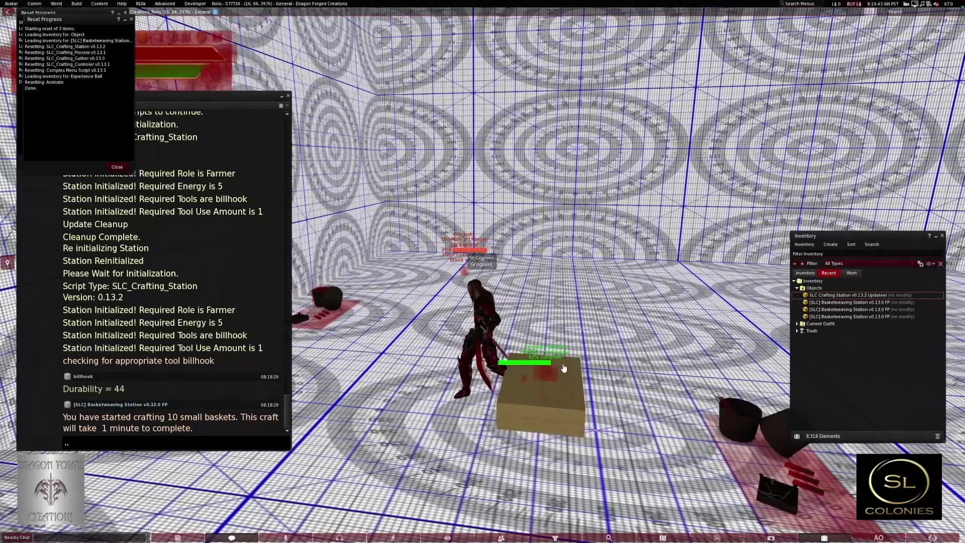
click(524, 390)
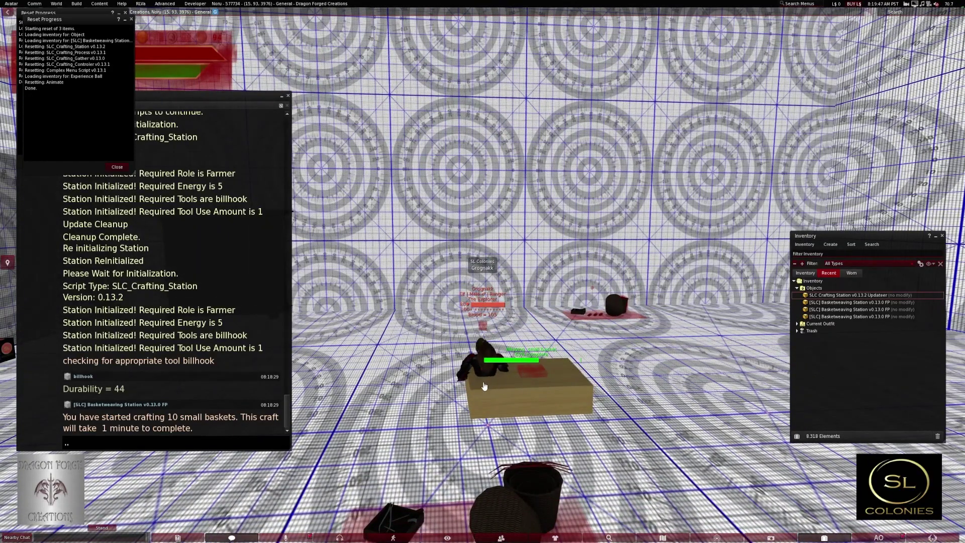
click(484, 386)
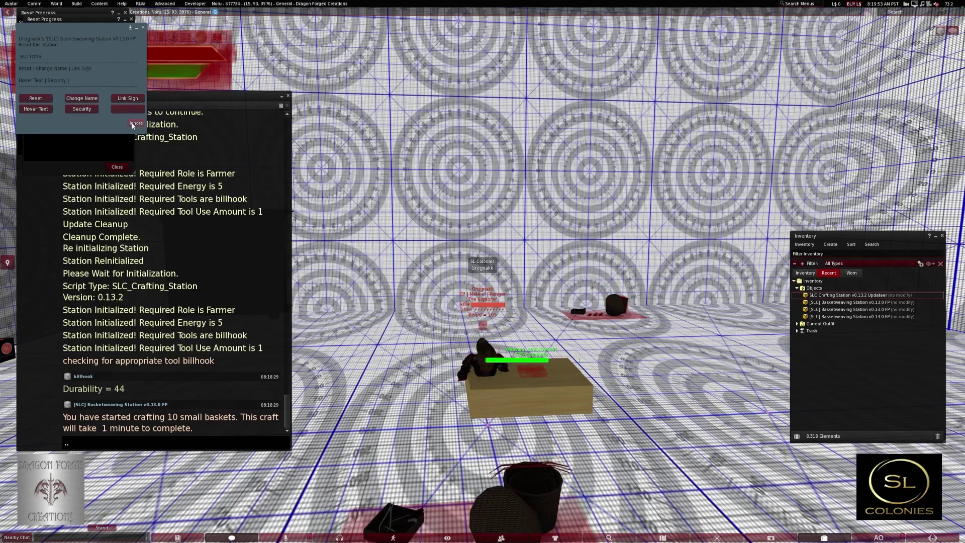
- Stand up from the slab station, sit back down on it, and turn its hover text off
click(102, 528)
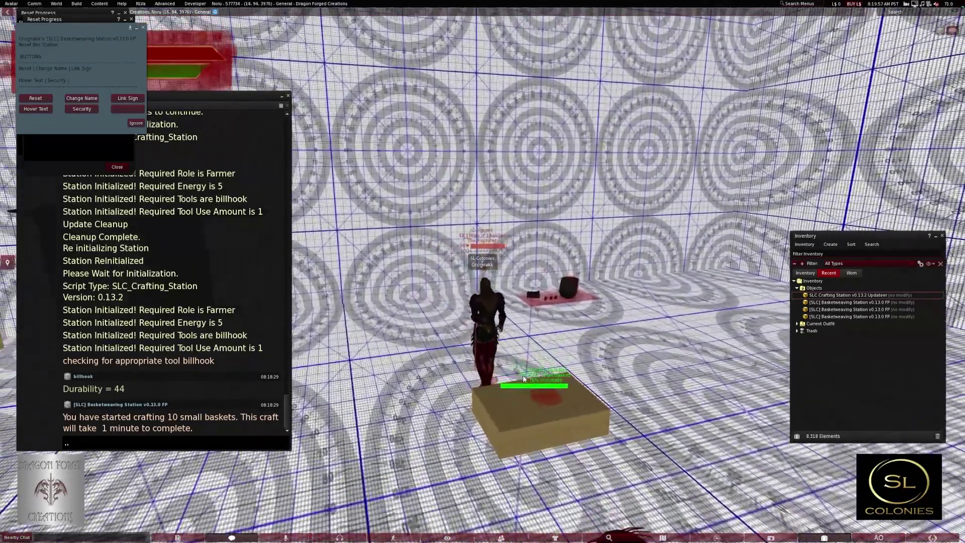
click(524, 379)
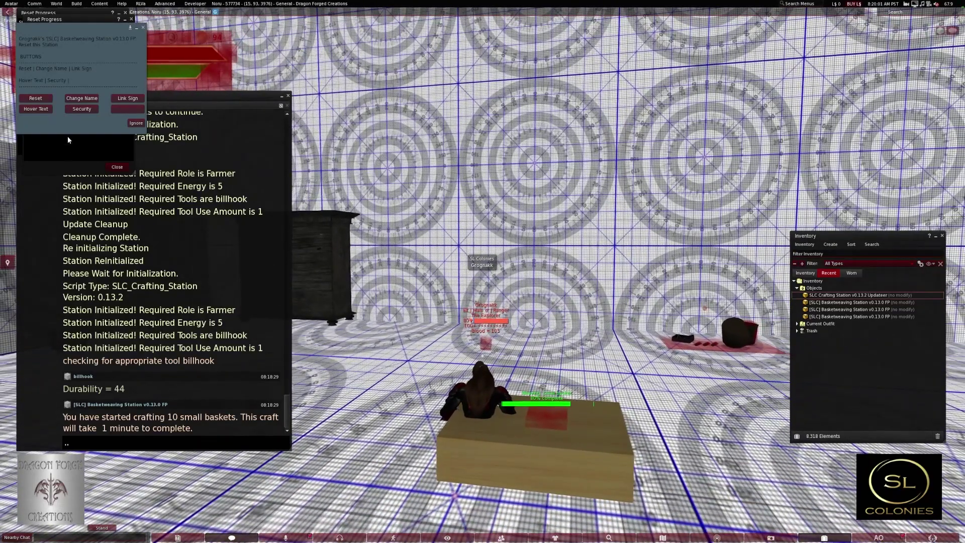
click(46, 108)
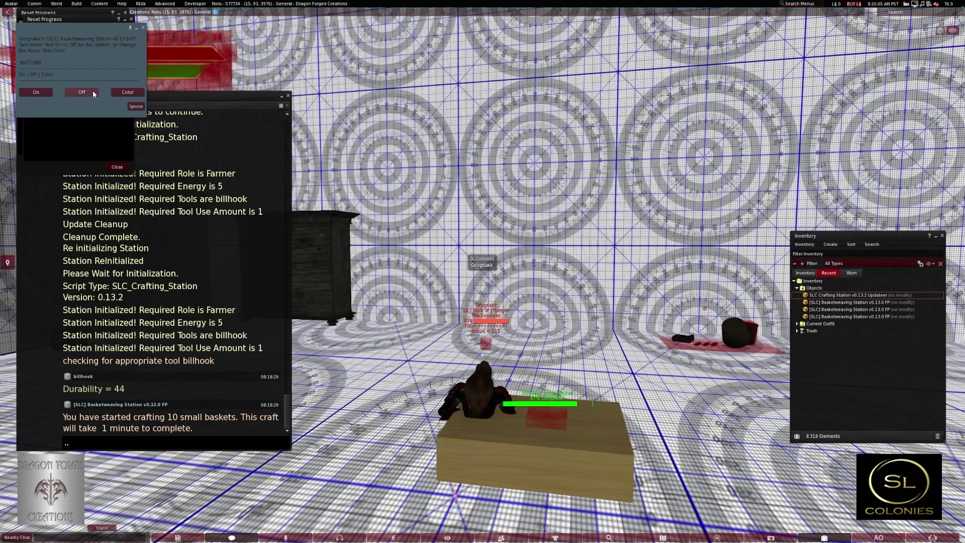
click(74, 93)
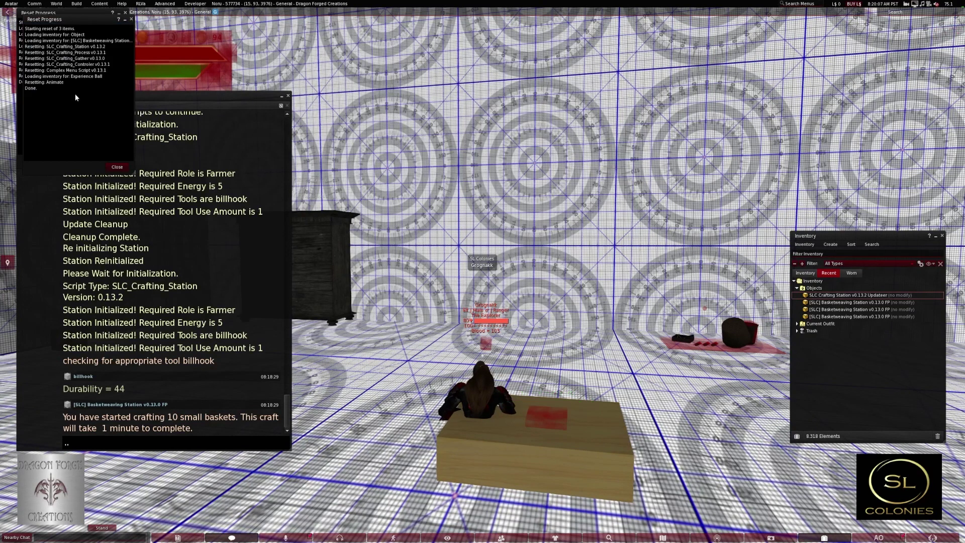
- Turn the slab station's hover text back on
click(547, 461)
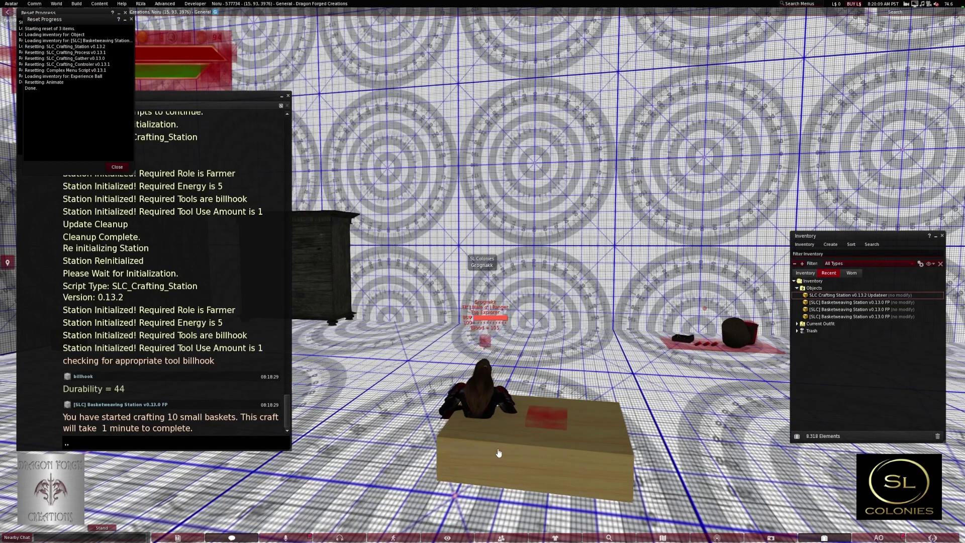
click(32, 108)
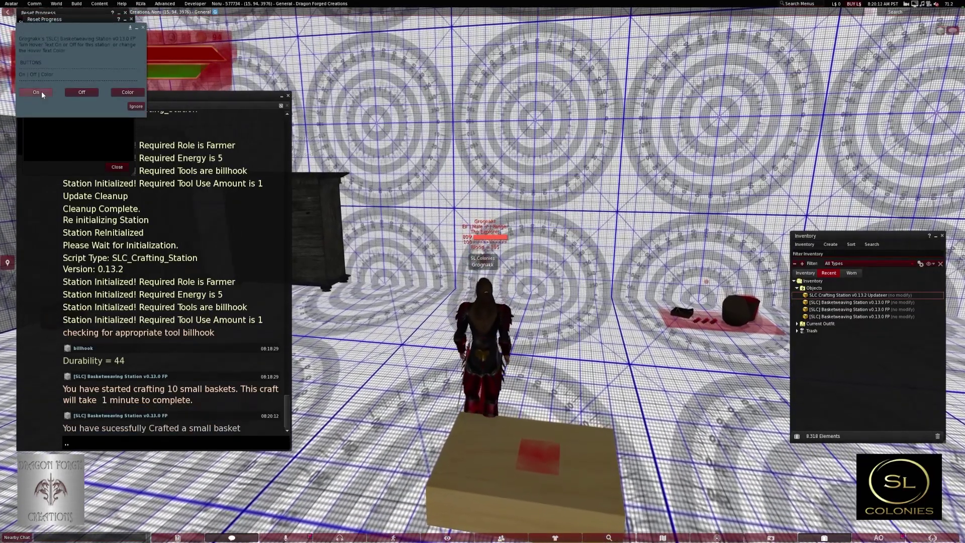
click(41, 93)
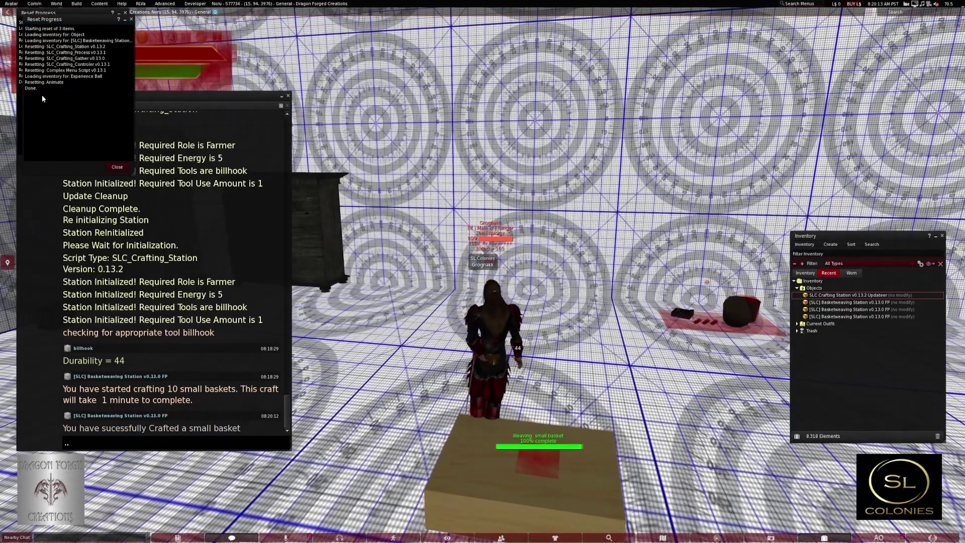
- Collect the 10 finished small baskets from the slab and close both Reset Progress windows
scroll(617, 339, down, 2)
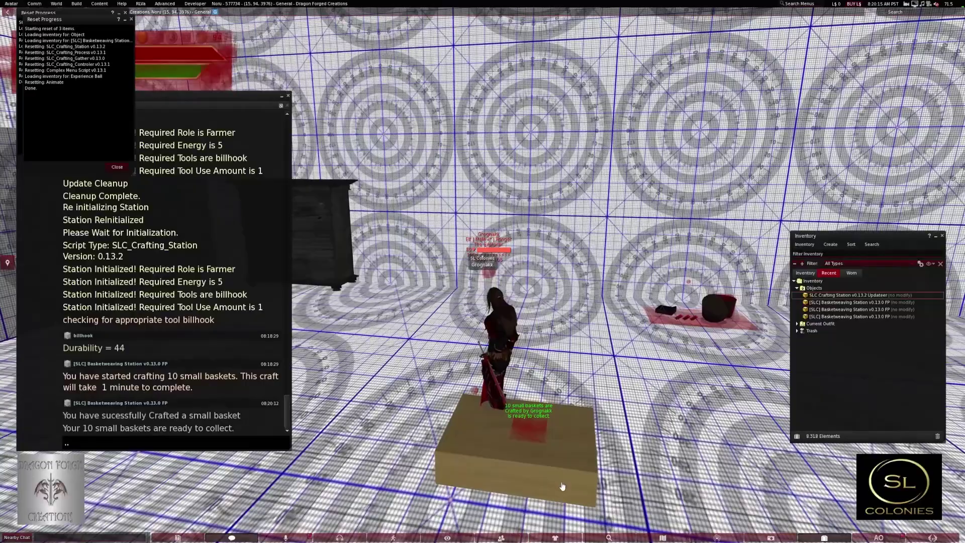
click(560, 487)
scroll(437, 349, up, 3)
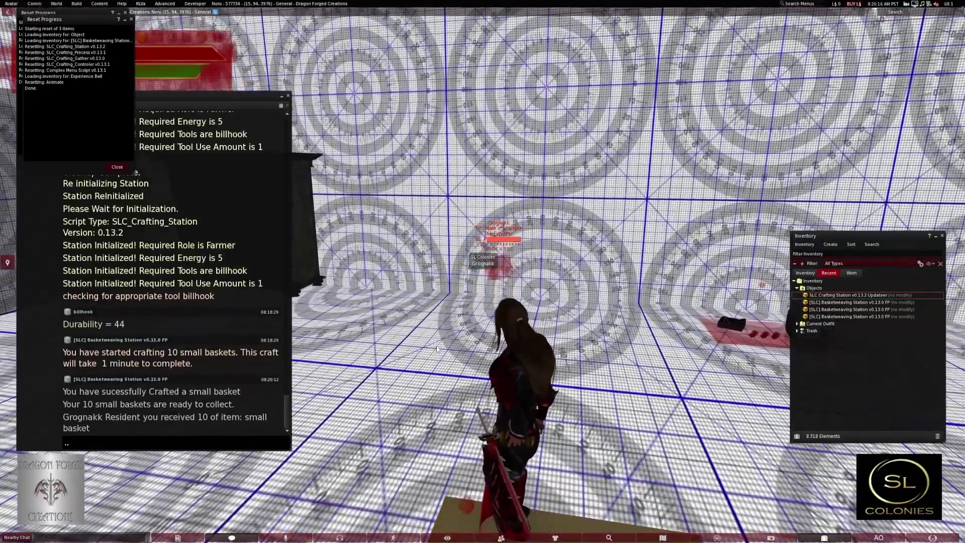
scroll(437, 349, down, 4)
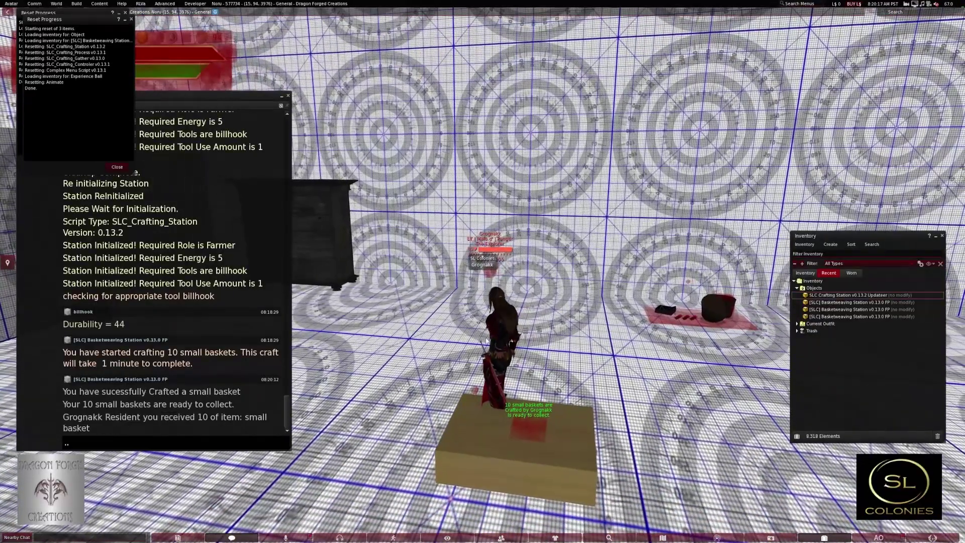
scroll(436, 349, up, 3)
scroll(362, 292, down, 2)
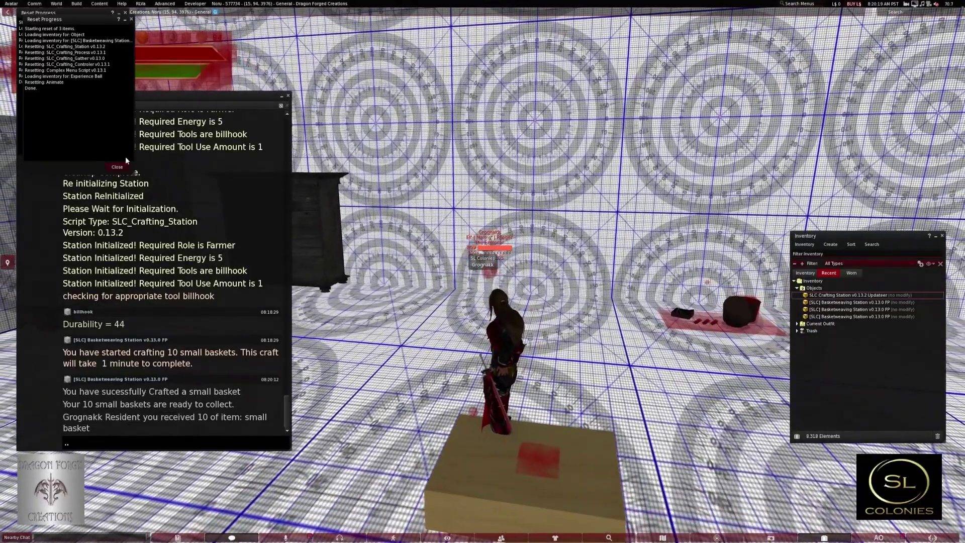
click(116, 167)
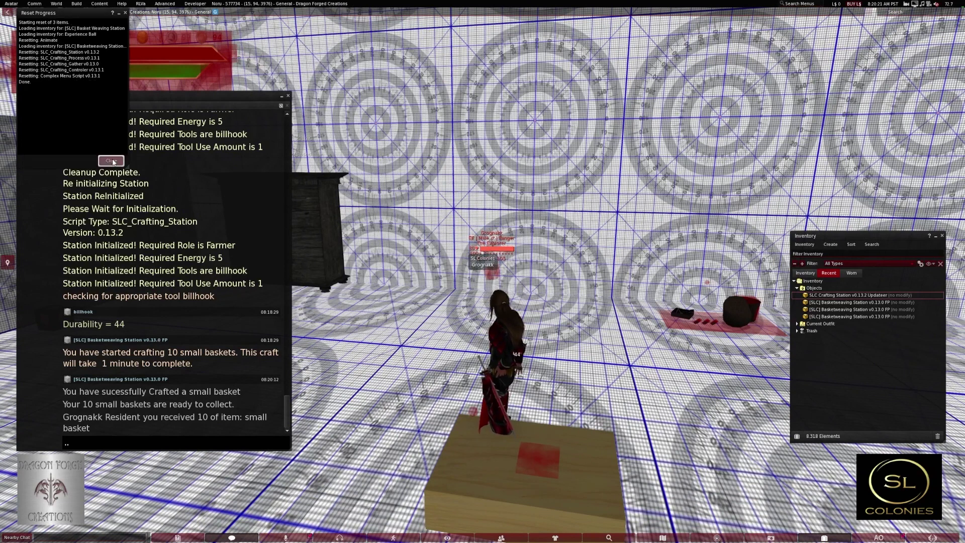
click(111, 161)
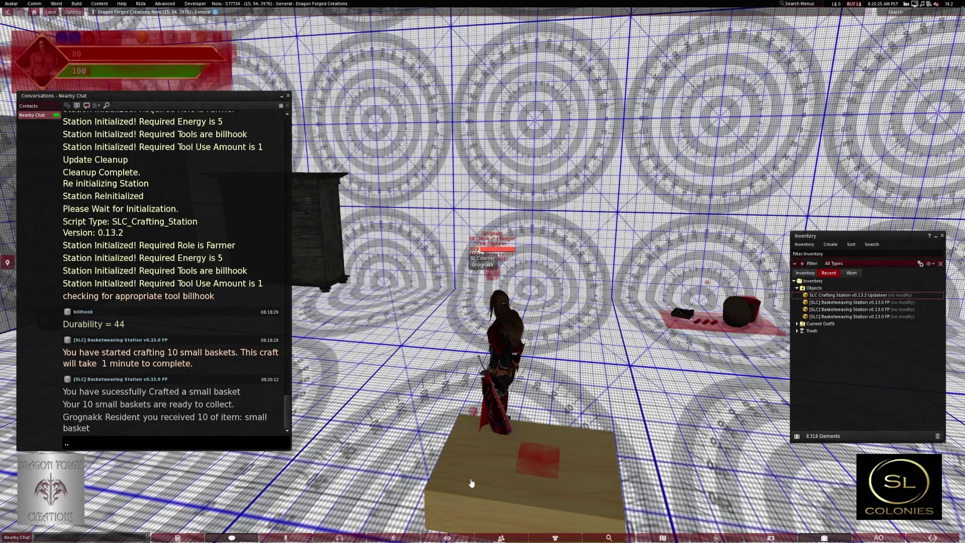
- Try to set the slab station's security level to Colony
click(575, 457)
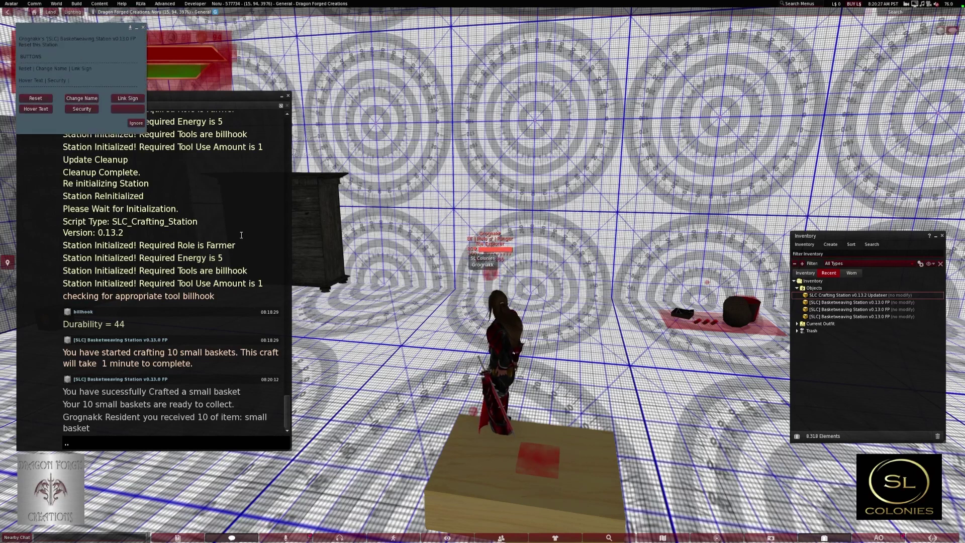
click(82, 109)
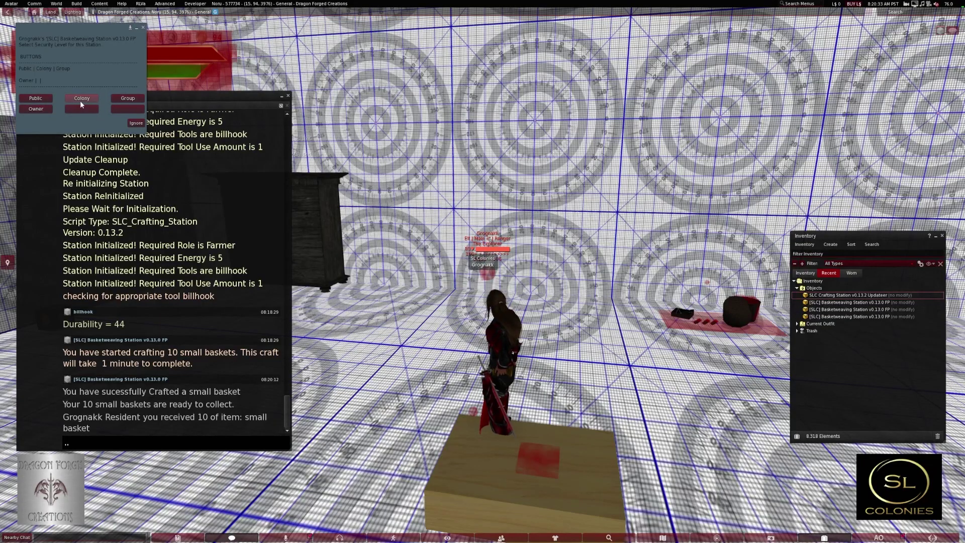
scroll(564, 276, down, 4)
scroll(562, 279, up, 6)
scroll(558, 287, down, 2)
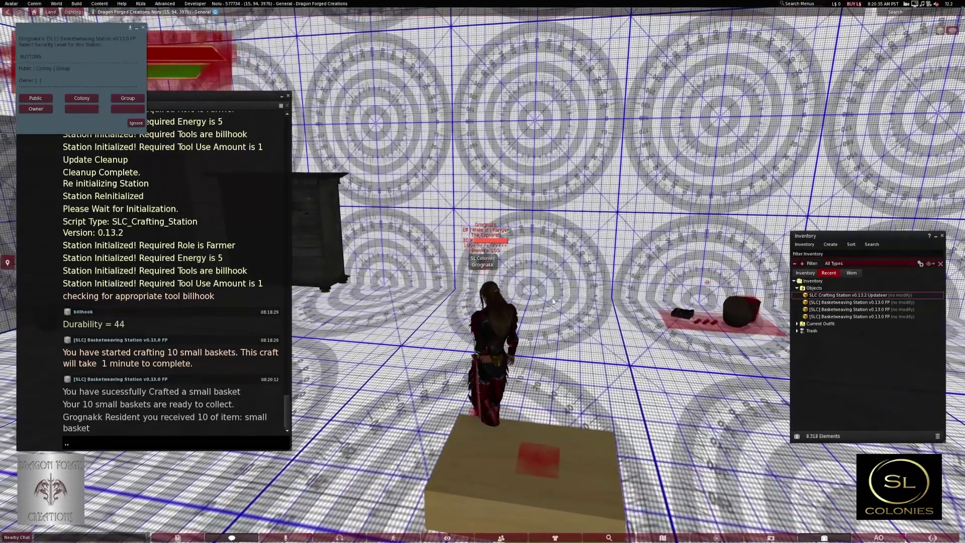
scroll(552, 301, up, 4)
scroll(552, 301, down, 6)
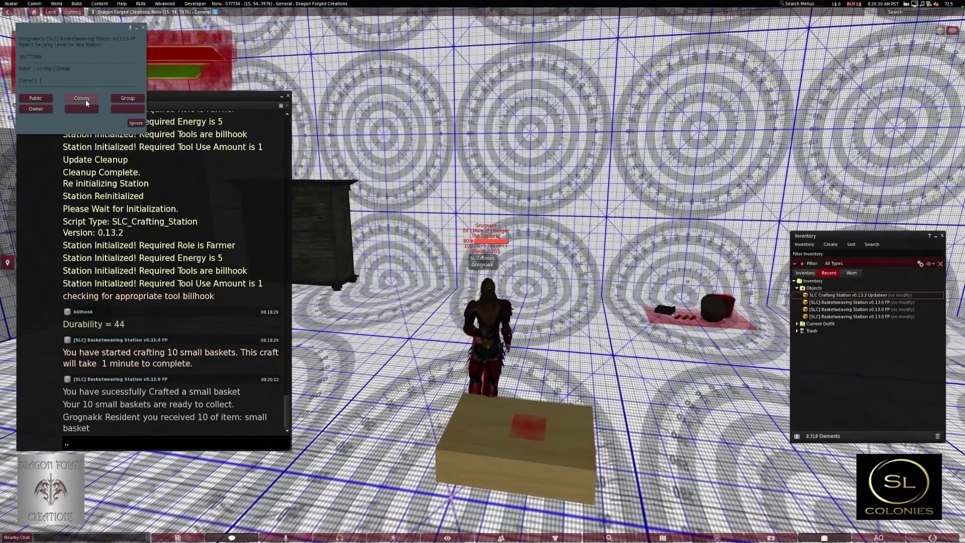
click(85, 100)
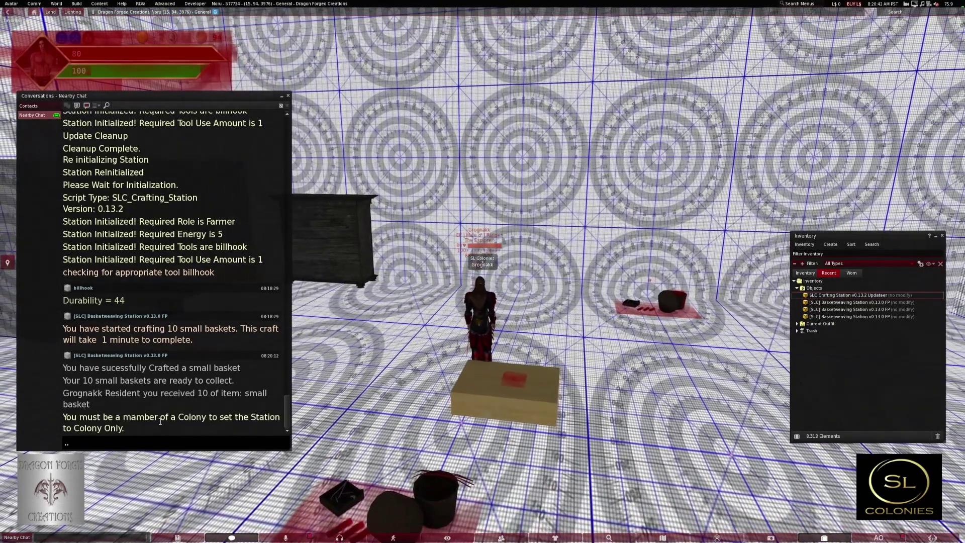
- Walk the avatar over to the other basketweaving station near the wall and try to use it
scroll(483, 301, up, 4)
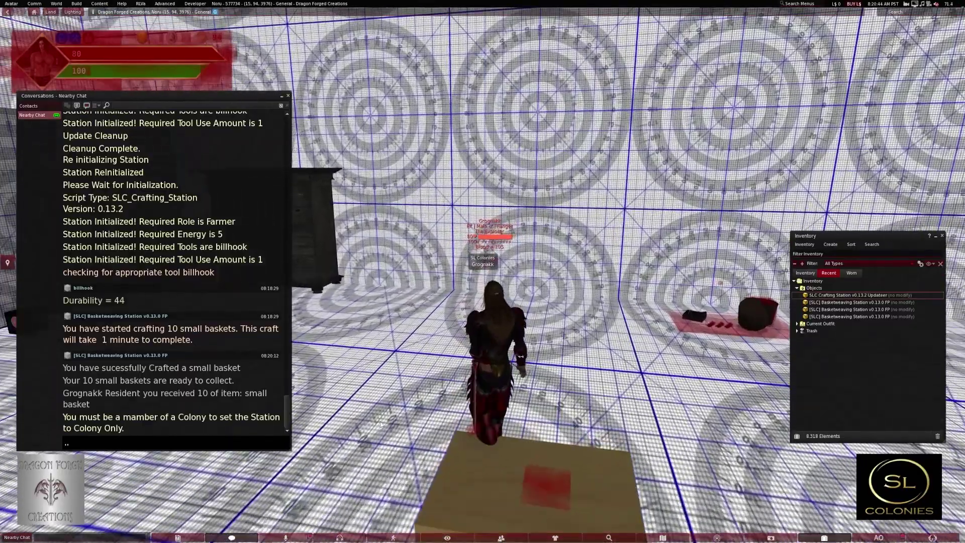
scroll(482, 301, down, 3)
scroll(565, 451, up, 4)
scroll(565, 450, down, 2)
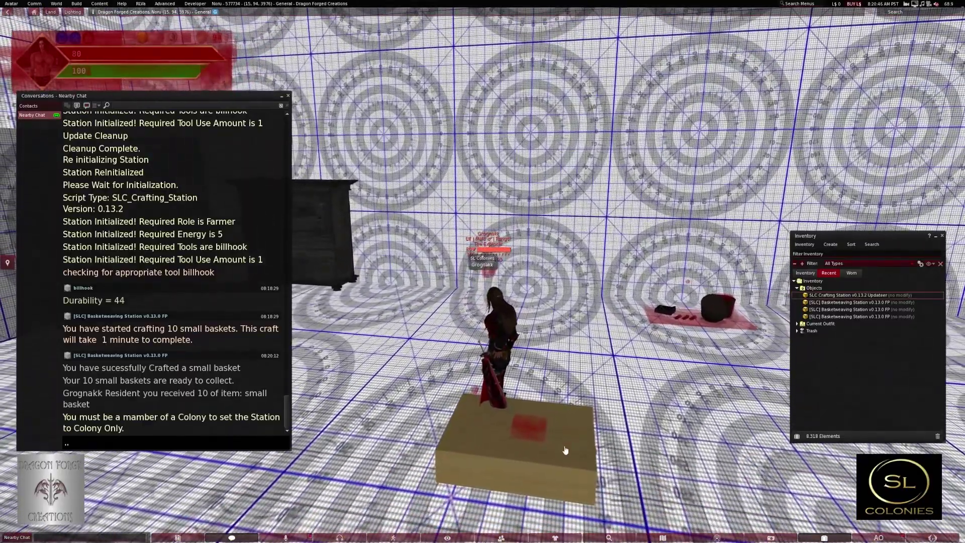
key(Up)
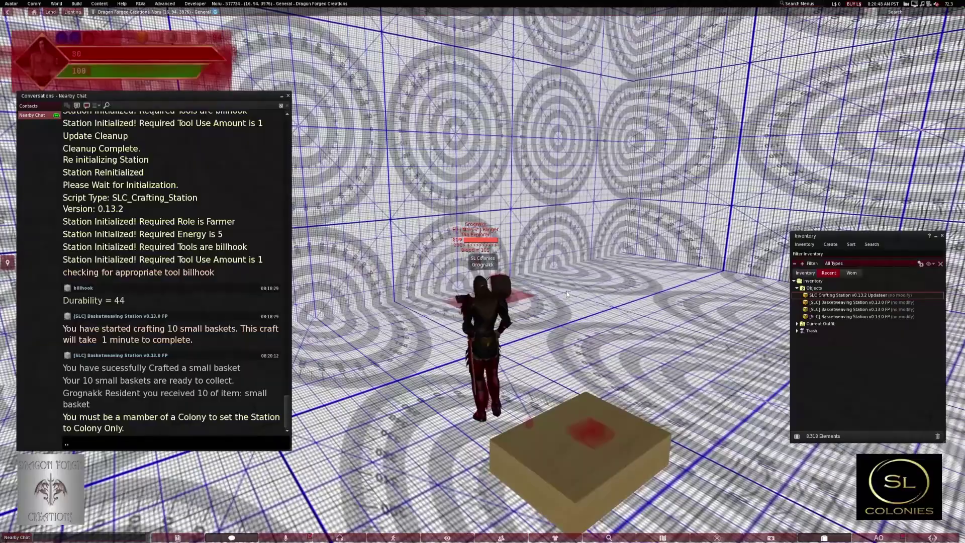
key(Up)
key(Left)
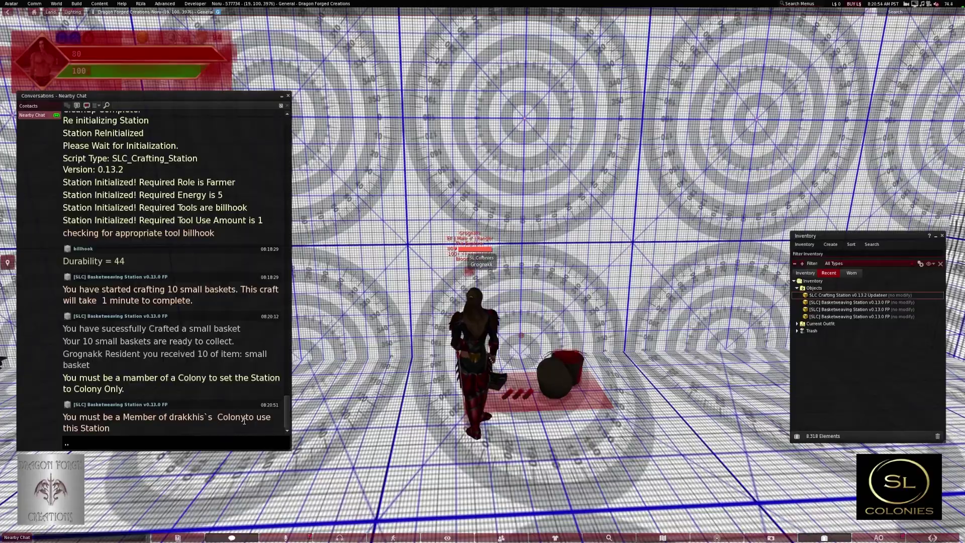
- Walk the avatar back to the wooden slab station
scroll(489, 435, down, 5)
key(Left)
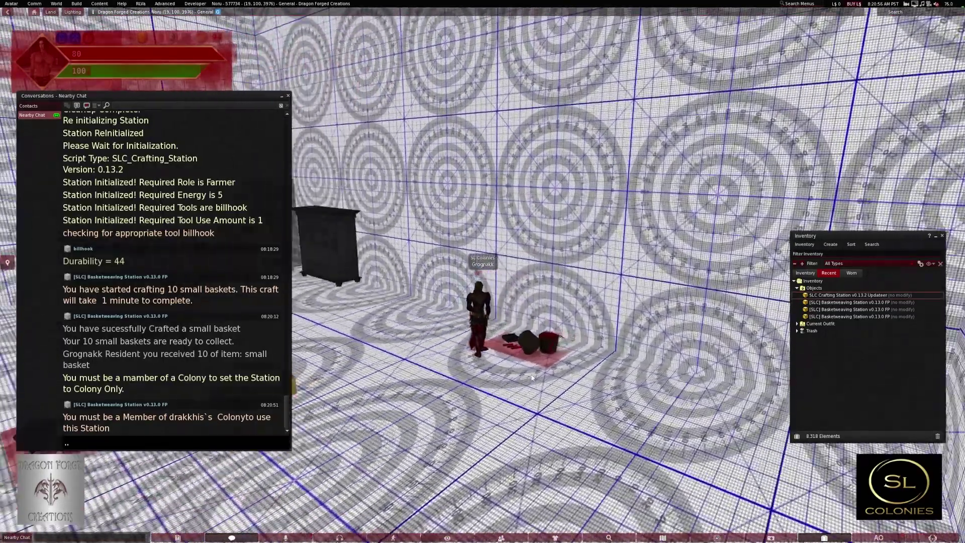
key(Left)
key(Up)
scroll(259, 420, up, 2)
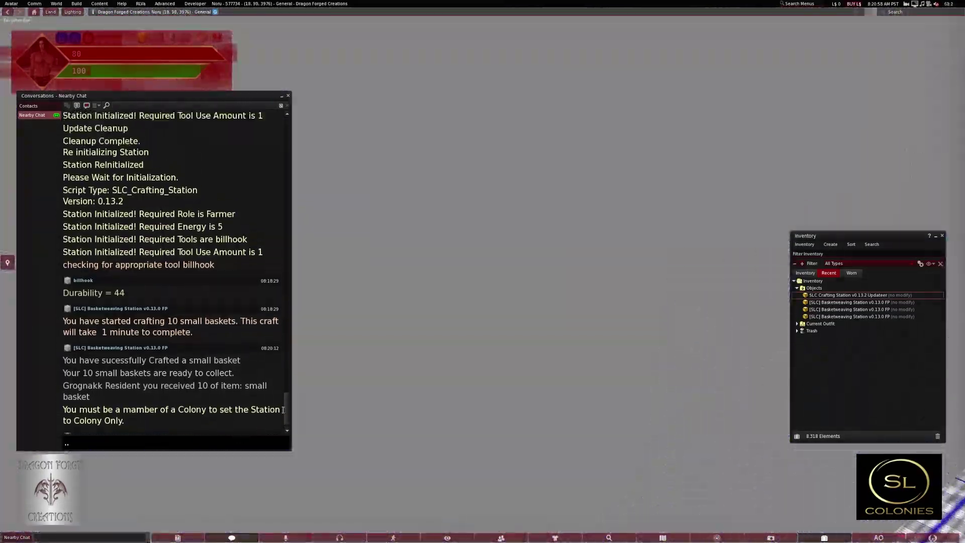
key(Up)
key(Left)
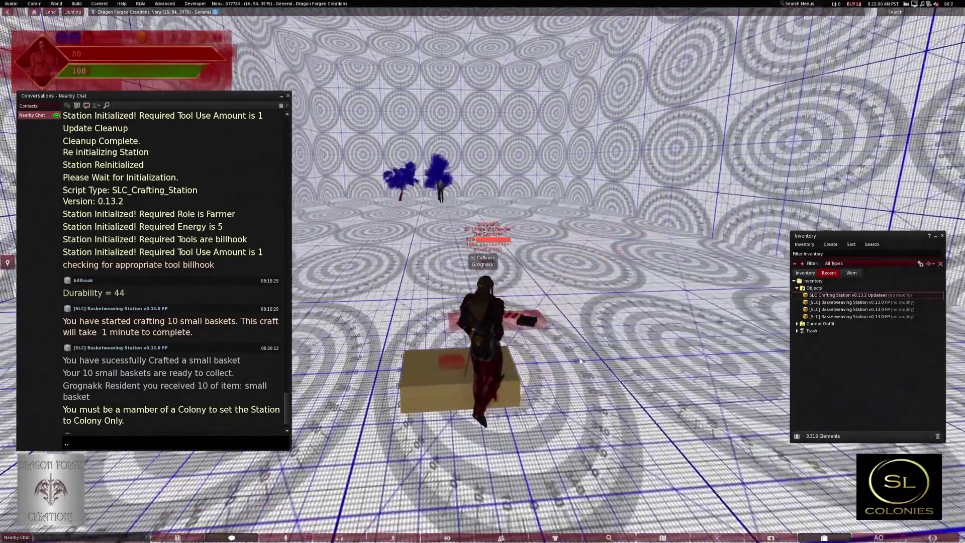
key(Left)
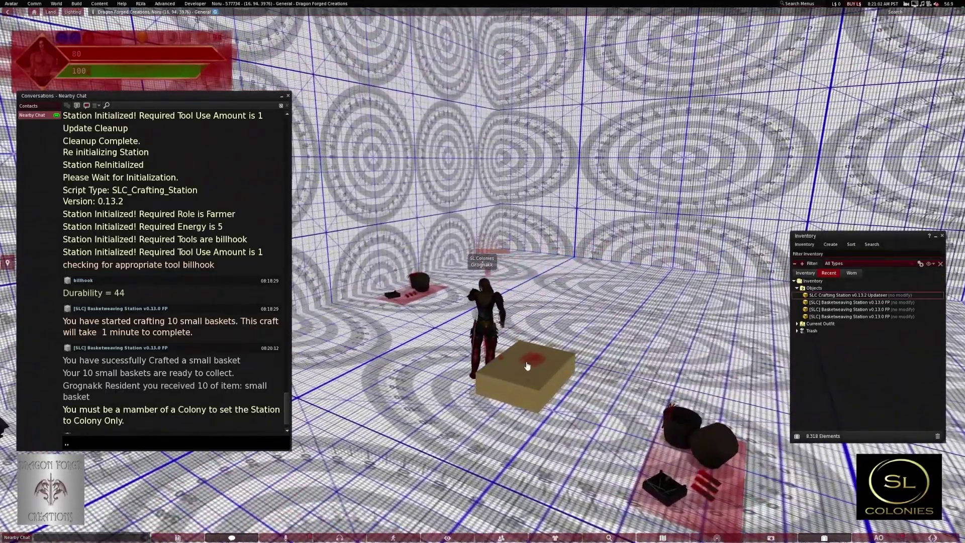
- Check the slab's group in its object properties and set the station's security level to Owner
click(531, 364)
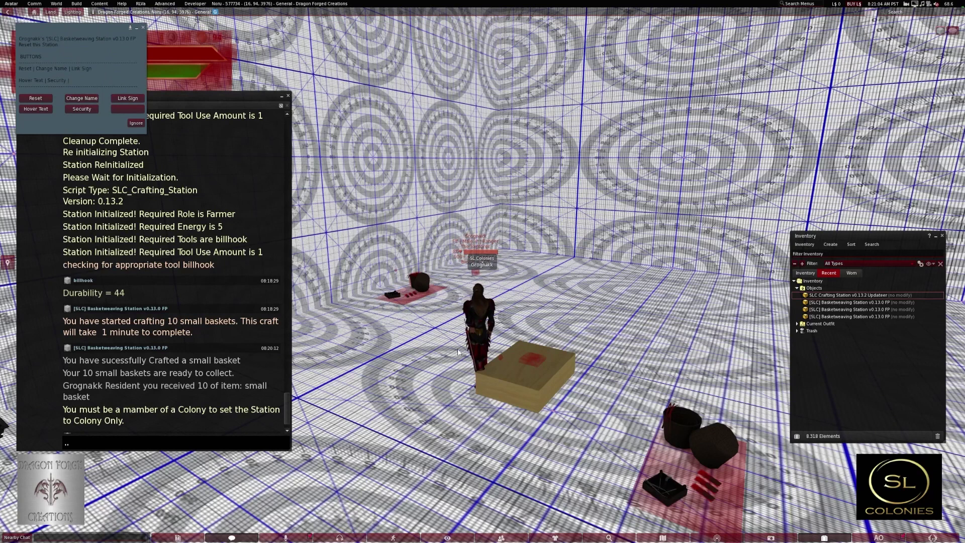
click(82, 109)
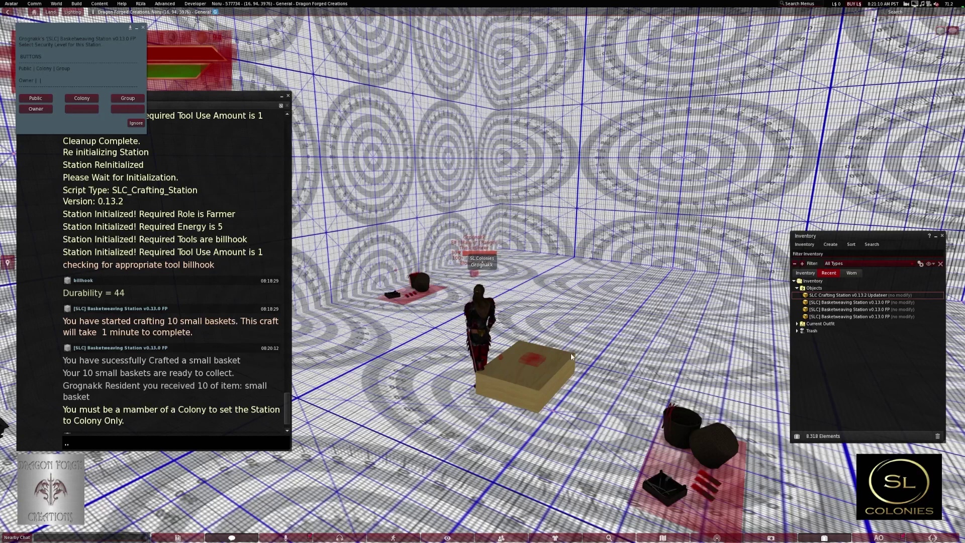
right_click(510, 371)
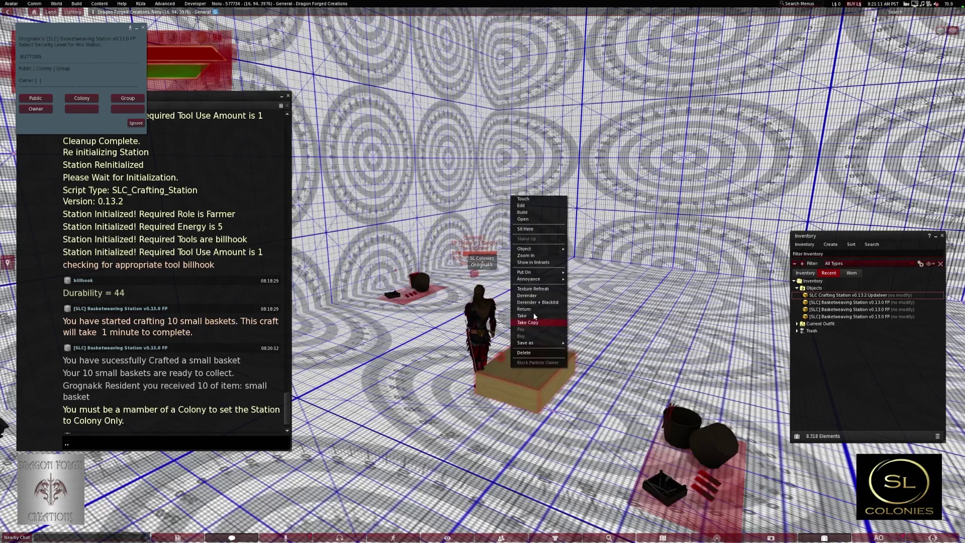
click(522, 205)
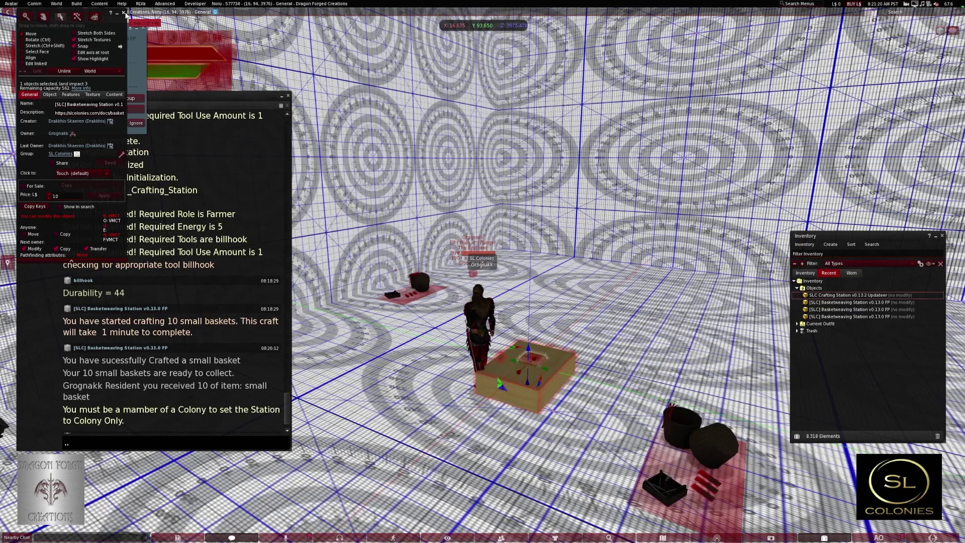
click(123, 13)
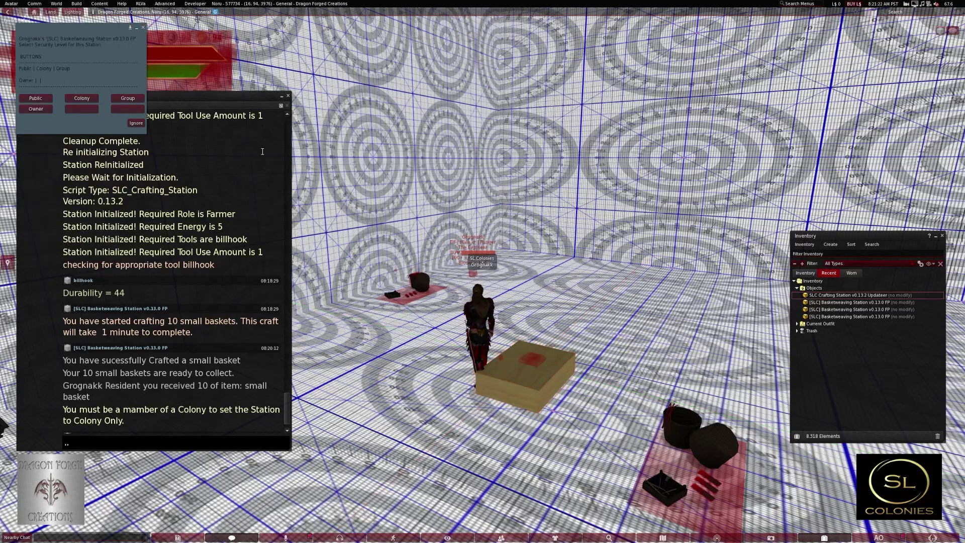
click(40, 113)
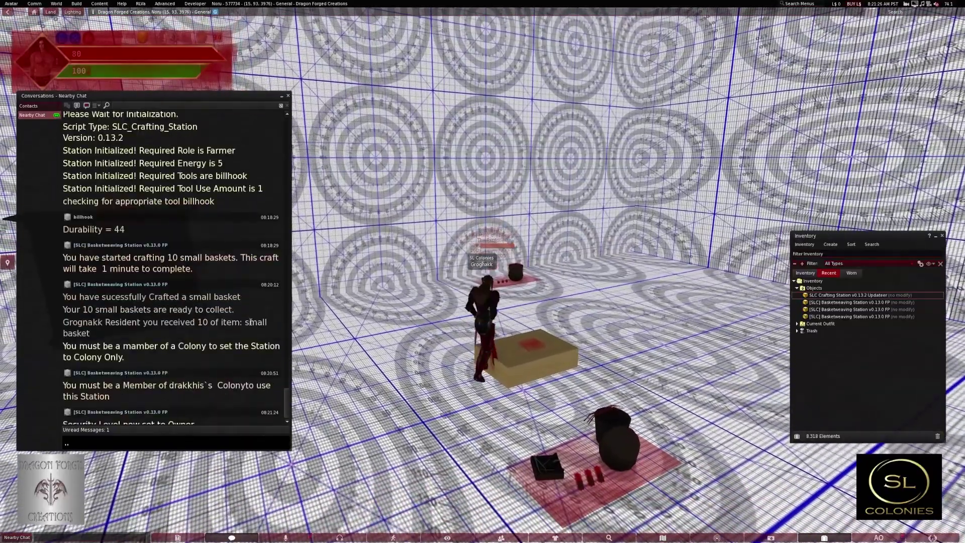
scroll(250, 322, down, 1)
key(Left)
key(Right)
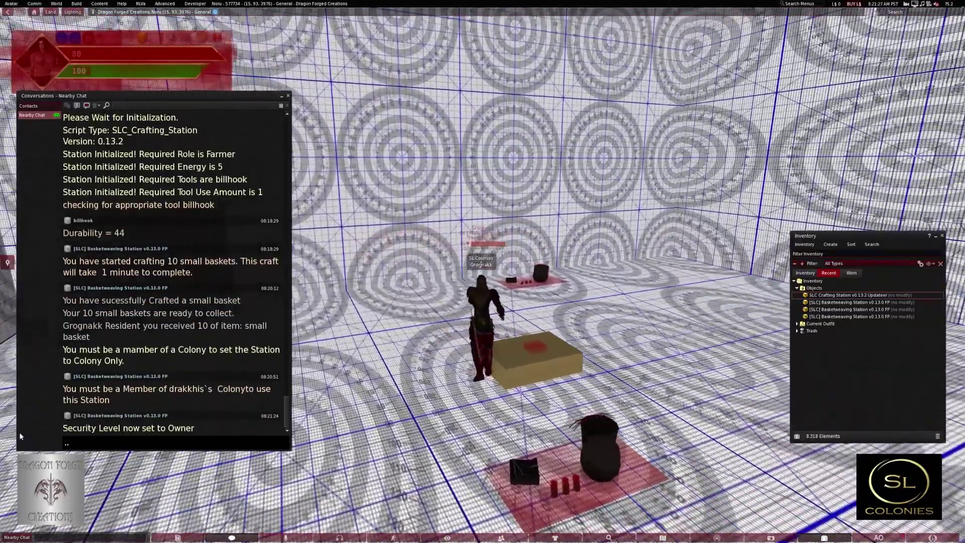
key(Up)
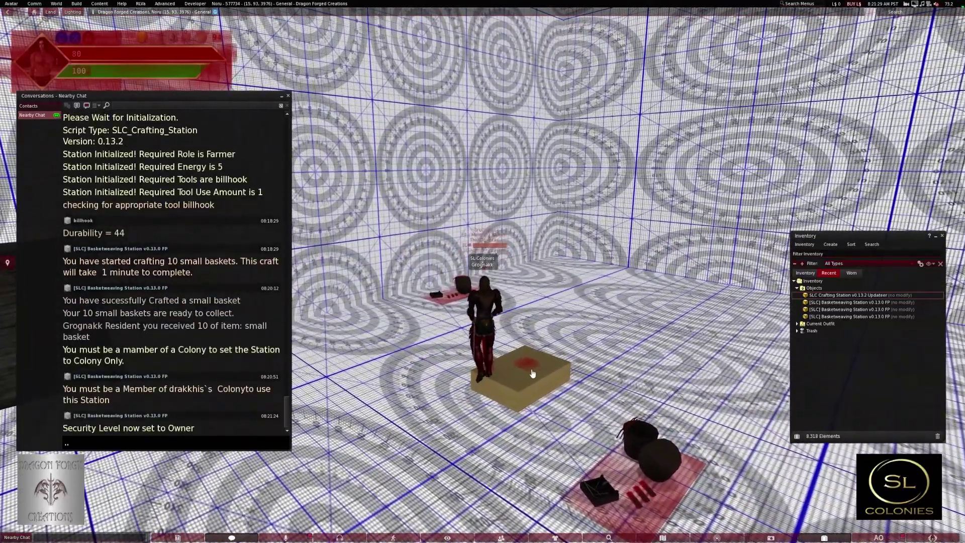
key(Left)
key(Up)
key(Right)
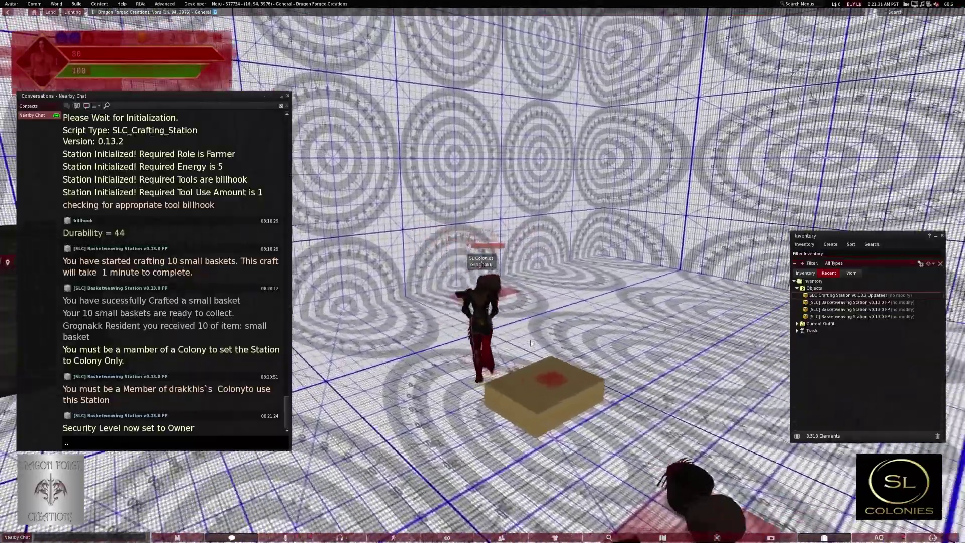
key(Right)
key(Up)
key(Right)
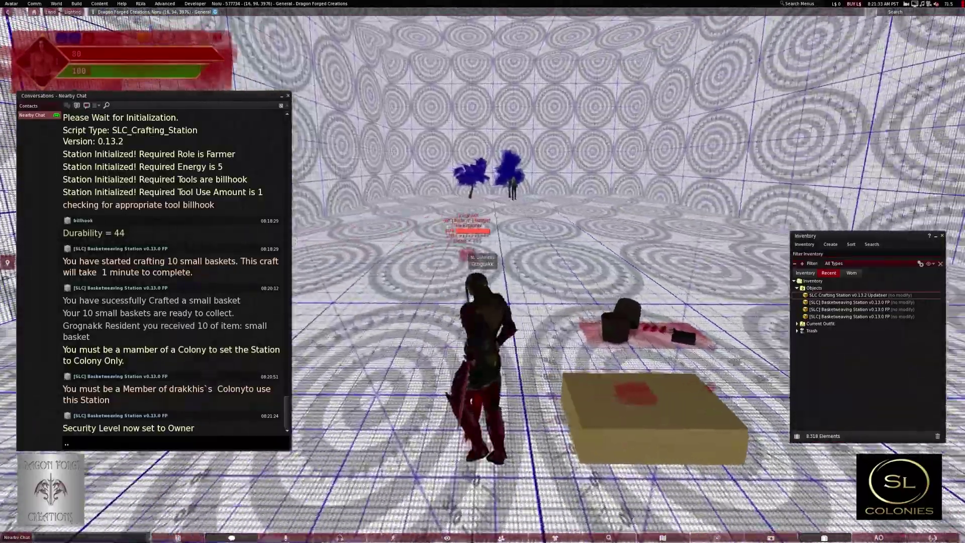
key(Right)
key(Up)
key(Left)
key(Right)
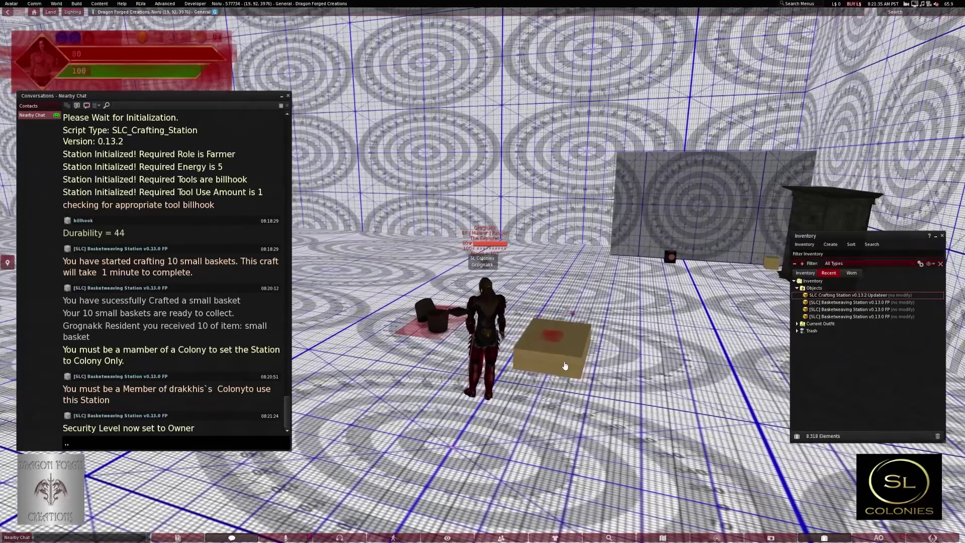
- Bring up the slab station's owner options, review Reset, Change Name, Link Sign, Hover Text and Security, and dismiss them
key(Up)
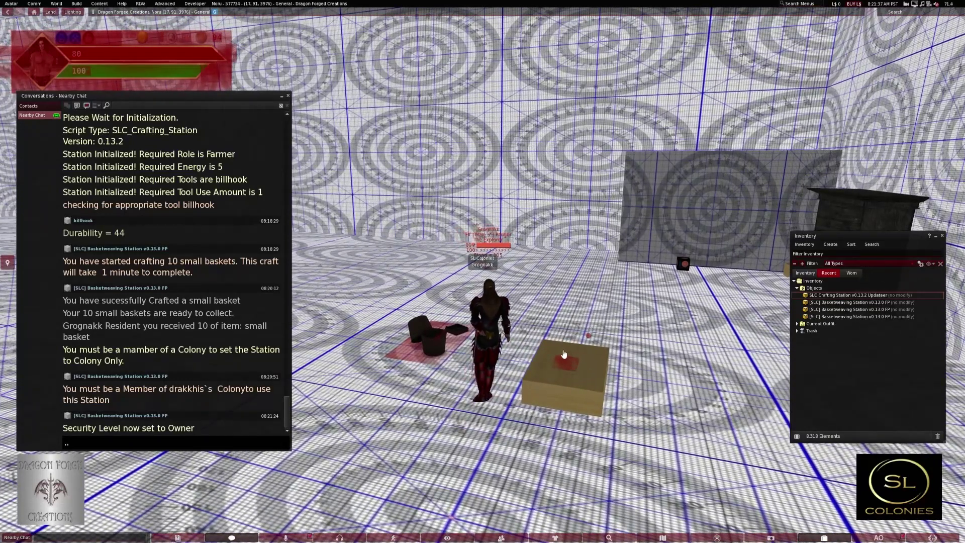
click(564, 354)
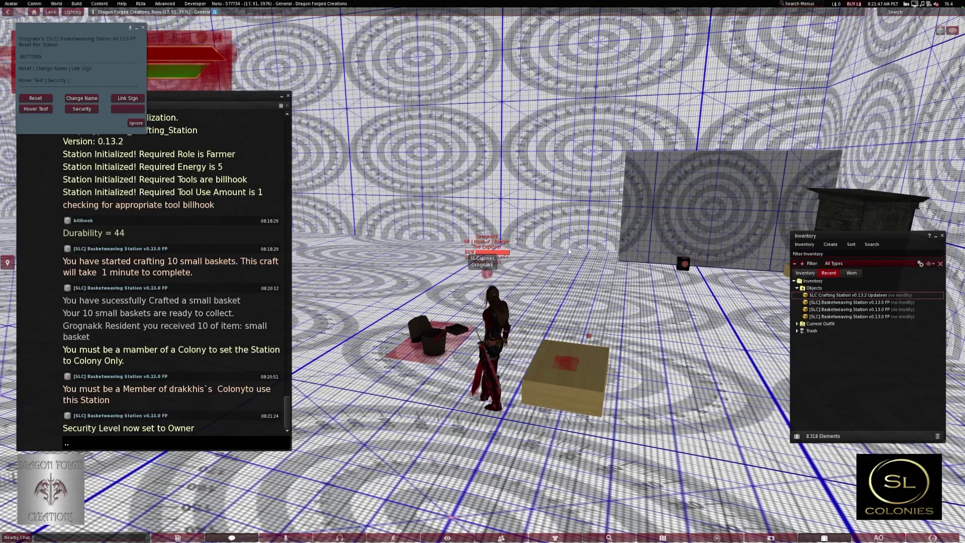
scroll(568, 251, down, 2)
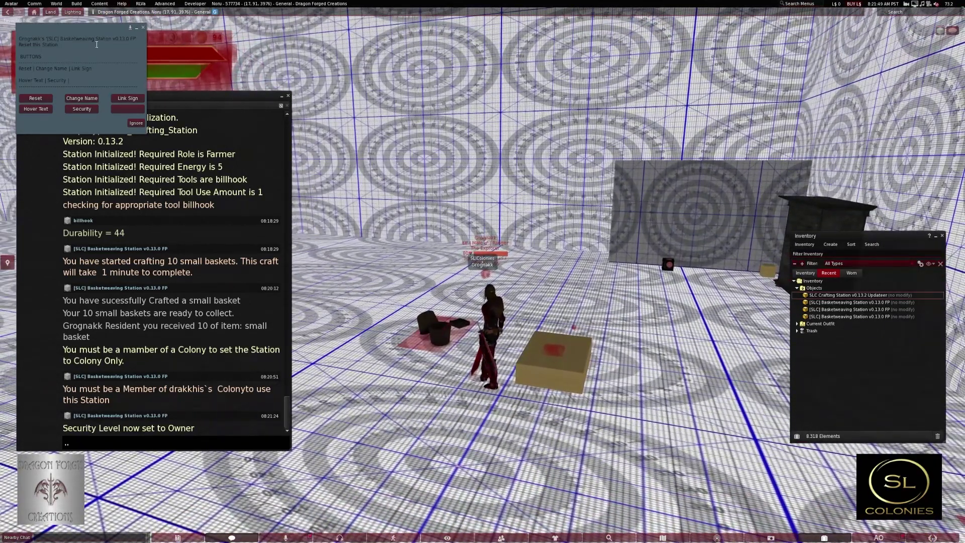
scroll(515, 311, up, 2)
scroll(499, 304, down, 2)
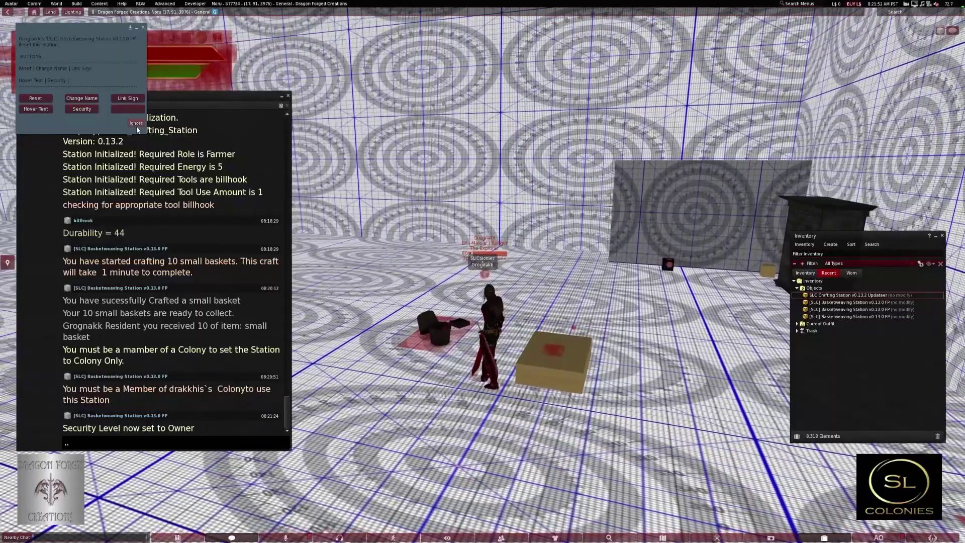
click(136, 123)
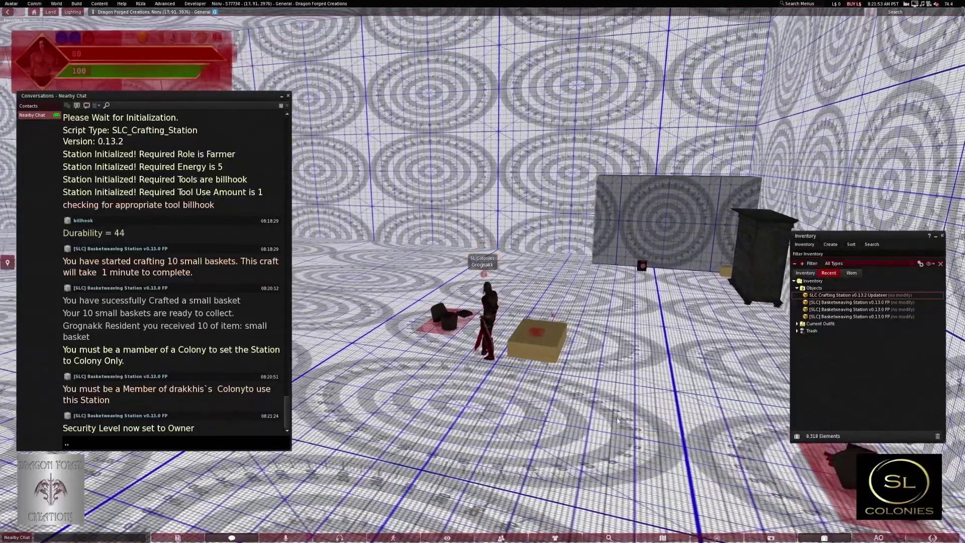
key(Up)
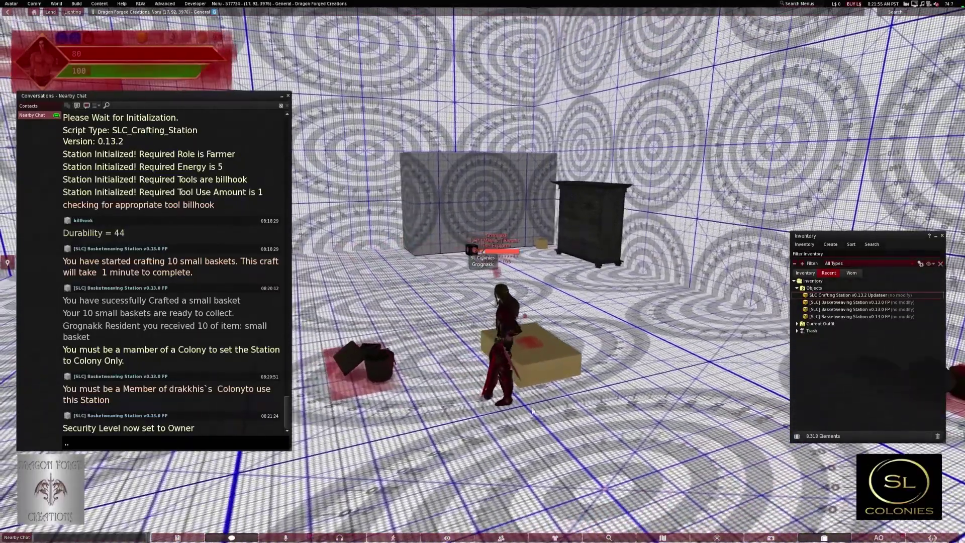
key(Right)
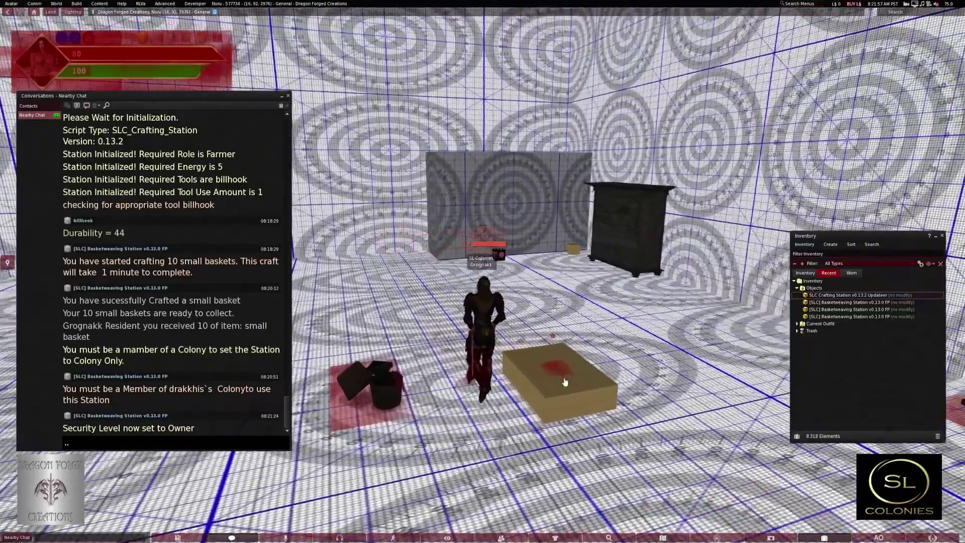
key(Left)
key(Up)
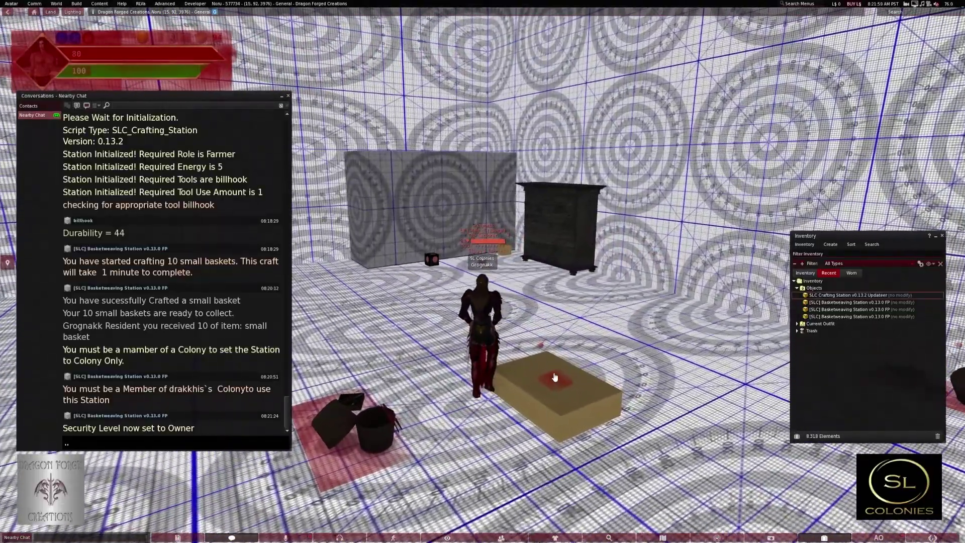
key(Right)
key(Down)
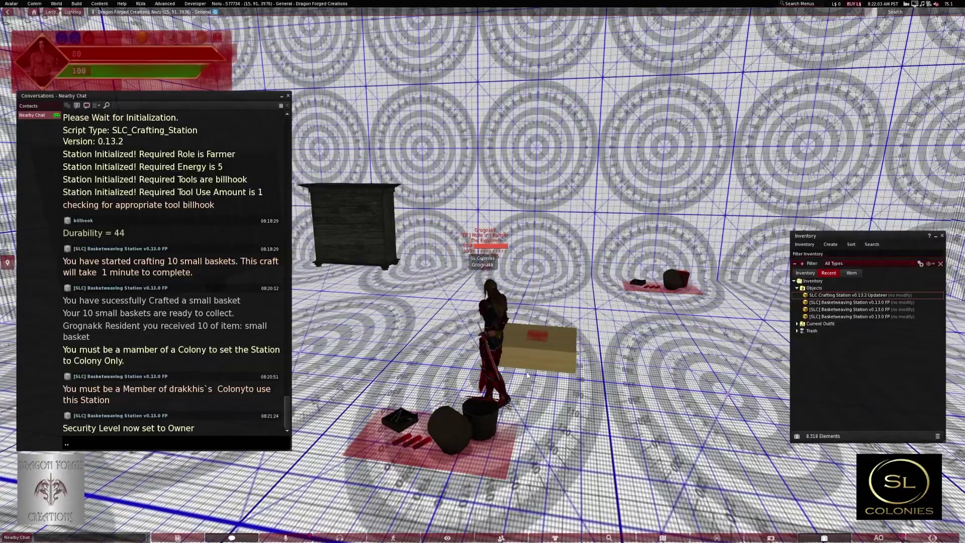
key(Left)
key(Up)
key(Right)
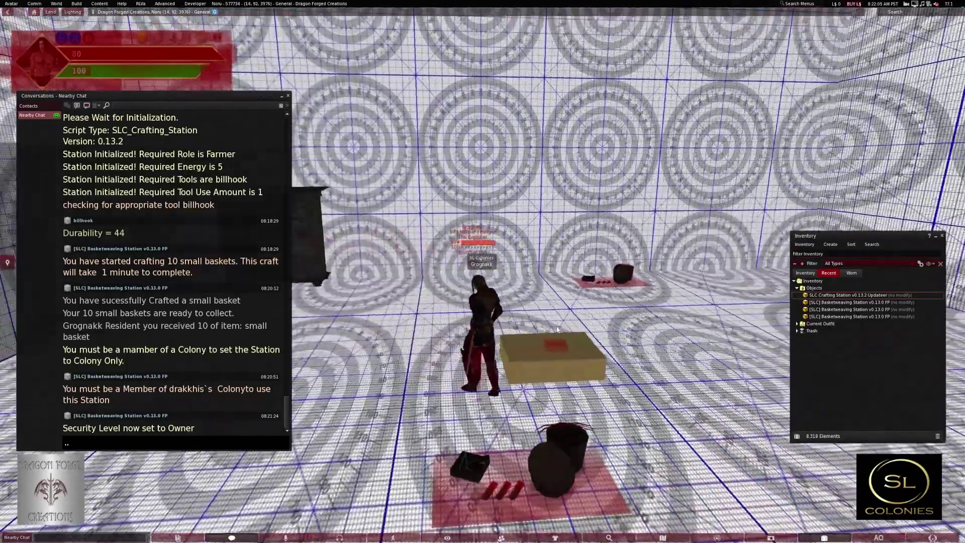
key(Left)
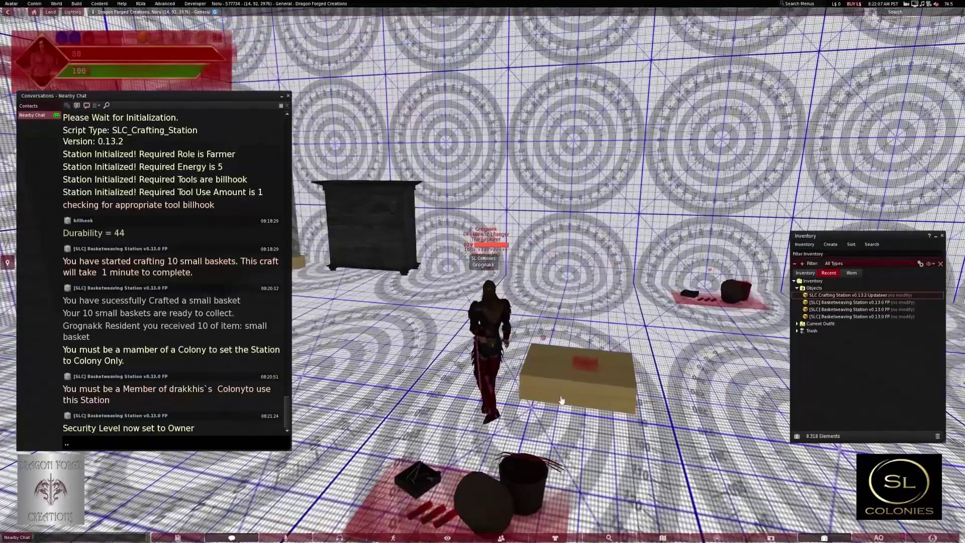
key(Right)
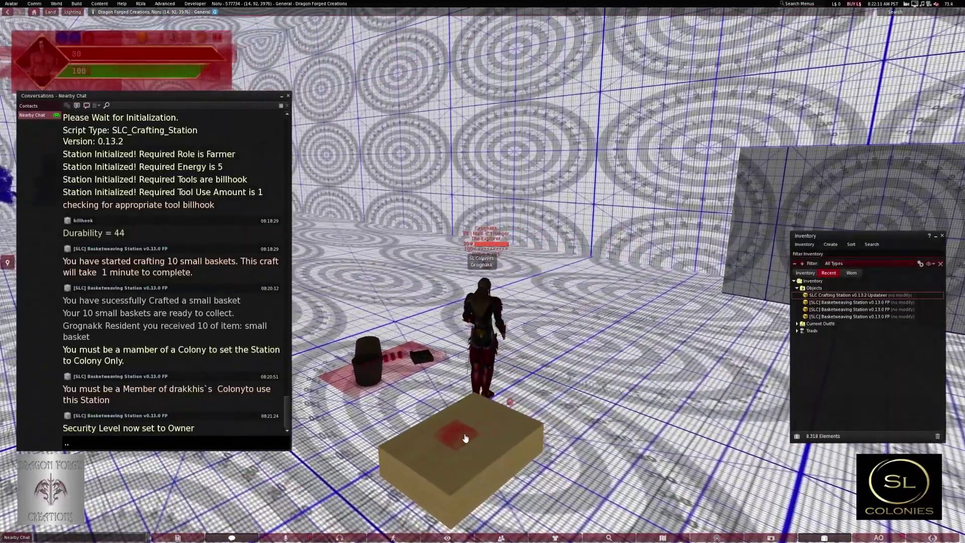
- Open the slab station for editing, enable linked-part editing, and select the small Experience Ball above its edge
right_click(463, 430)
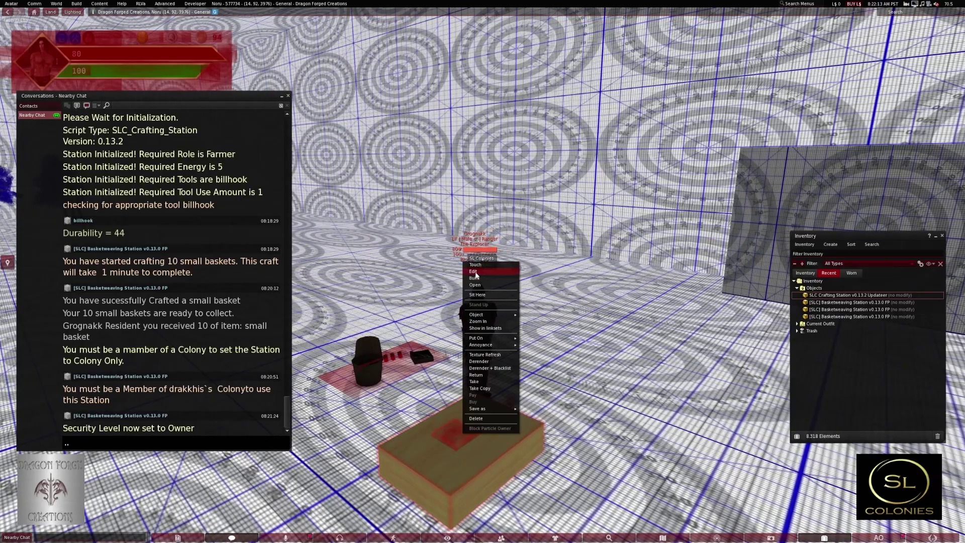
scroll(374, 441, down, 3)
click(374, 440)
scroll(463, 405, up, 4)
scroll(464, 405, down, 4)
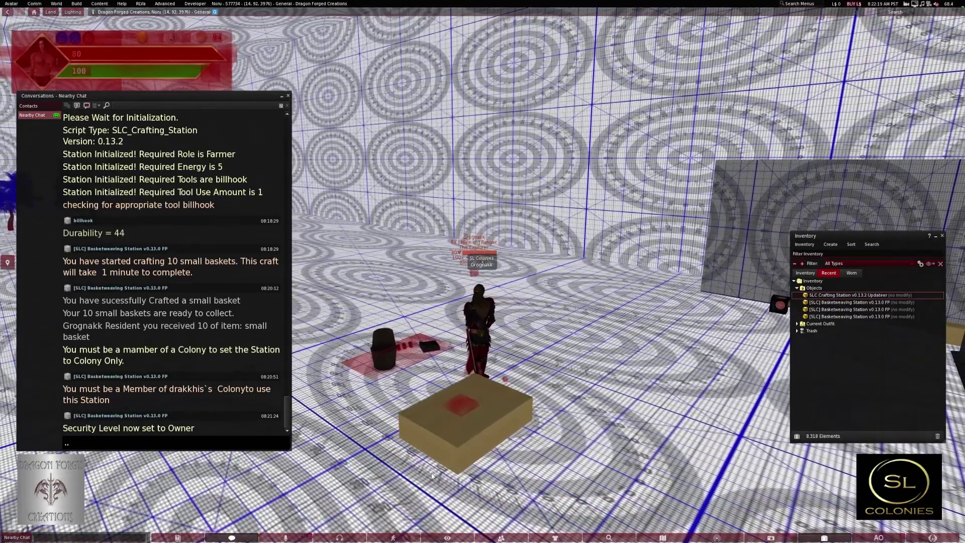
right_click(490, 403)
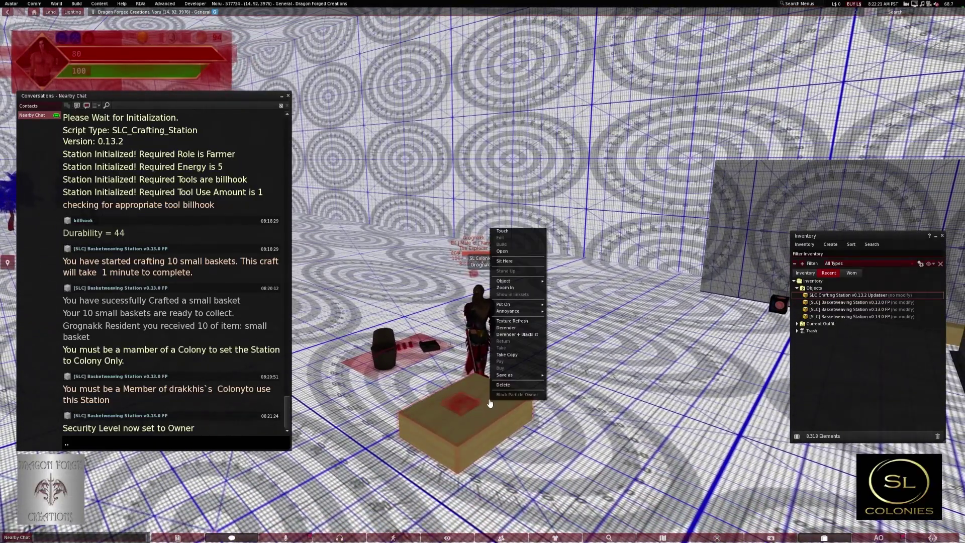
click(509, 240)
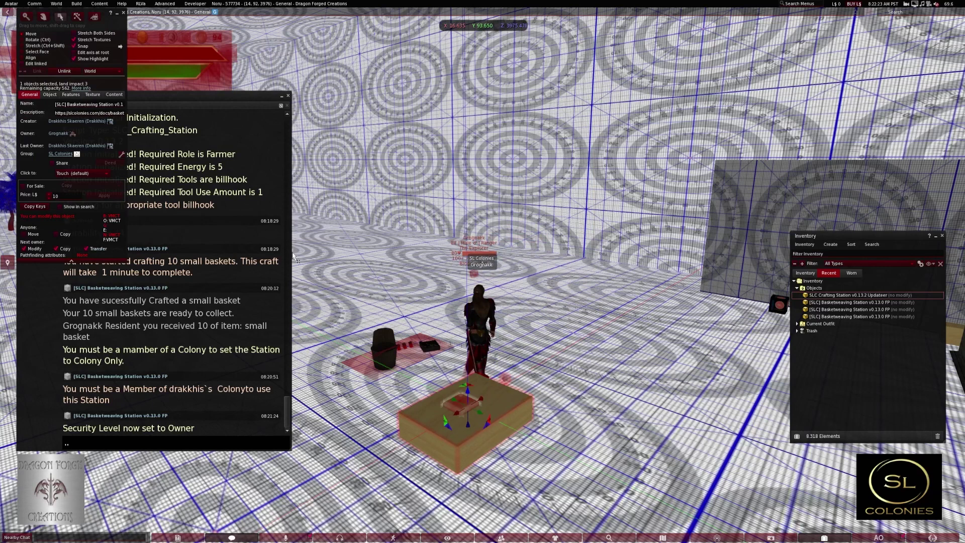
click(21, 65)
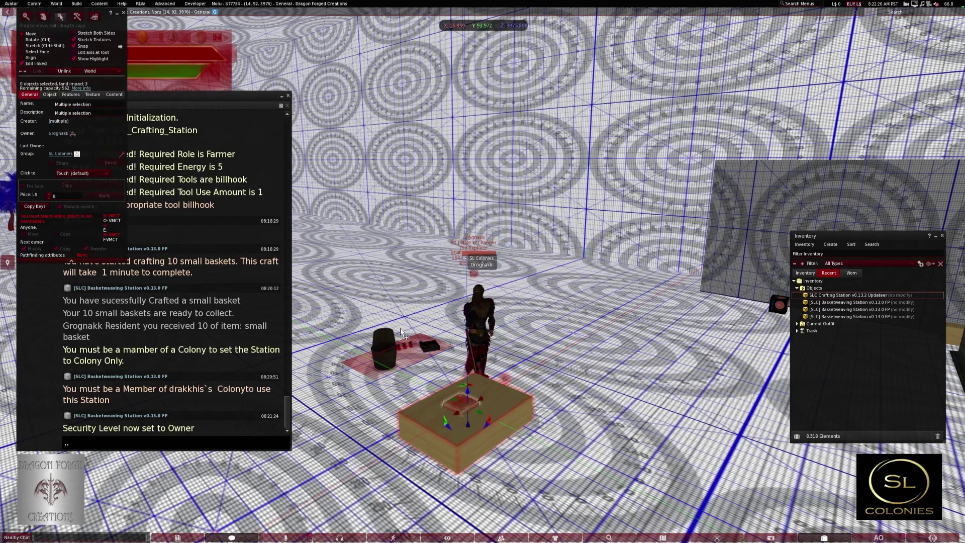
click(508, 382)
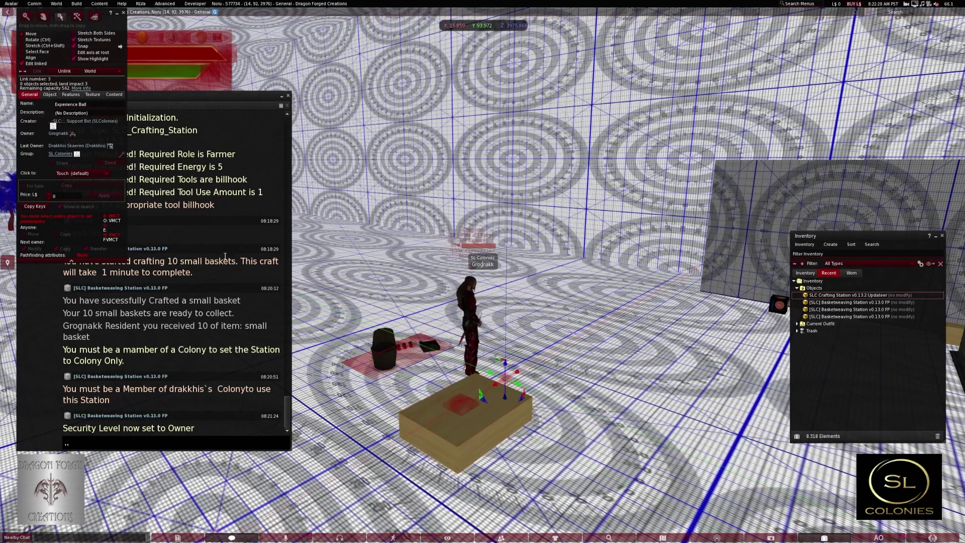
- Examine the Experience Ball's contents, select its basket-weaving animation, and close the object editor
click(113, 94)
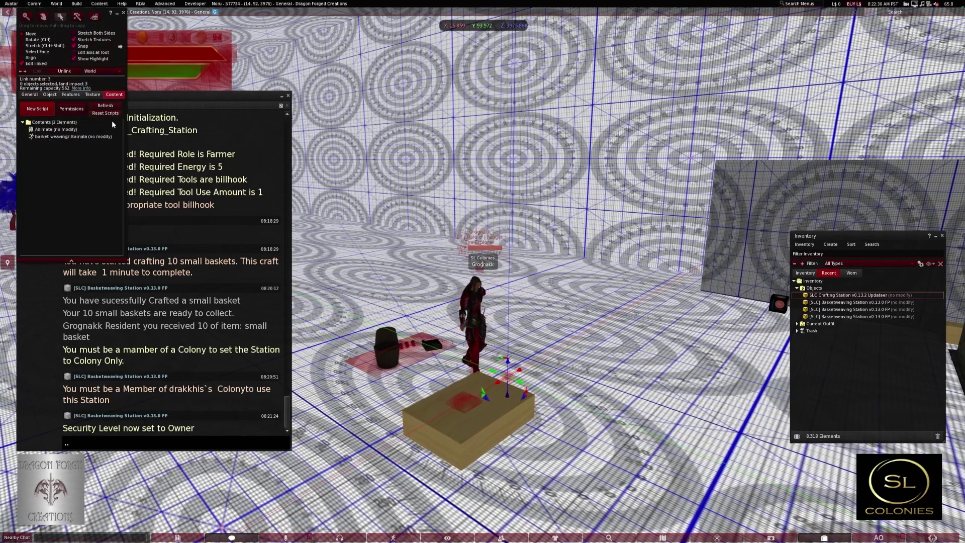
click(65, 136)
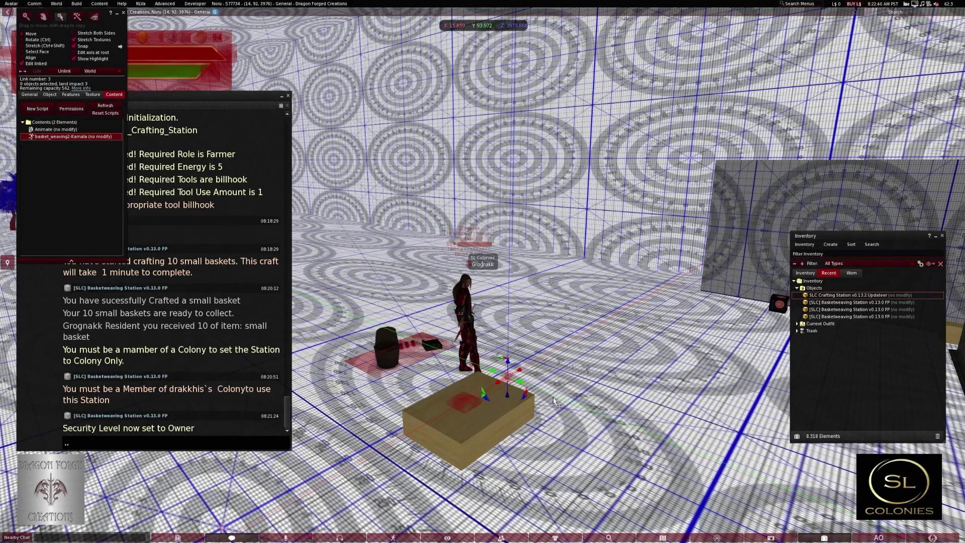
scroll(553, 400, up, 3)
scroll(527, 408, down, 3)
scroll(500, 415, up, 2)
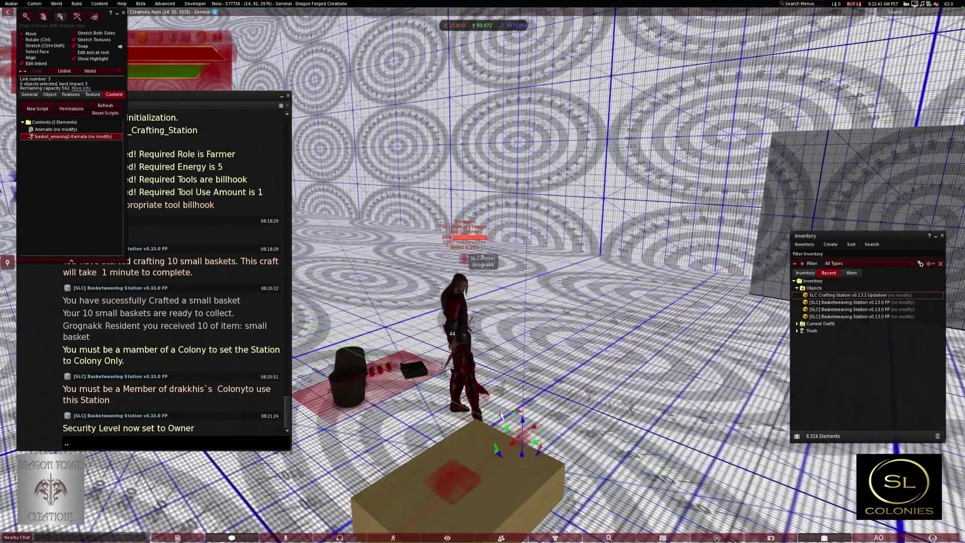
scroll(498, 414, down, 3)
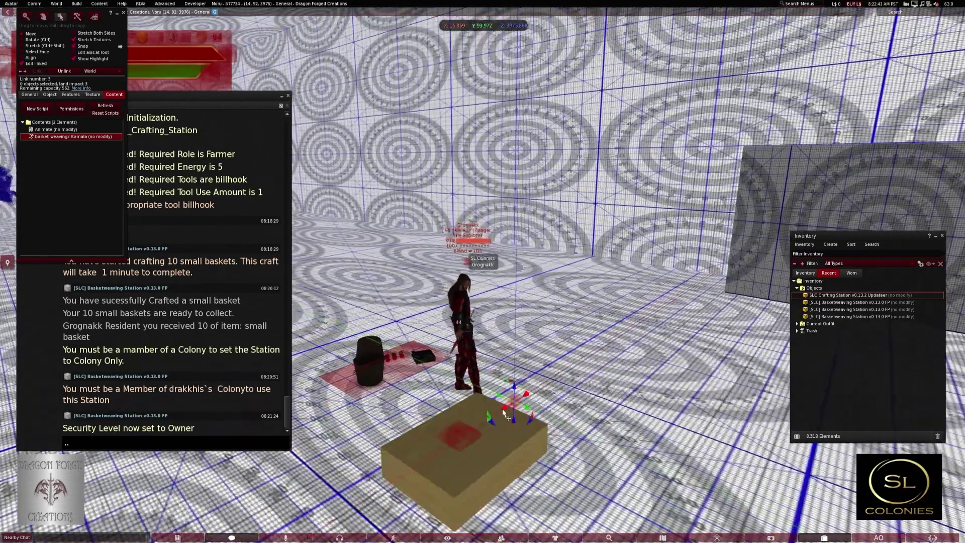
click(123, 12)
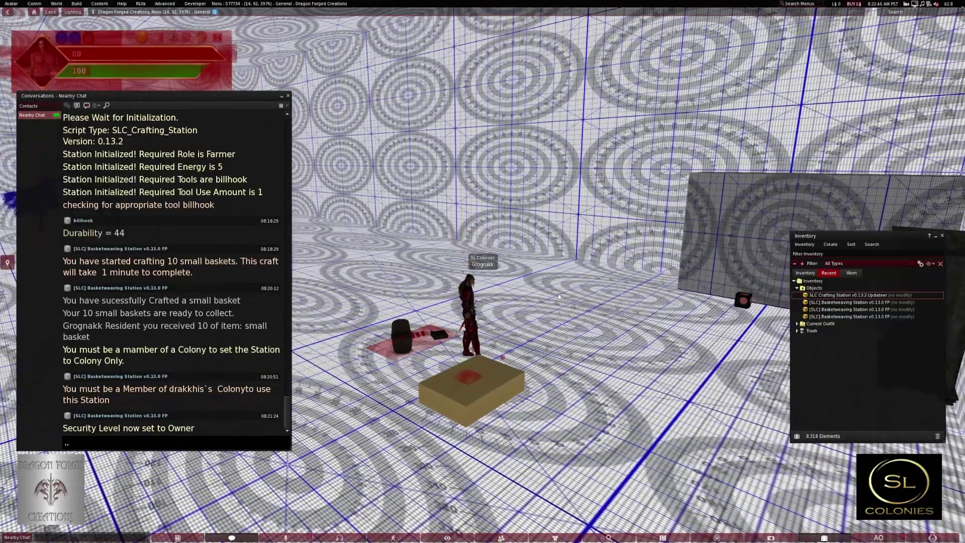
key(Left)
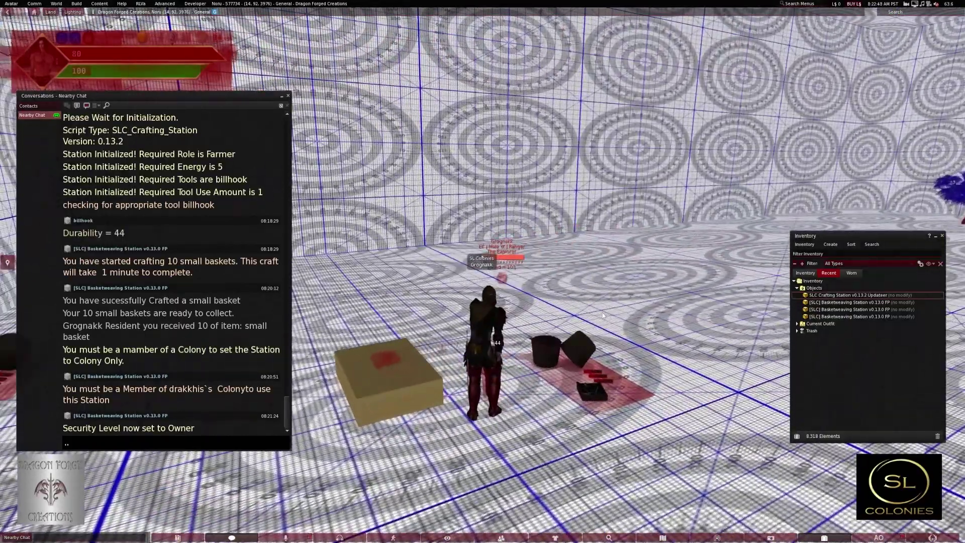
key(Left)
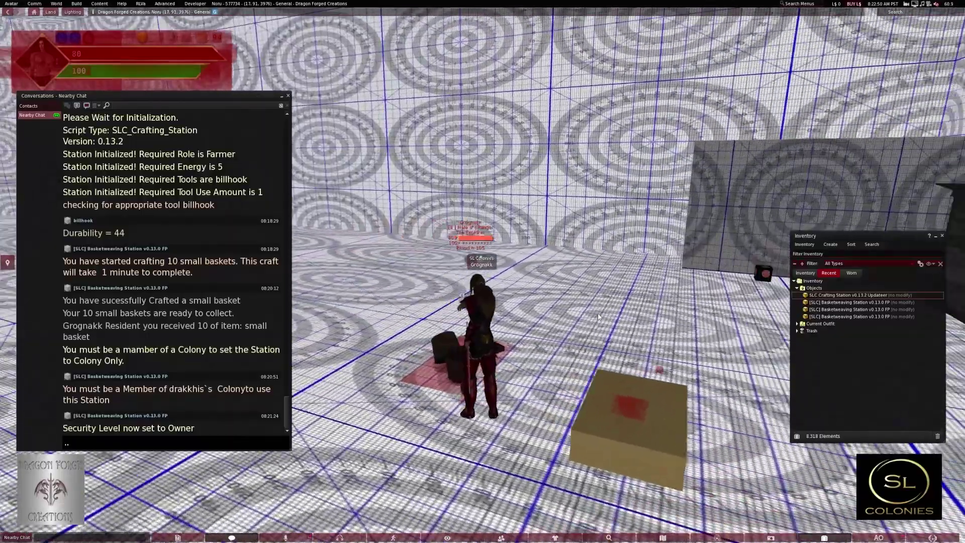
key(Right)
key(Down)
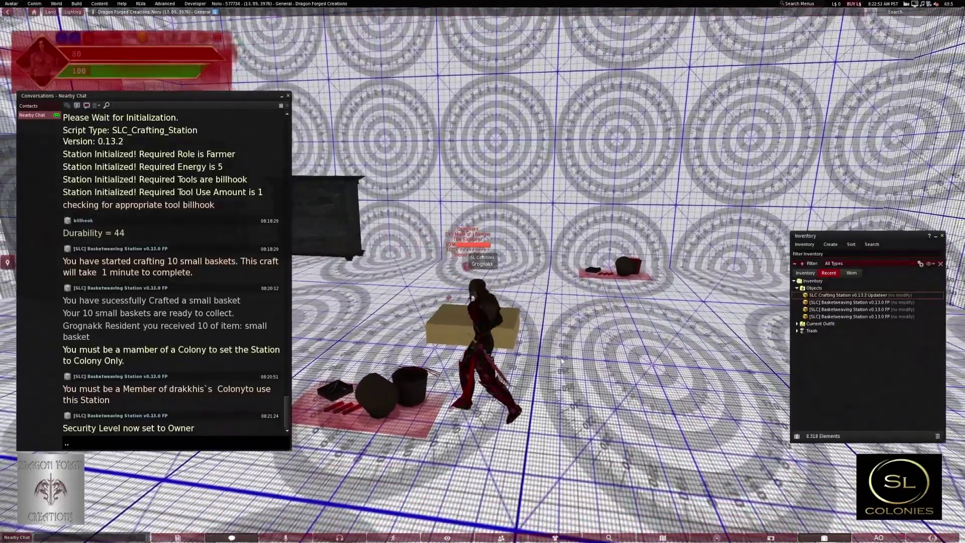
key(Up)
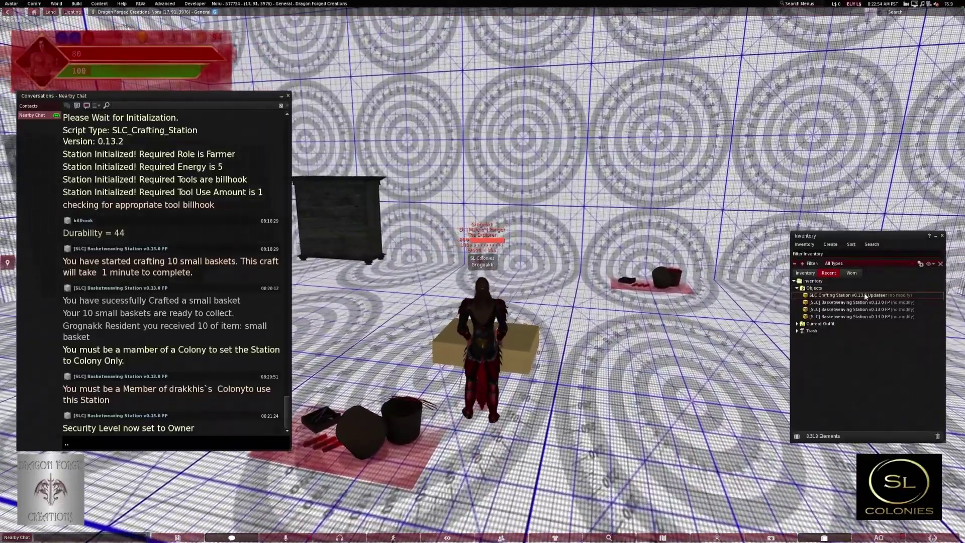